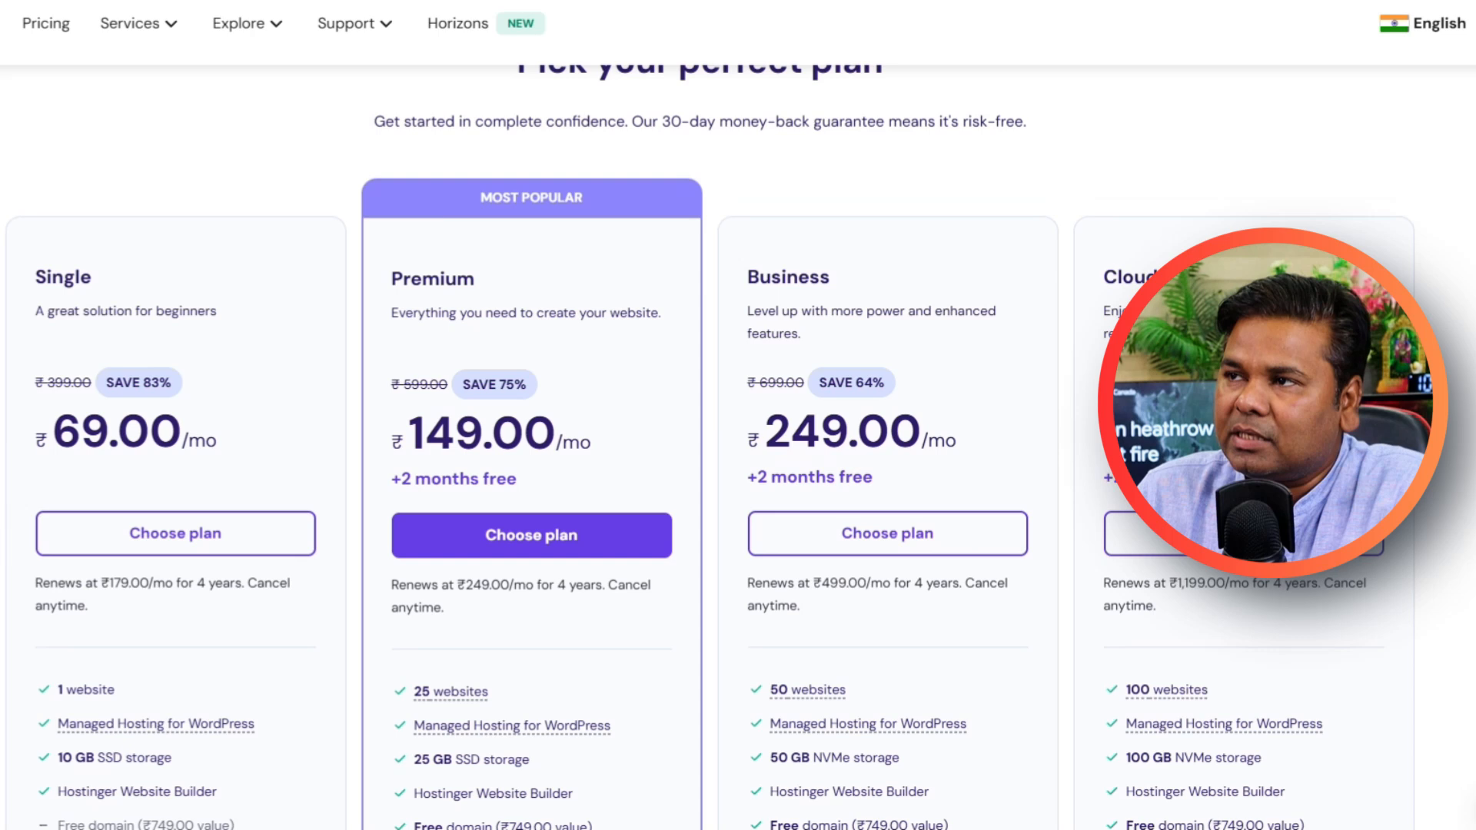
# - Compare the features included in the Premium, Business and Cloud Startup hosting plans, and choose the Business plan
pyautogui.scroll(-8, 877, 330)
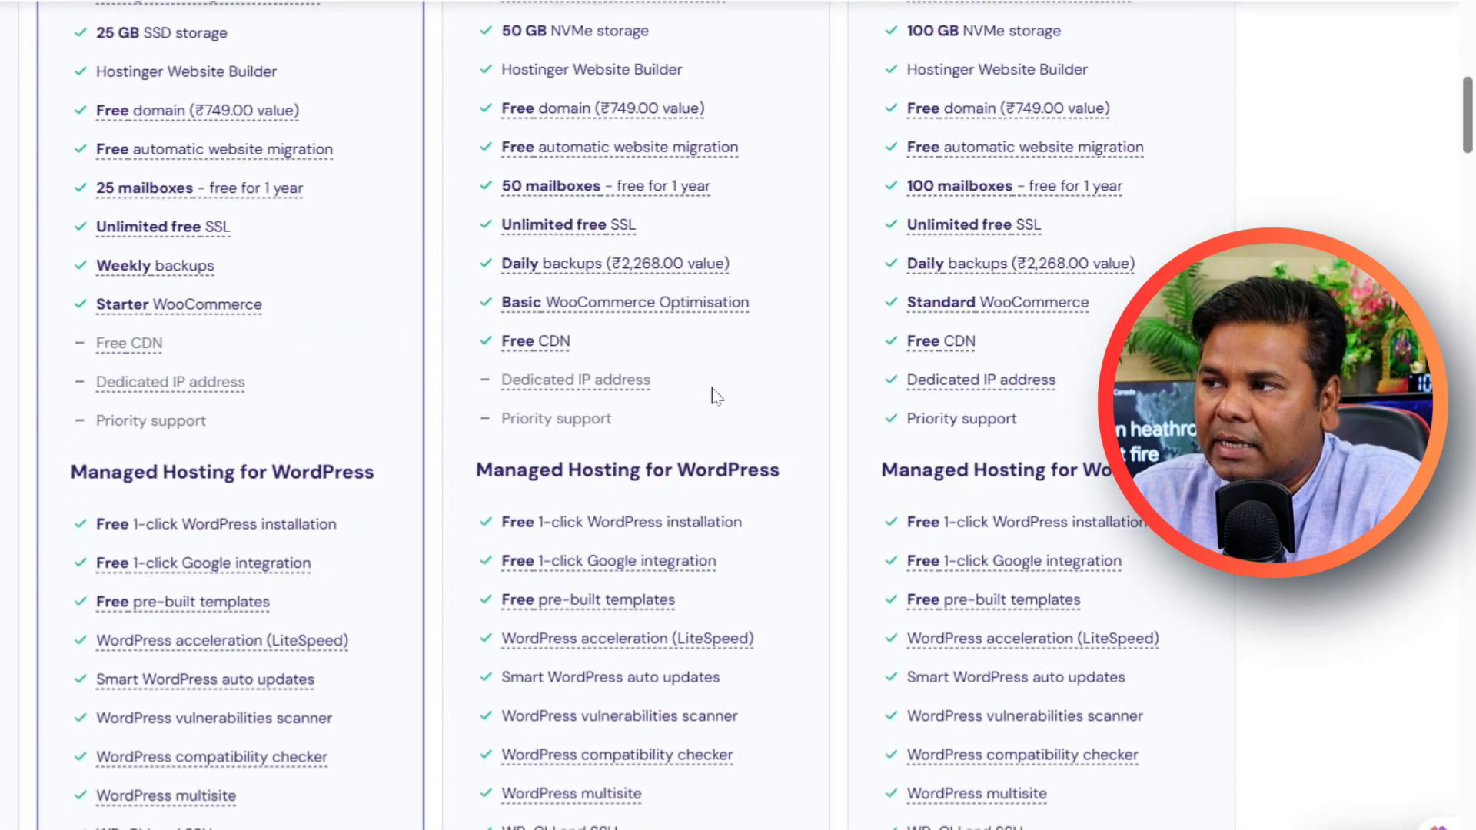
pyautogui.scroll(-10, 715, 394)
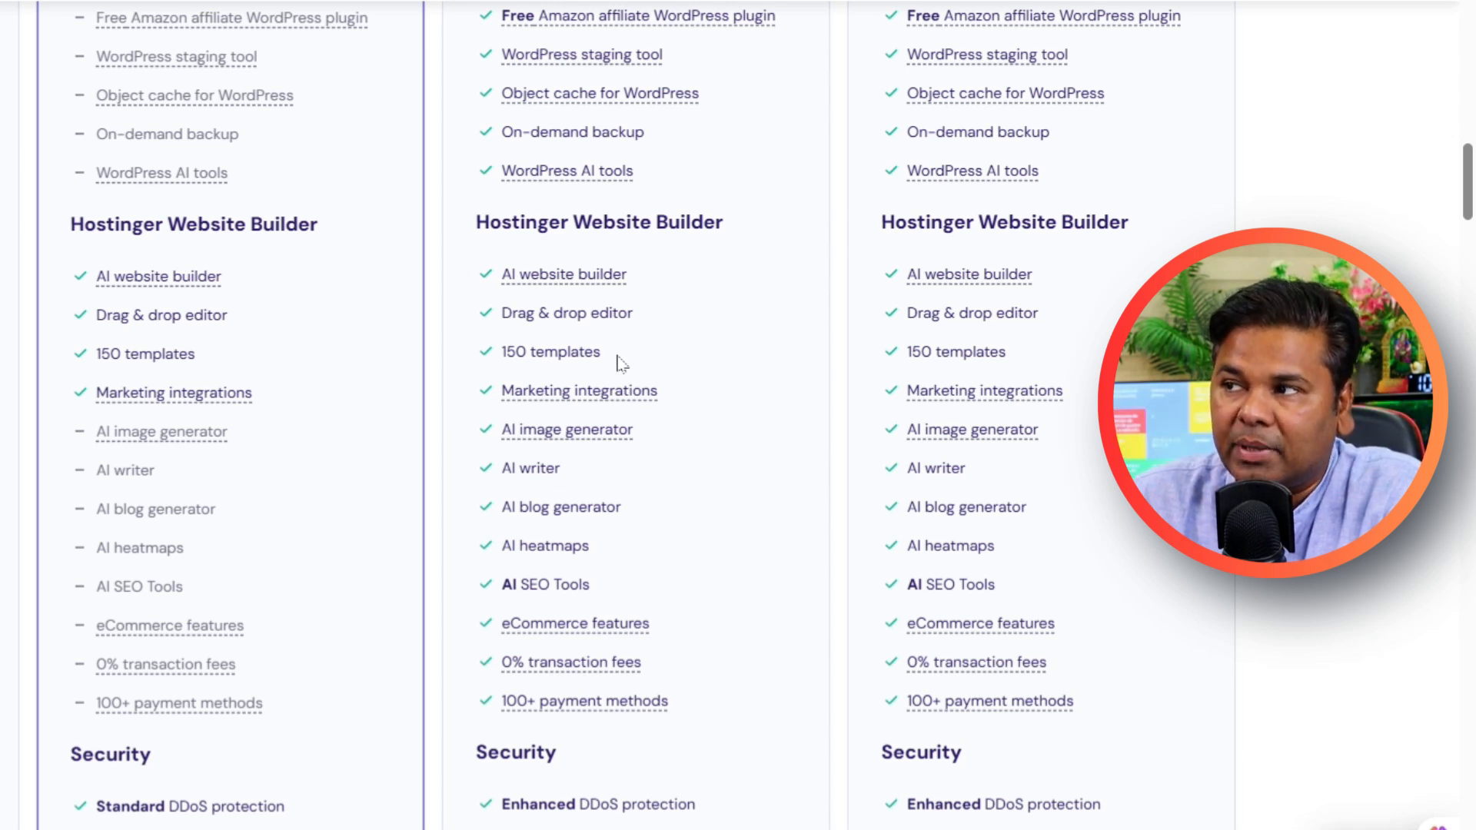
pyautogui.moveTo(541, 433)
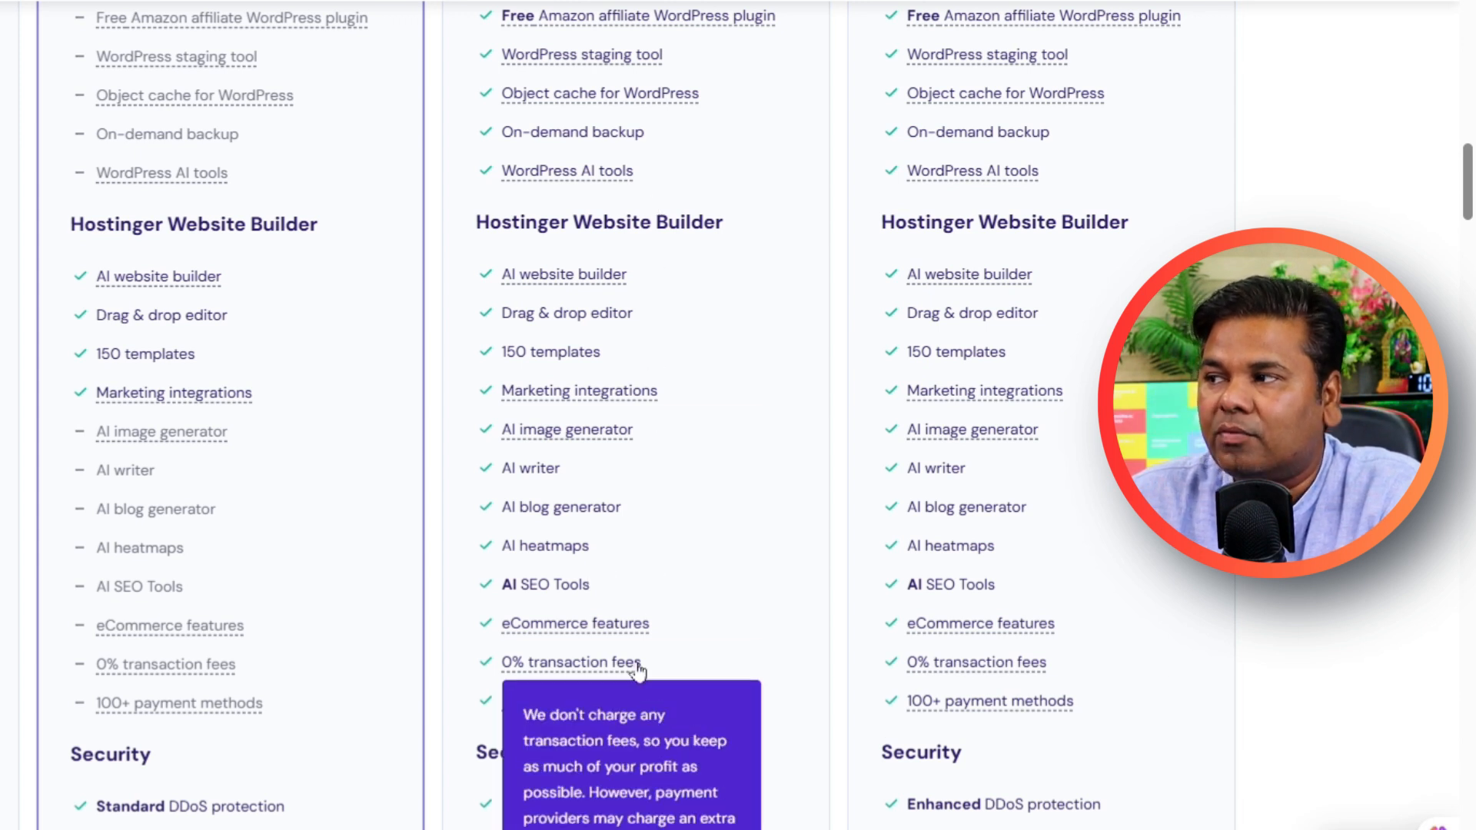
pyautogui.scroll(-5, 795, 582)
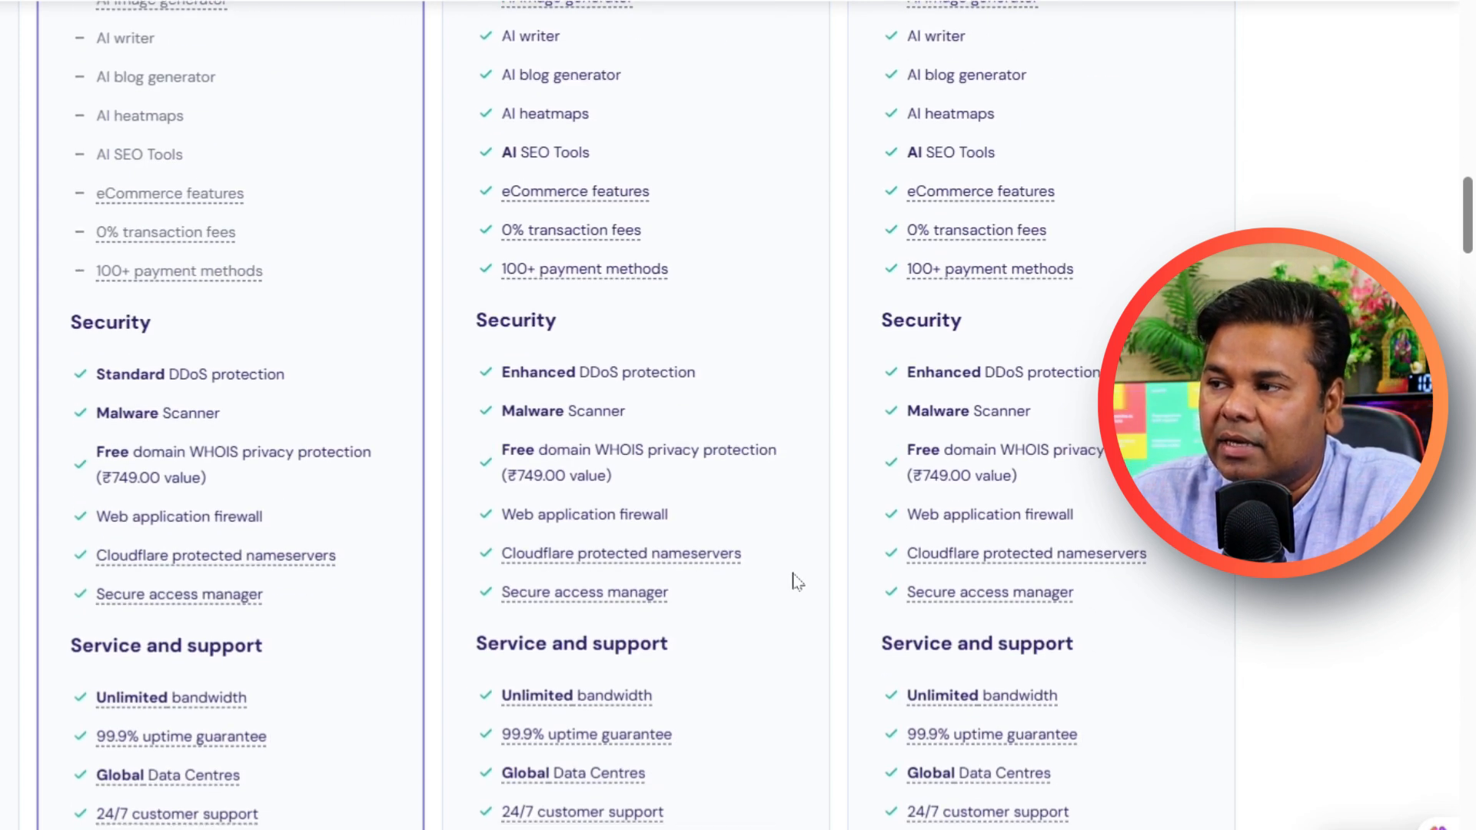
pyautogui.scroll(-10, 778, 350)
pyautogui.scroll(1, 730, 384)
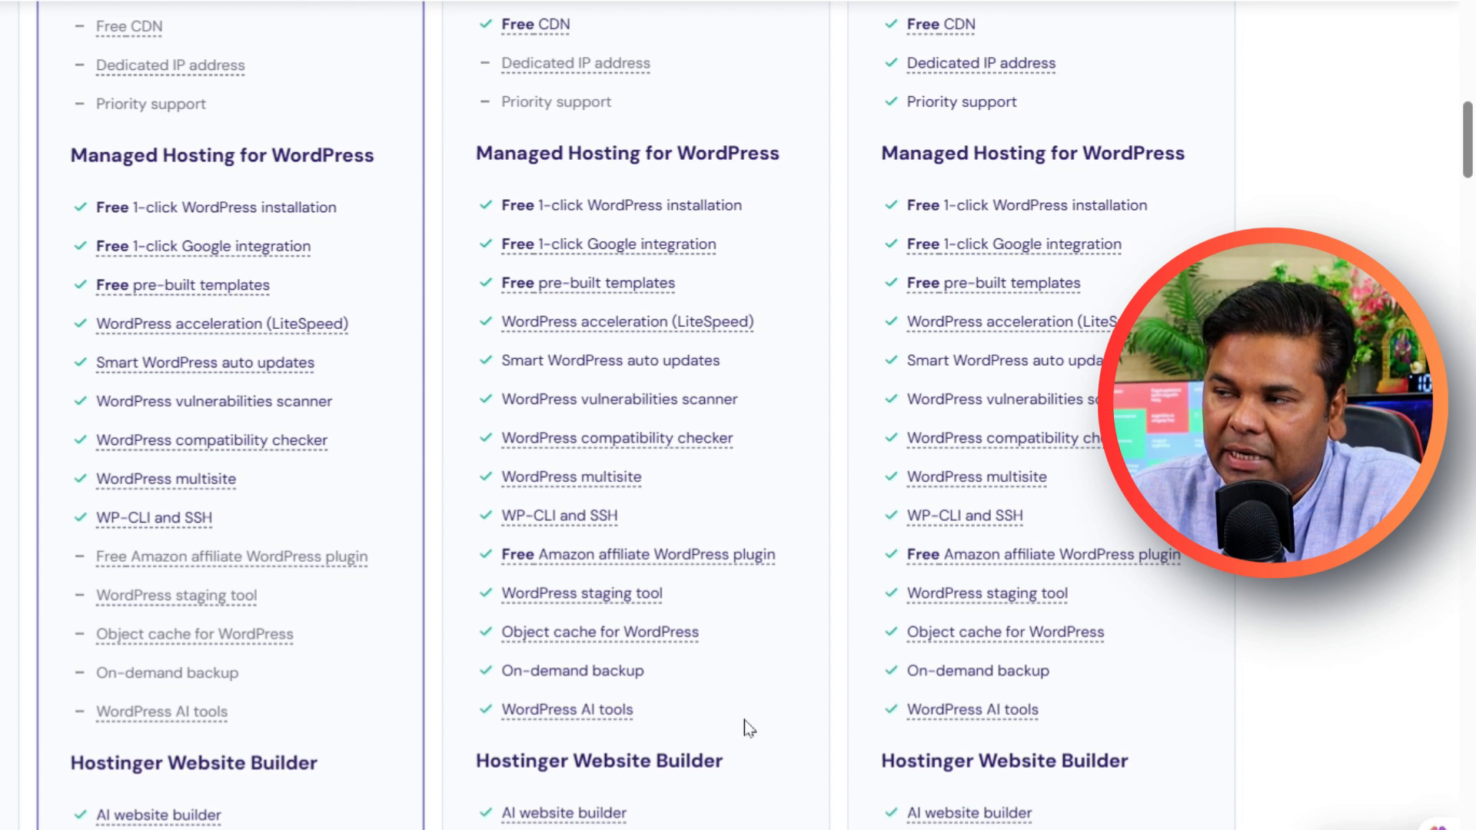
pyautogui.scroll(15, 744, 720)
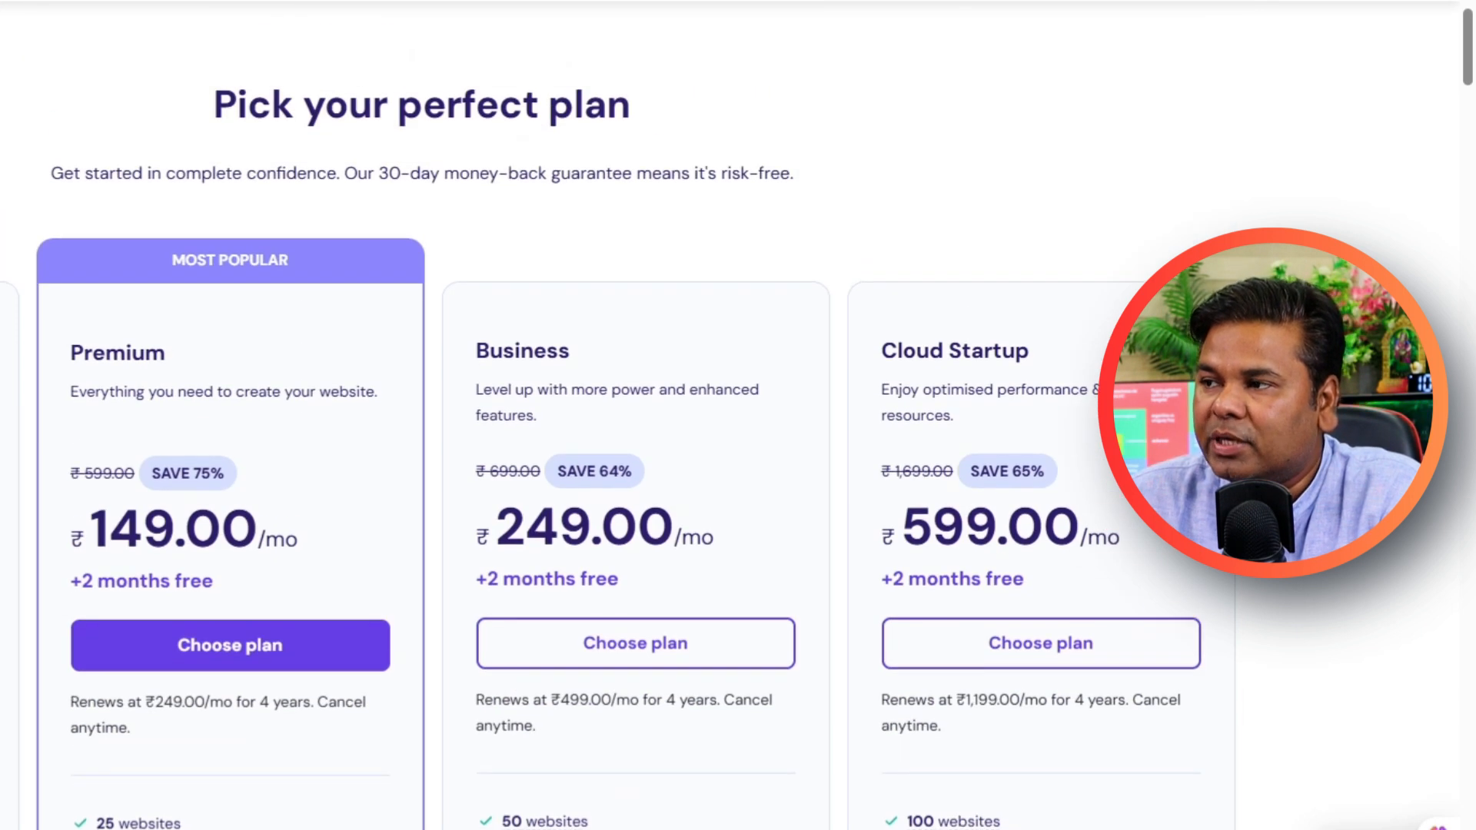
pyautogui.click(627, 647)
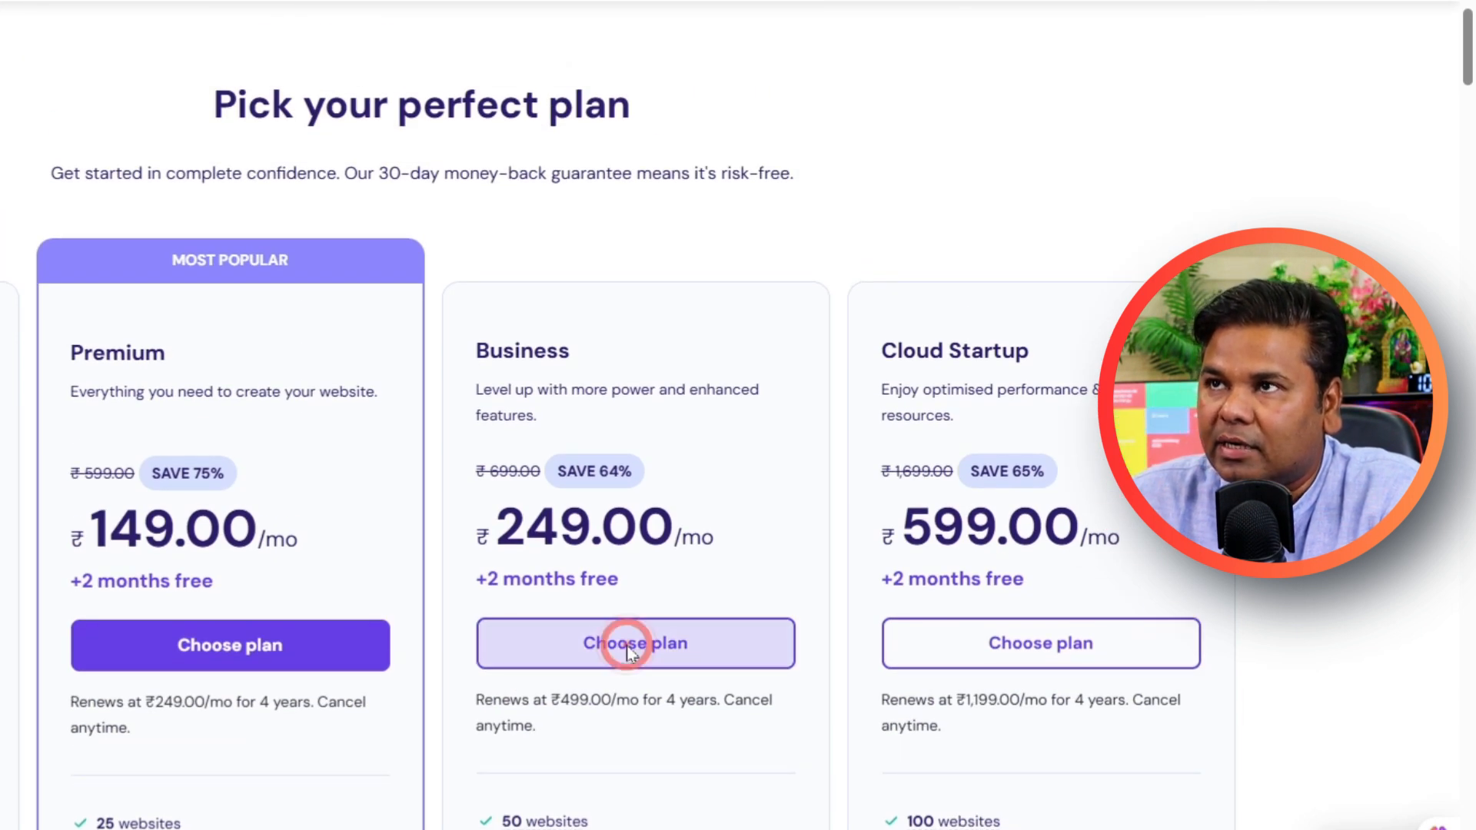
# - Set the Business Web Hosting period in the cart to 24 months
pyautogui.click(238, 408)
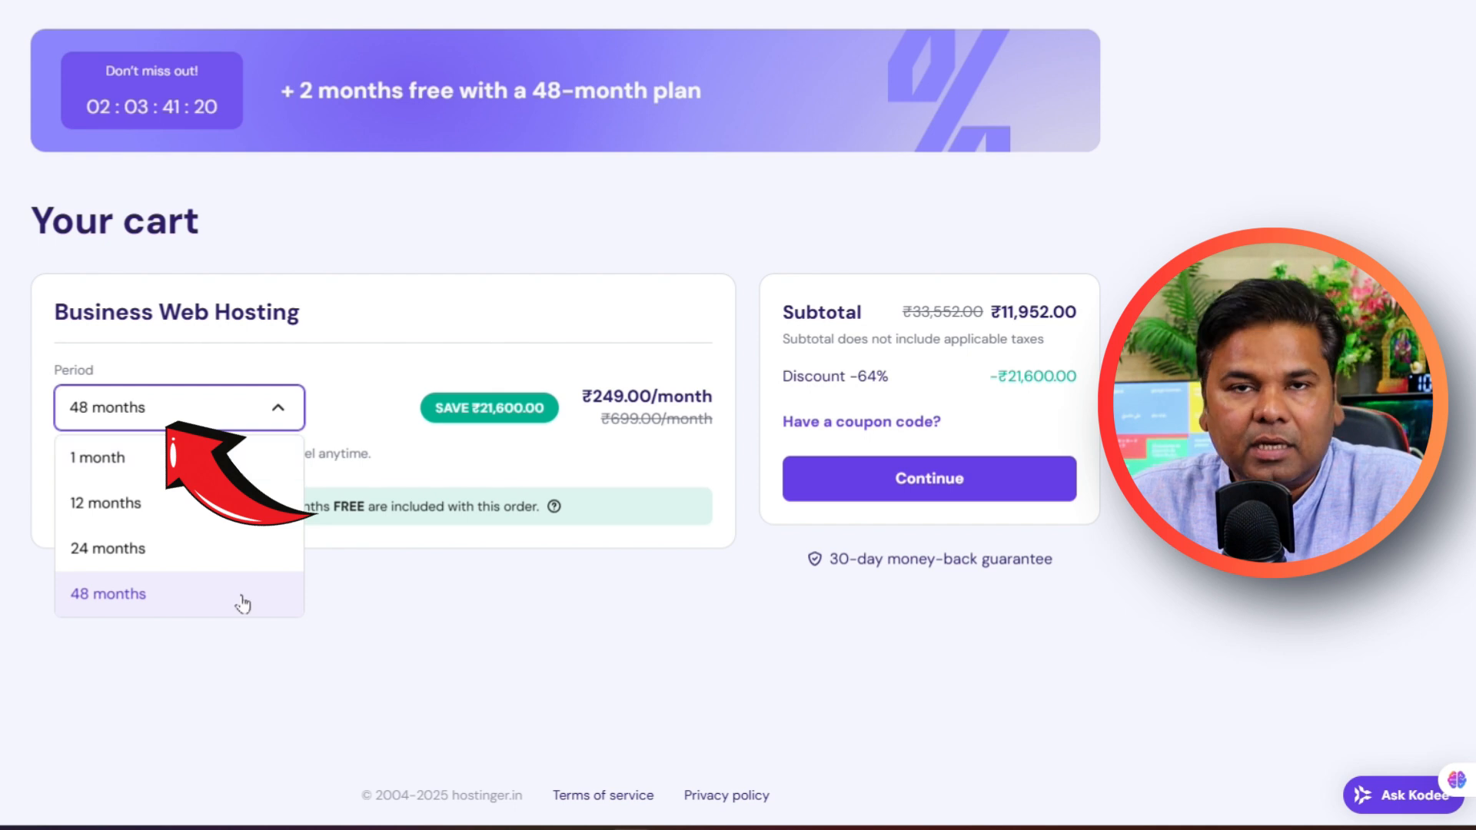
pyautogui.click(185, 548)
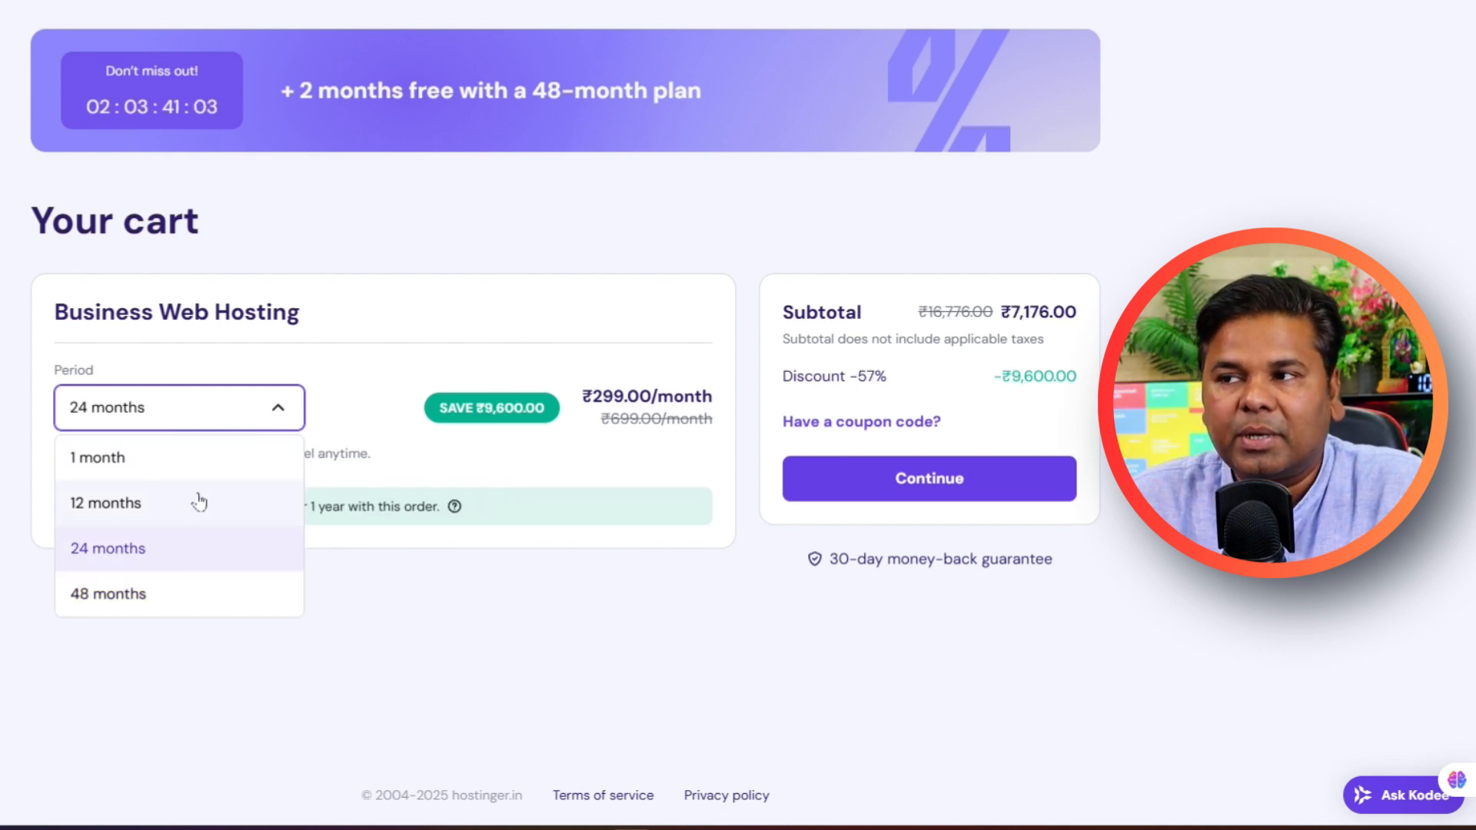
pyautogui.click(405, 629)
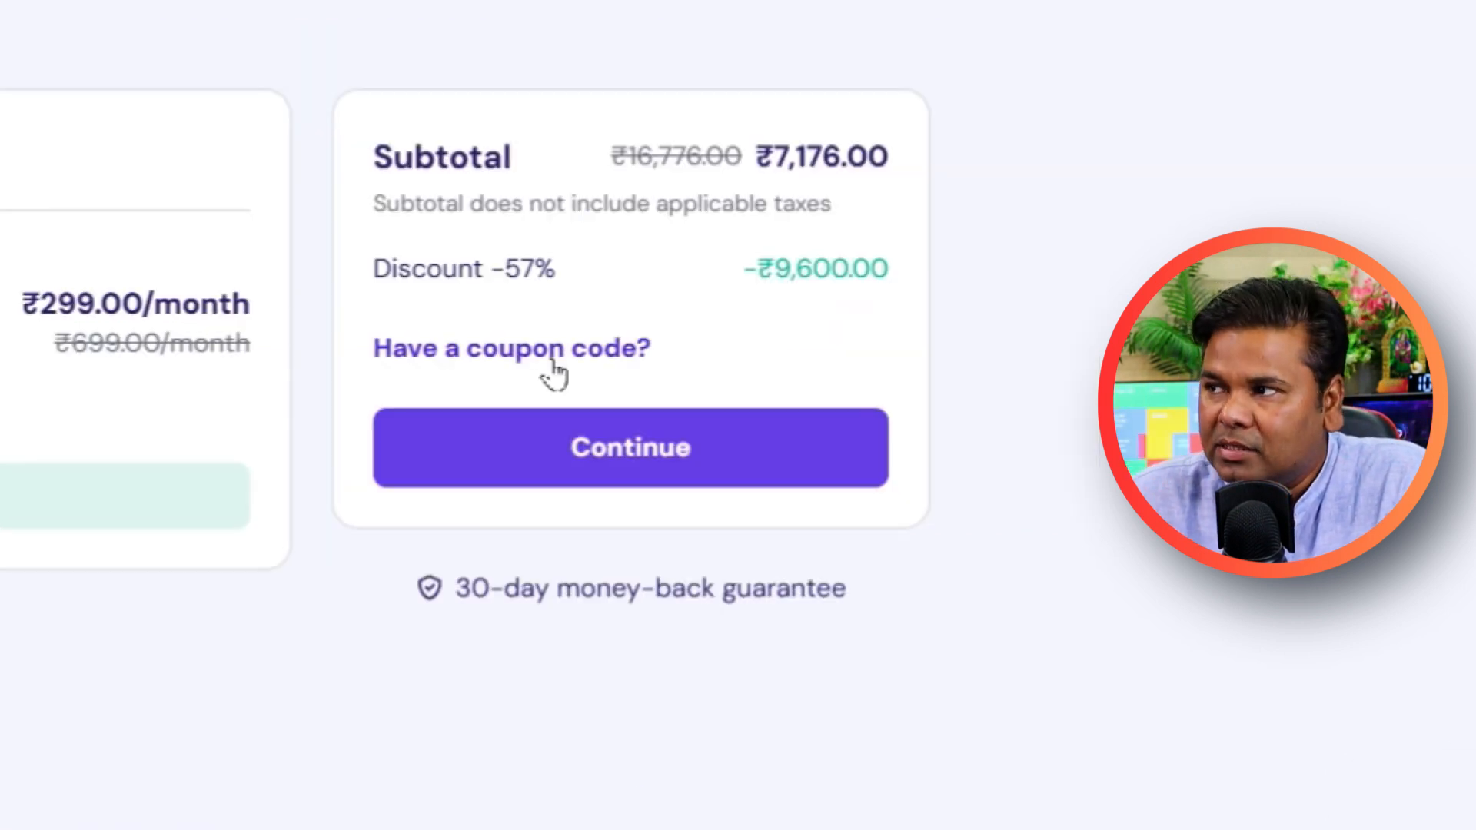
# - Apply the coupon code MYBIGGUIDE to the cart
pyautogui.click(884, 424)
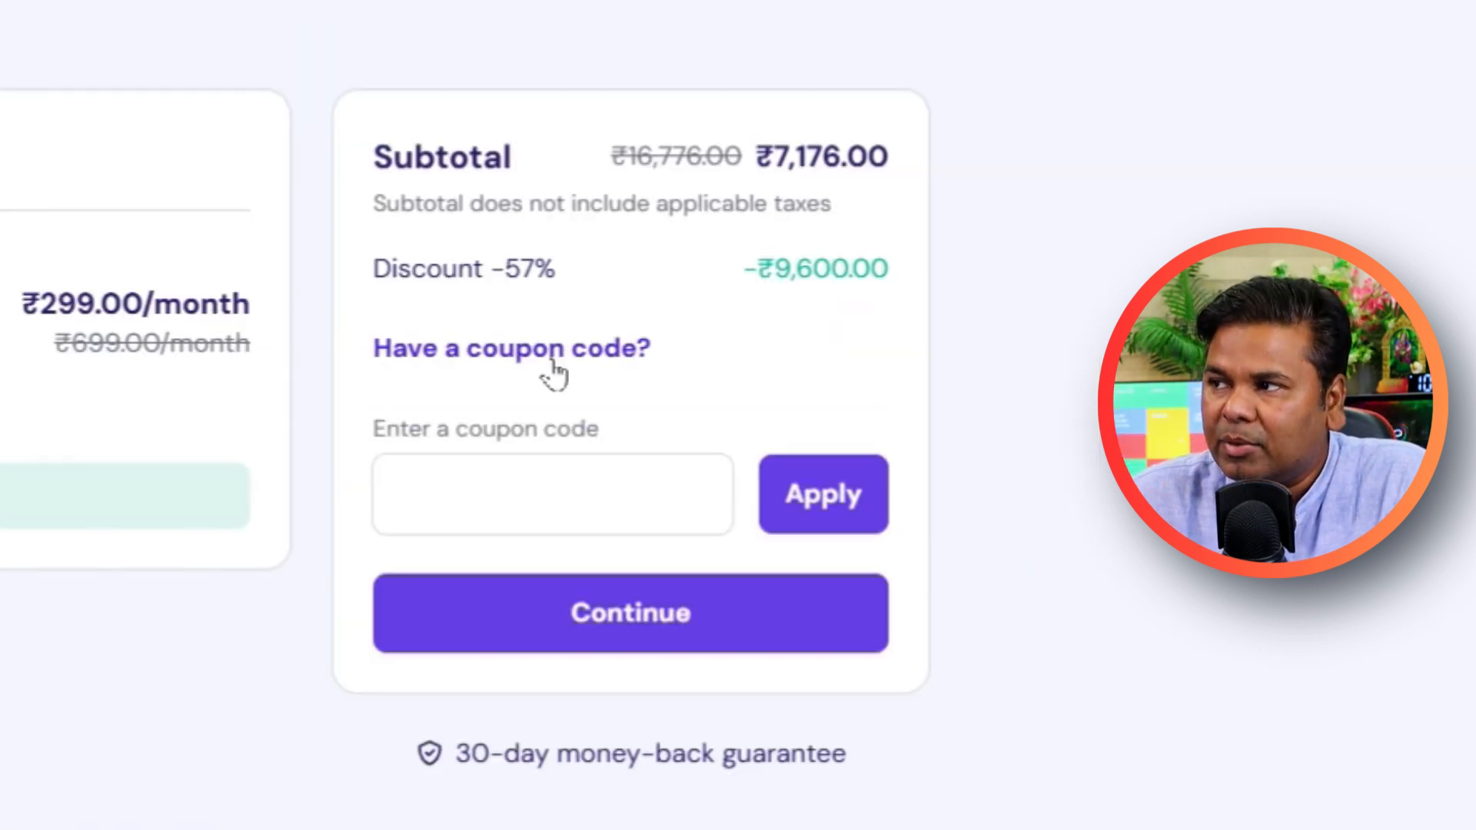
pyautogui.click(873, 496)
pyautogui.write('MYB')
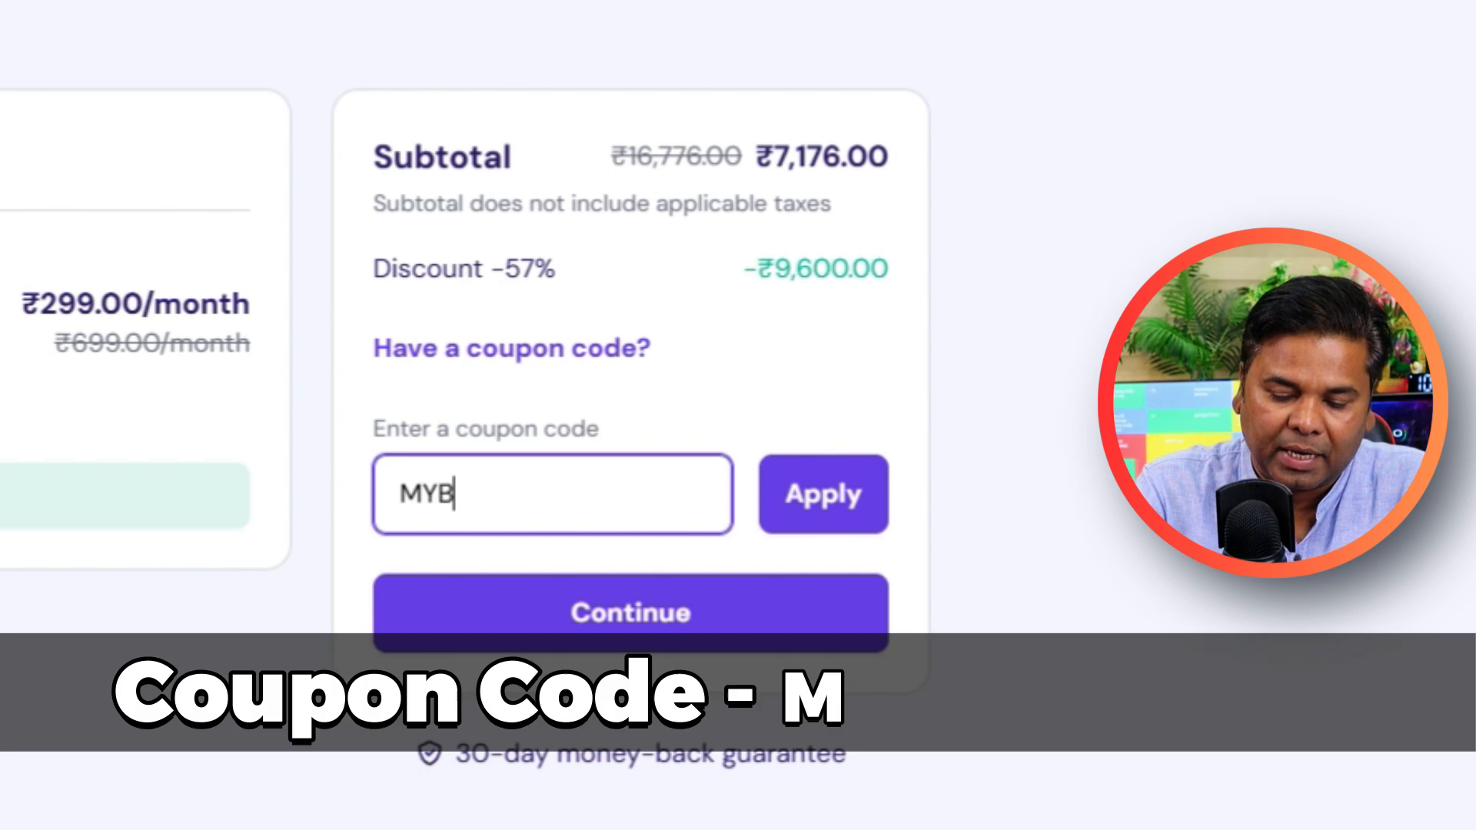
pyautogui.write('IGGUIDE')
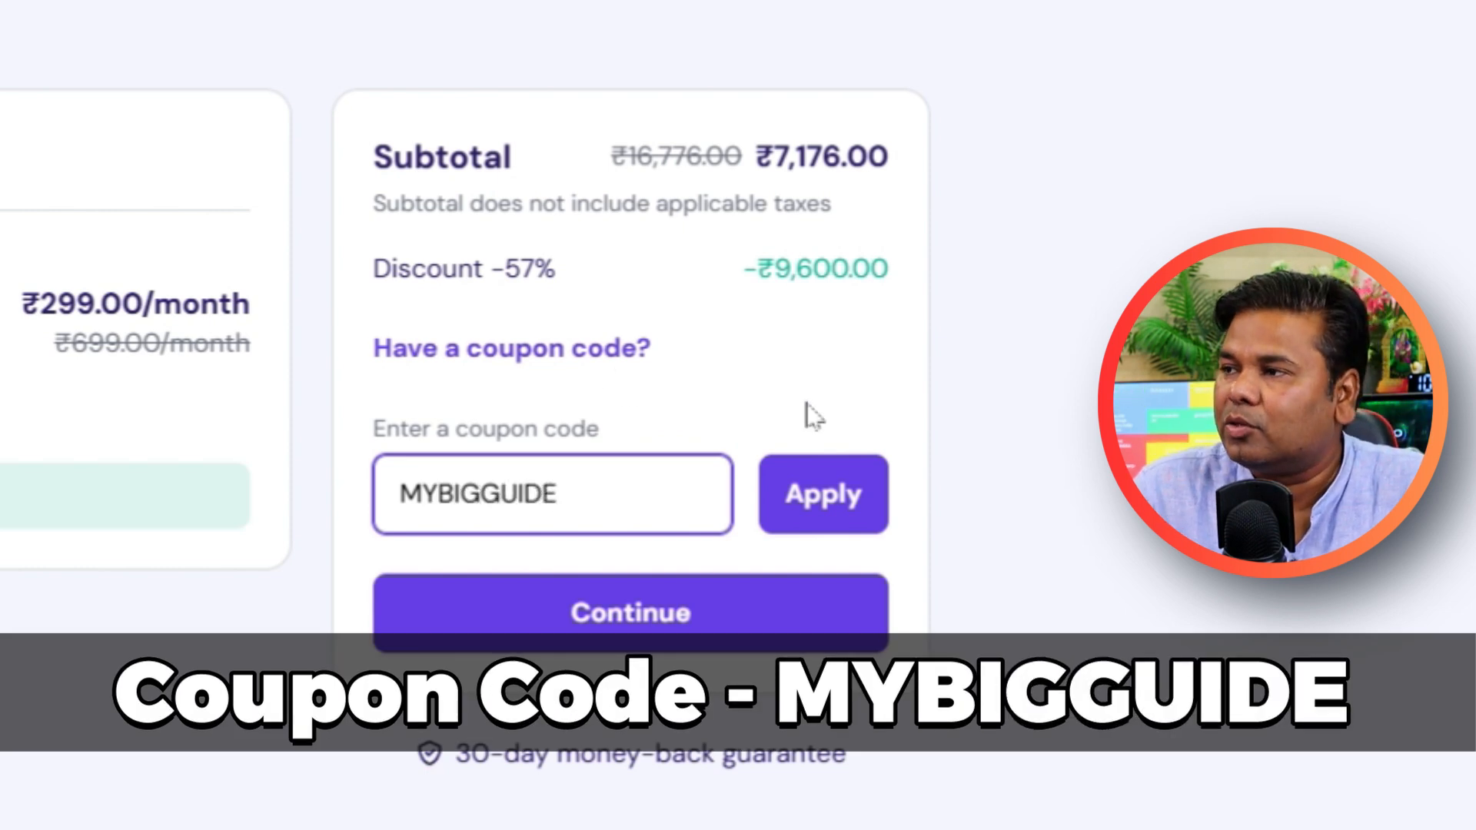
pyautogui.click(851, 471)
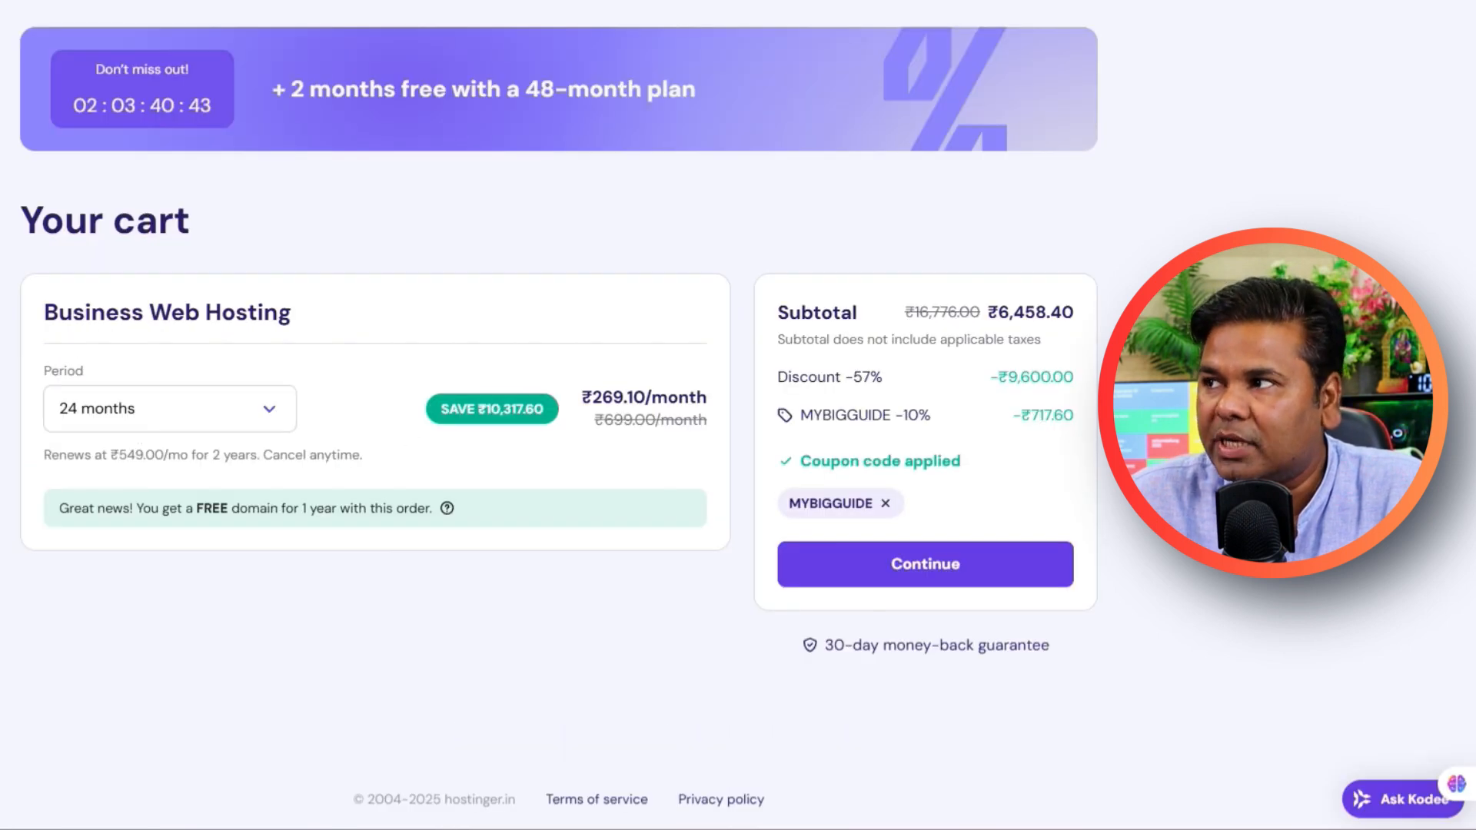
# - Set the hosting period to 48 months and continue with the order
pyautogui.click(265, 400)
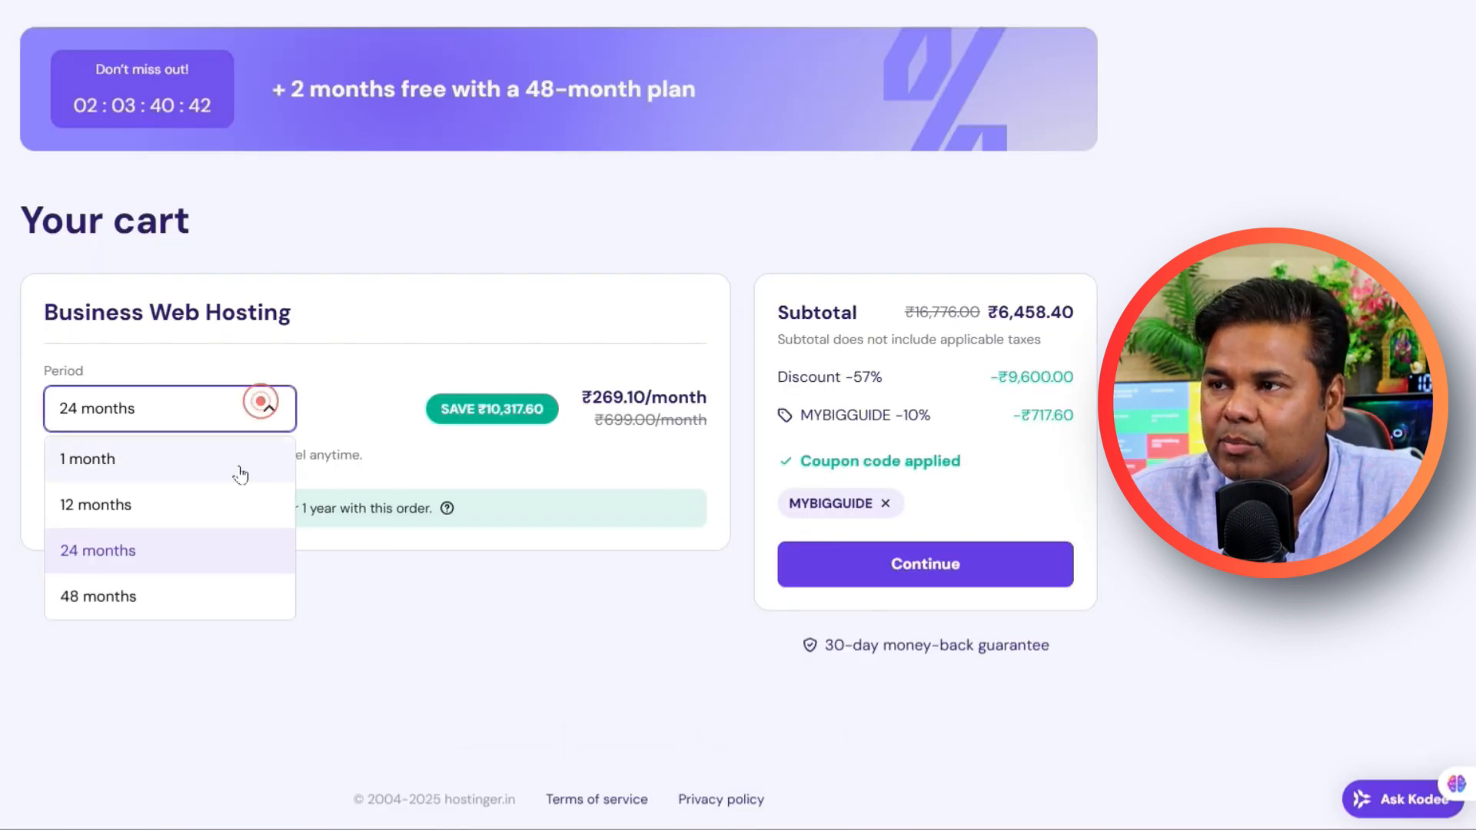
pyautogui.click(182, 591)
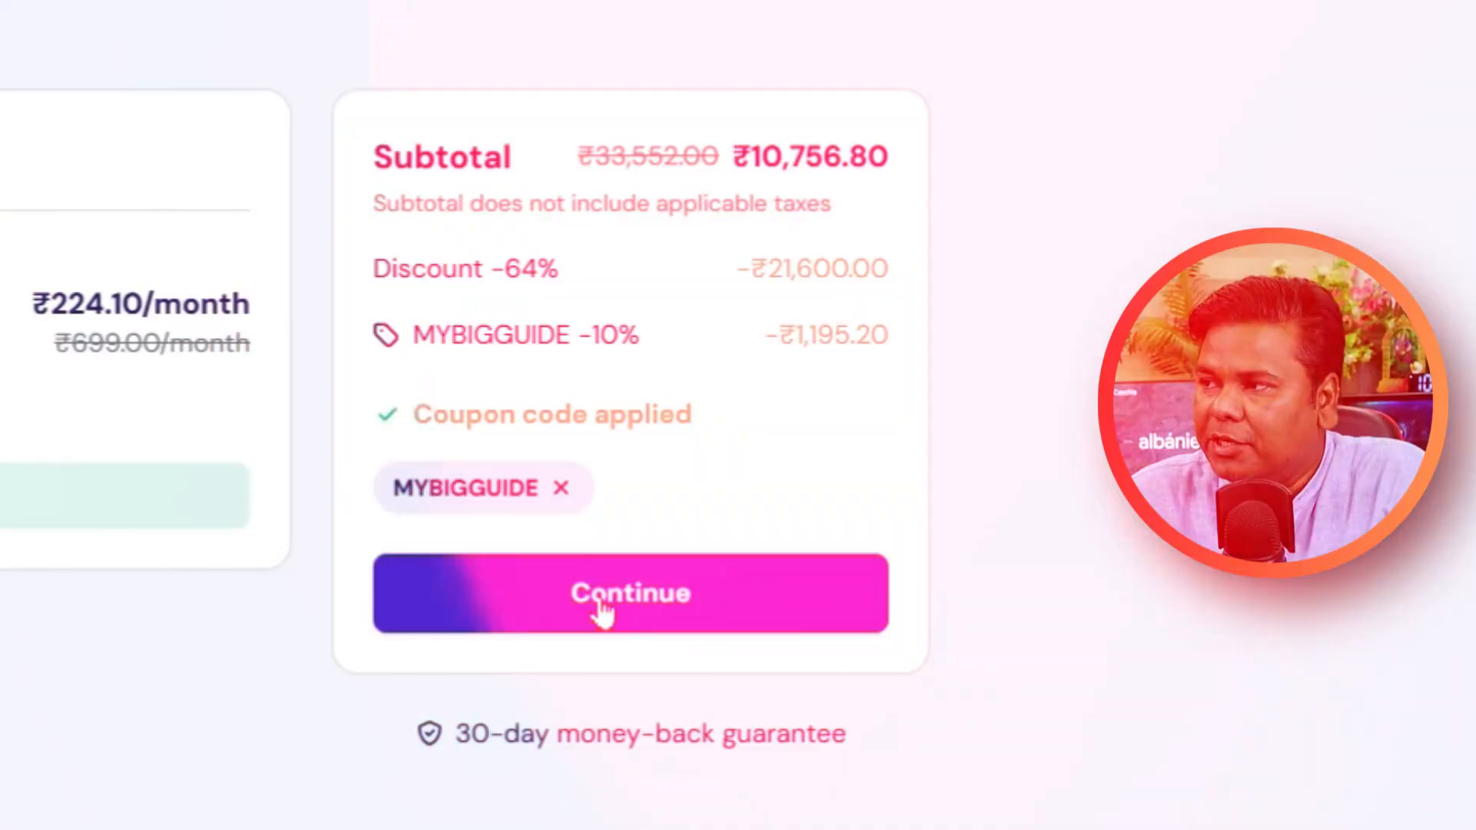
pyautogui.click(601, 597)
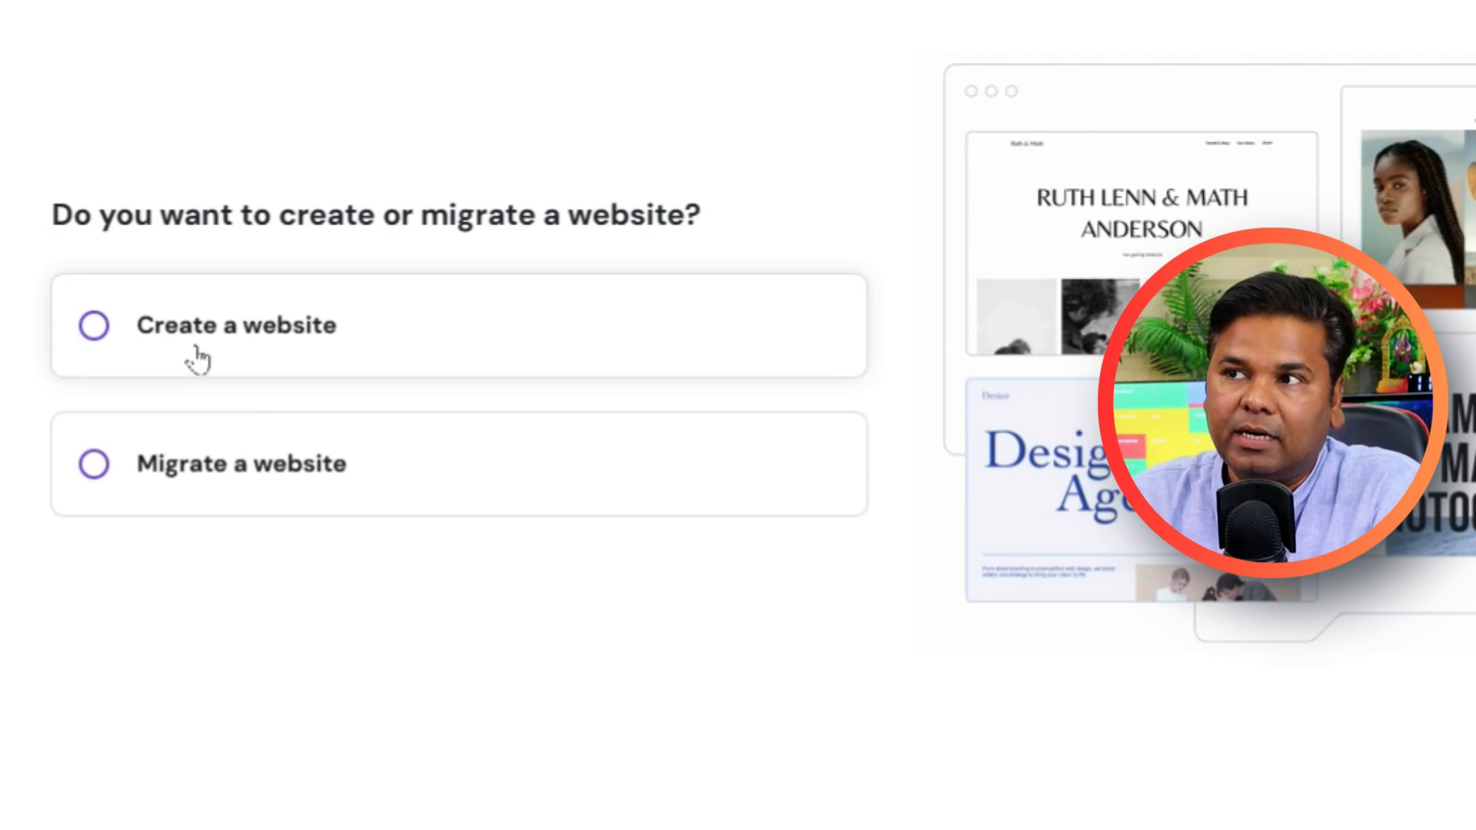
# - Choose to create a new website and build it with WordPress
pyautogui.click(95, 336)
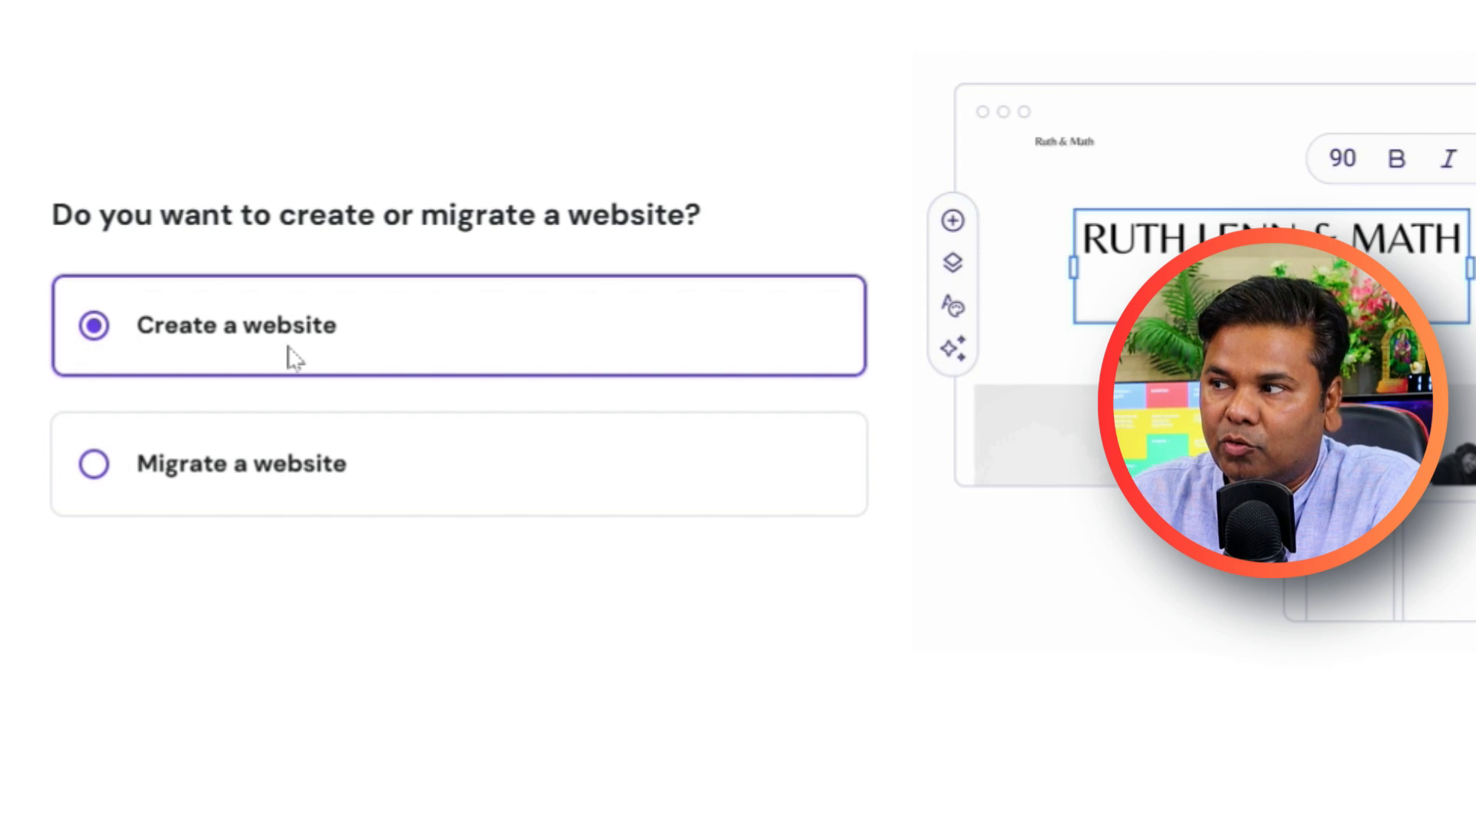
pyautogui.click(1070, 758)
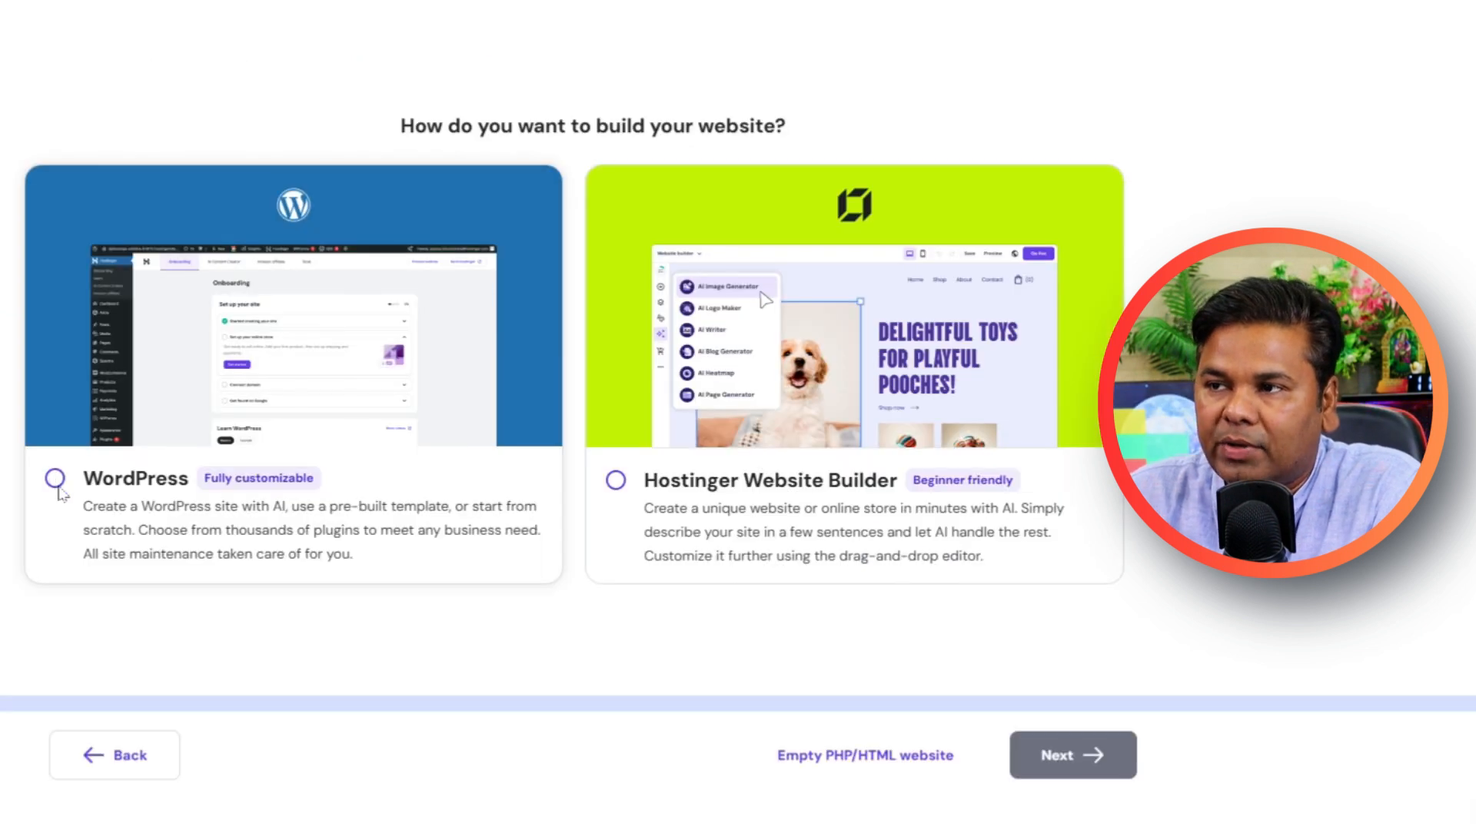
pyautogui.click(55, 478)
pyautogui.click(1091, 756)
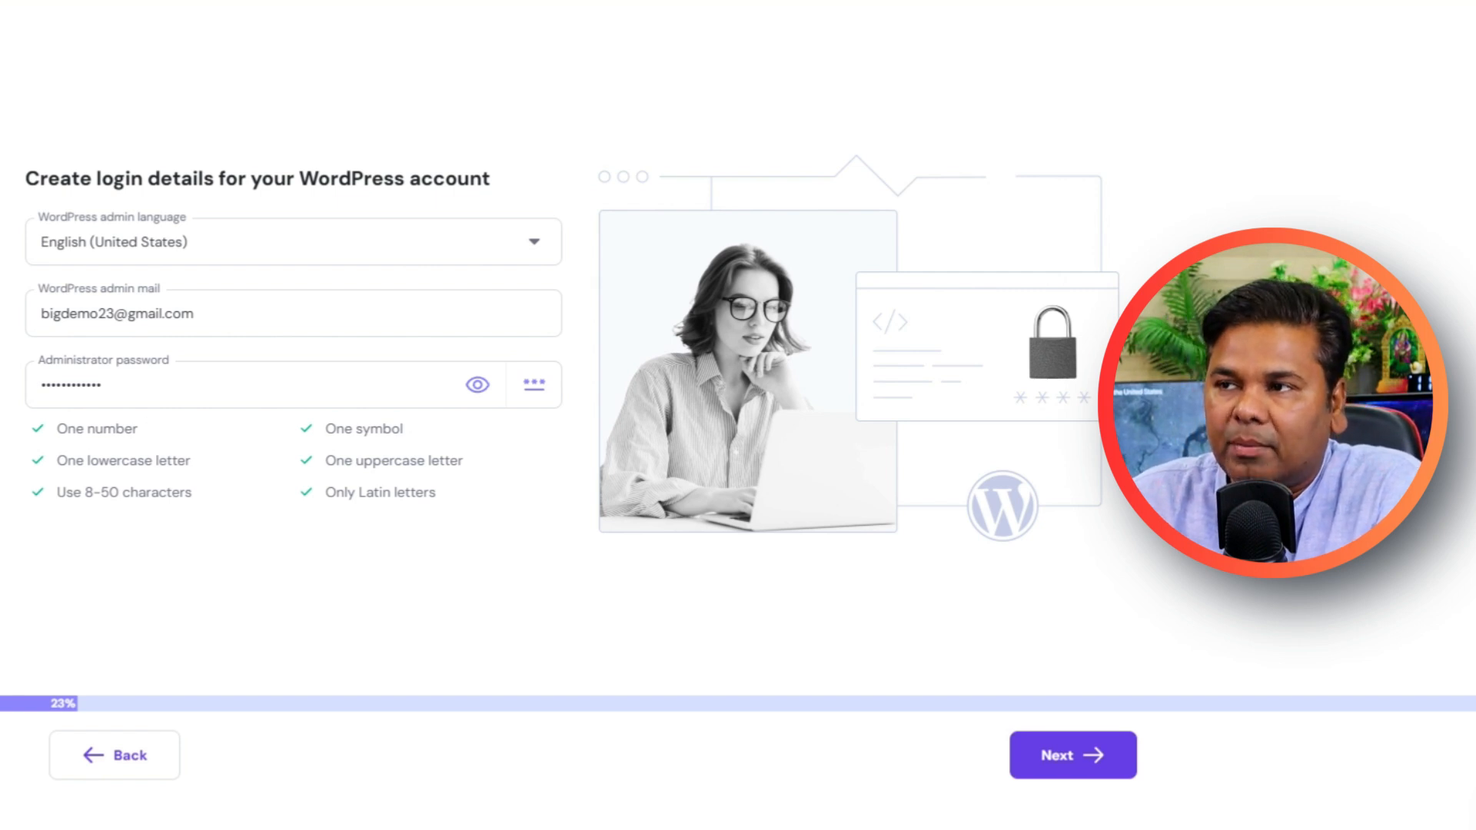
# - Review the administrator password requirements, accept the WordPress login details and choose to create the website with AI
pyautogui.moveTo(38, 432); pyautogui.dragTo(463, 508)
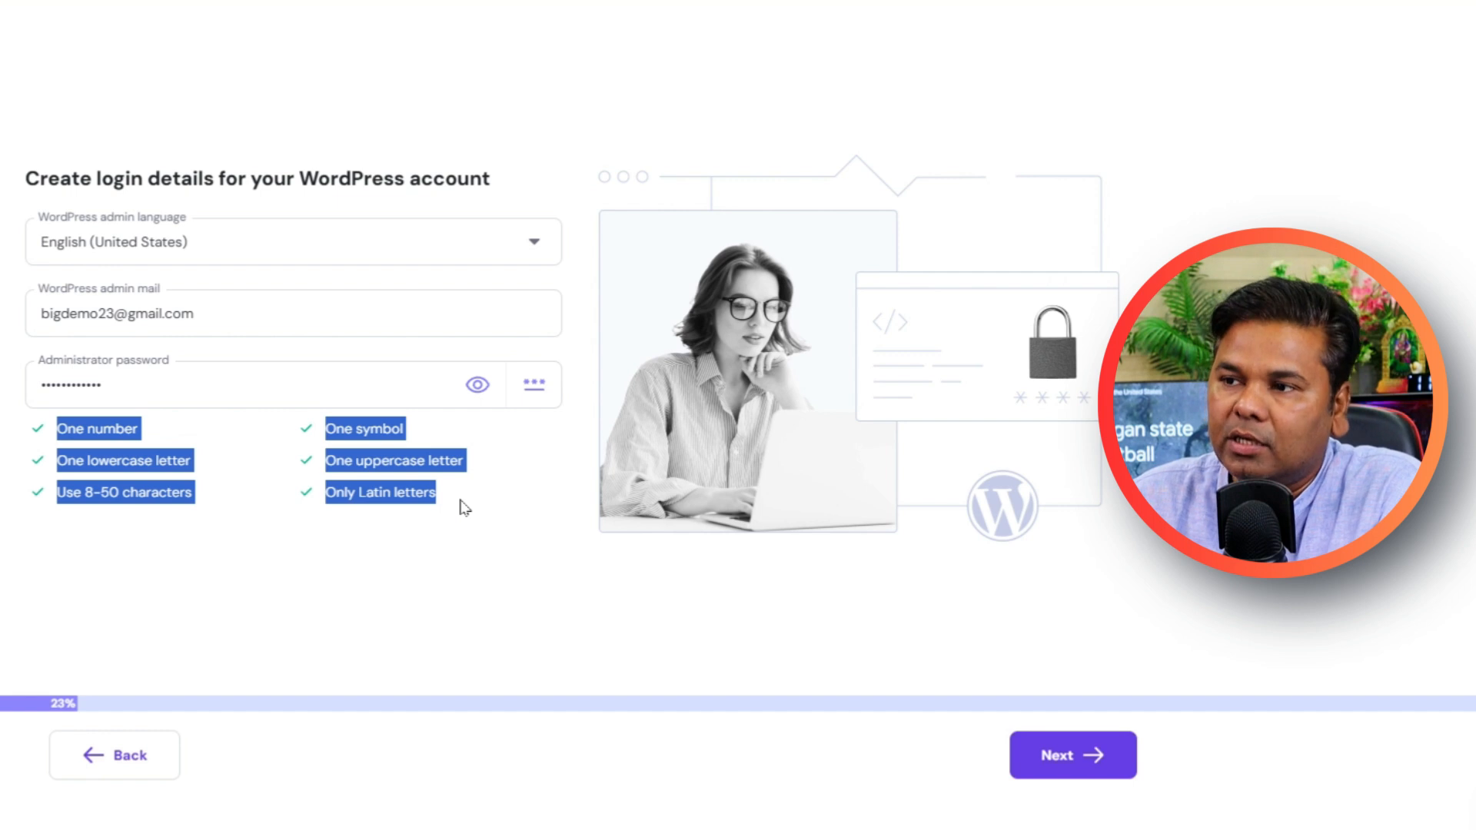
pyautogui.click(1055, 760)
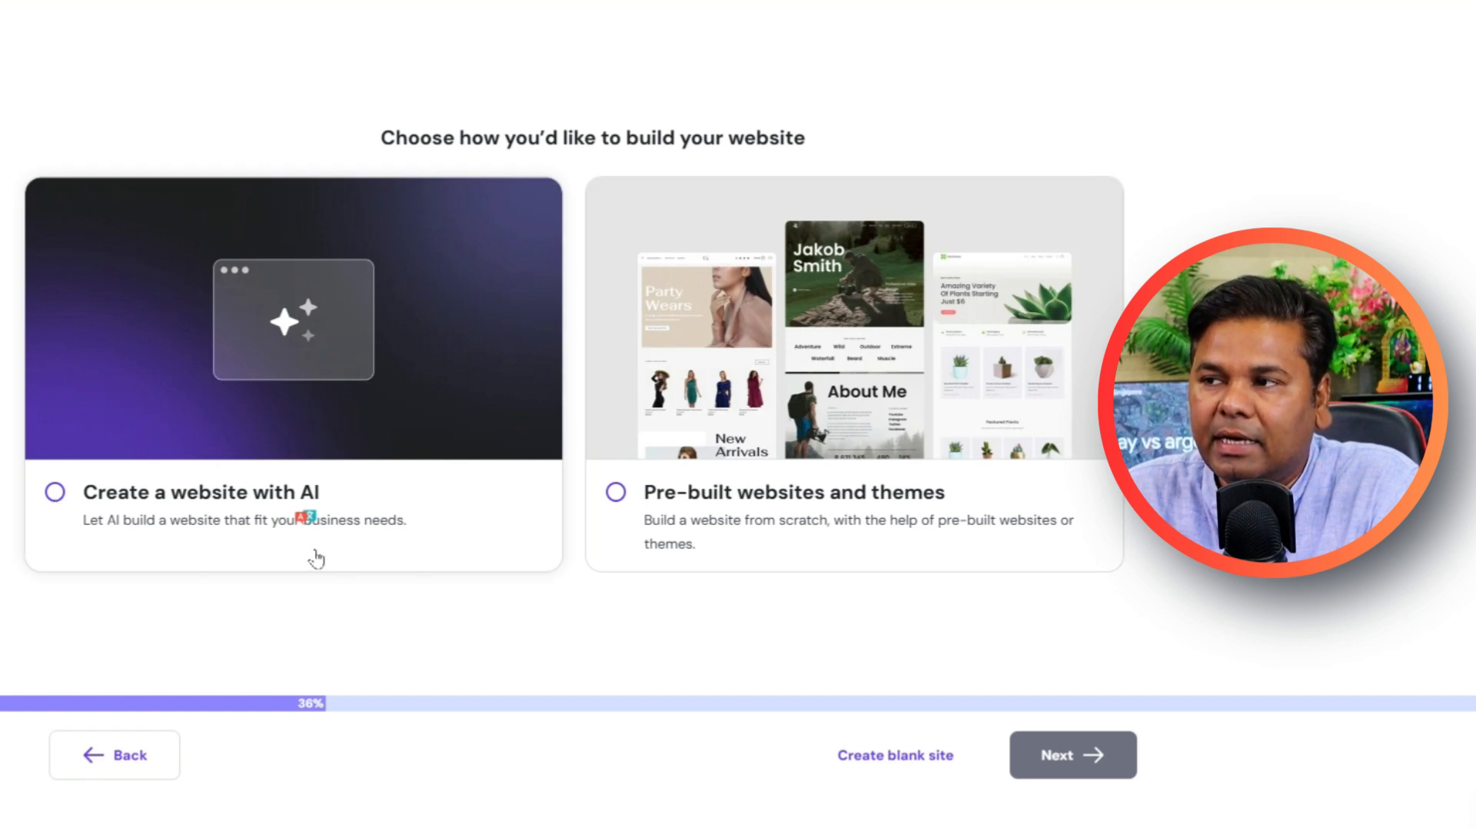
pyautogui.click(55, 498)
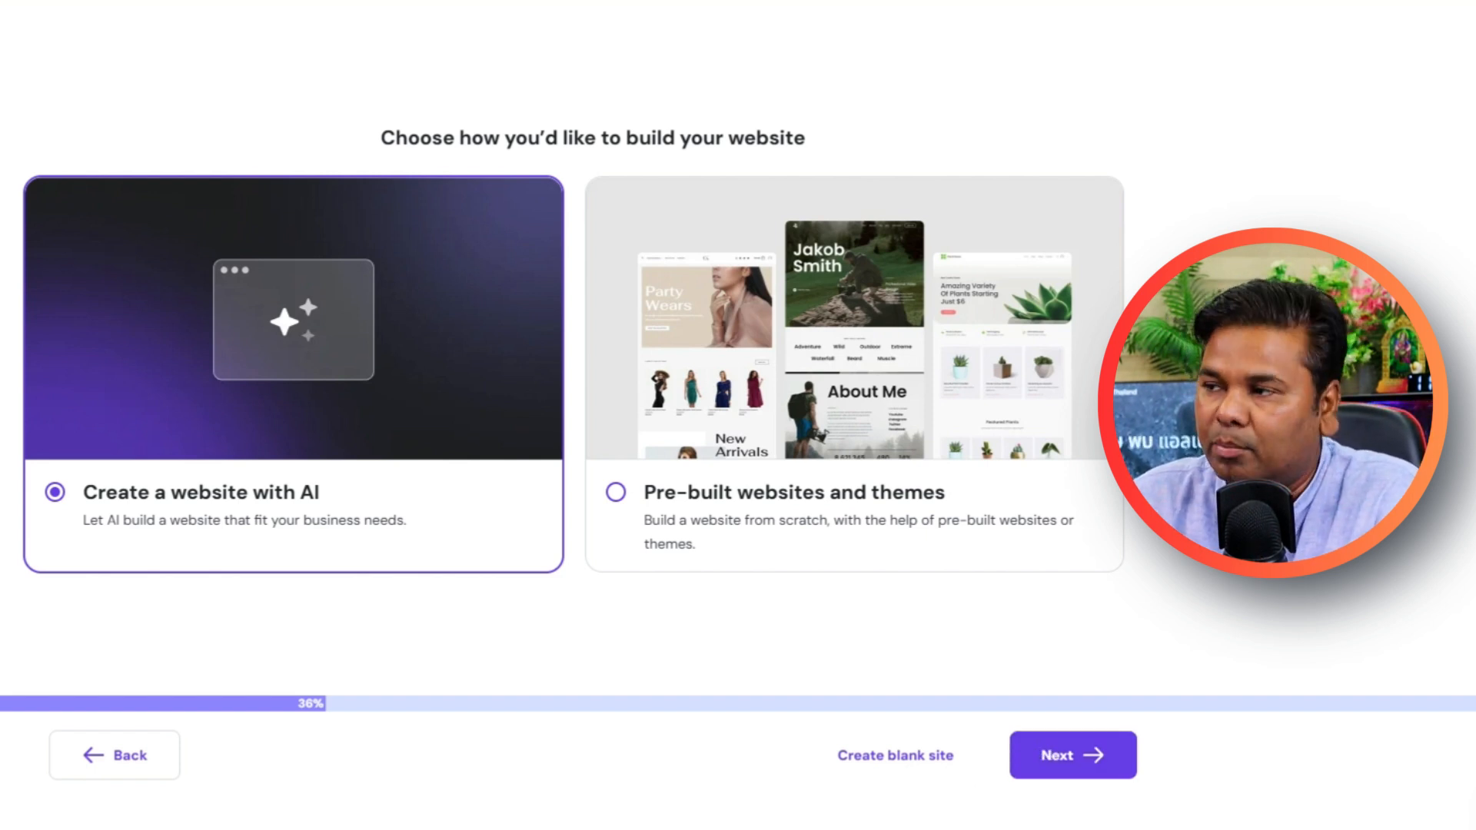
pyautogui.click(1092, 764)
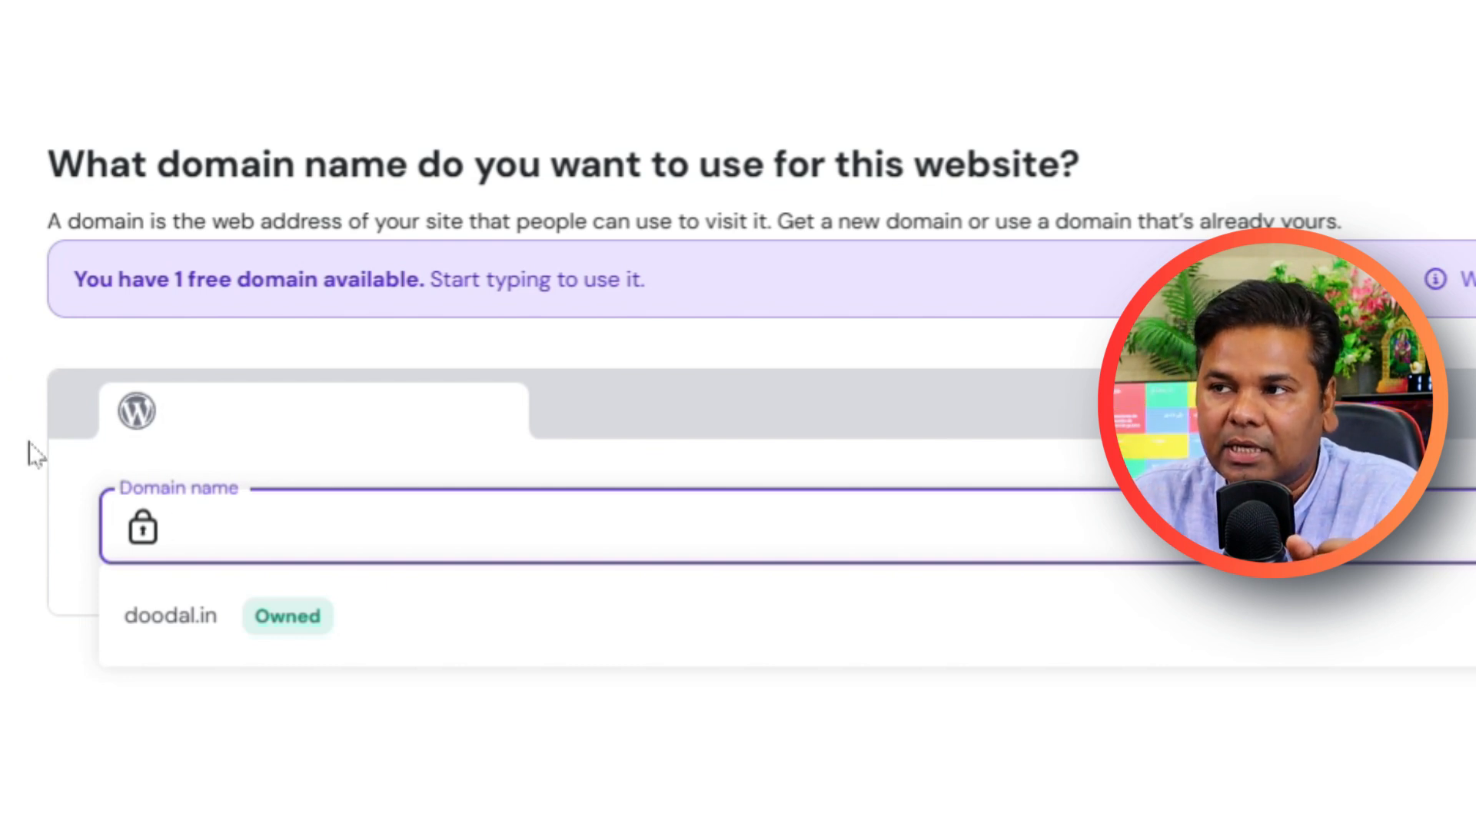
# - Use a temporary domain for the website and set the target audience country to India
pyautogui.click(224, 650)
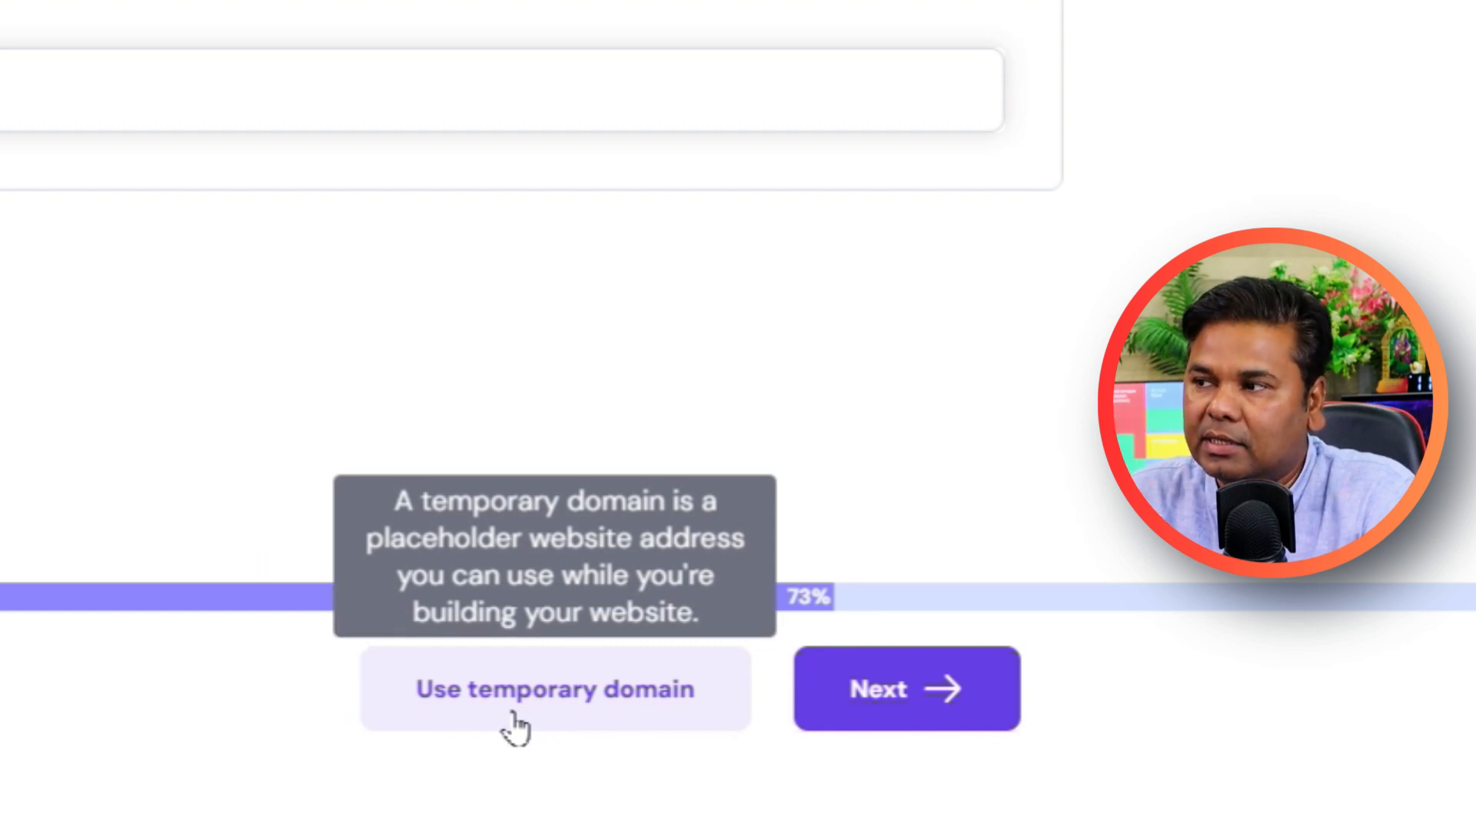
pyautogui.click(514, 715)
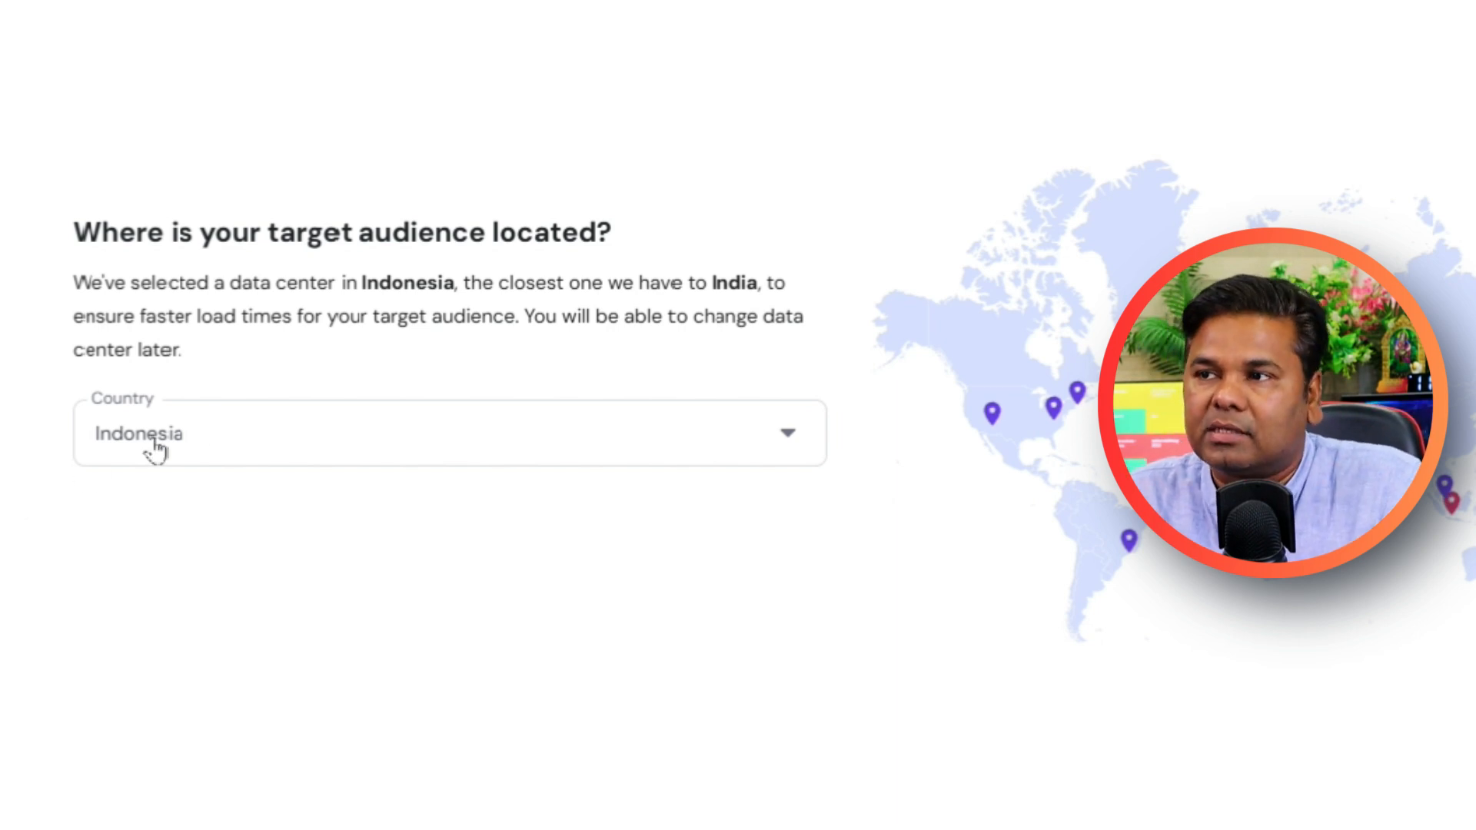
pyautogui.click(569, 436)
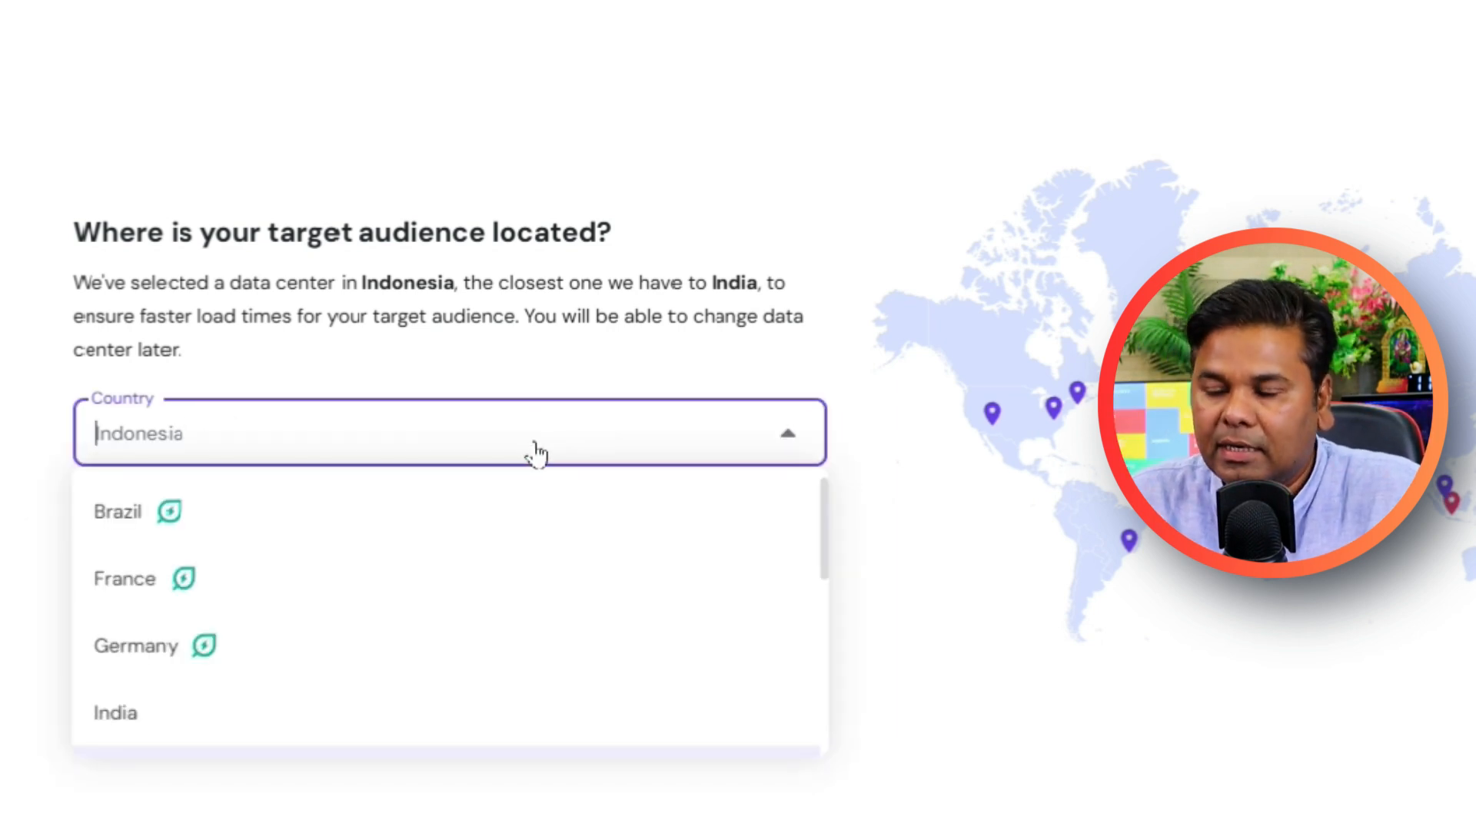
pyautogui.click(190, 738)
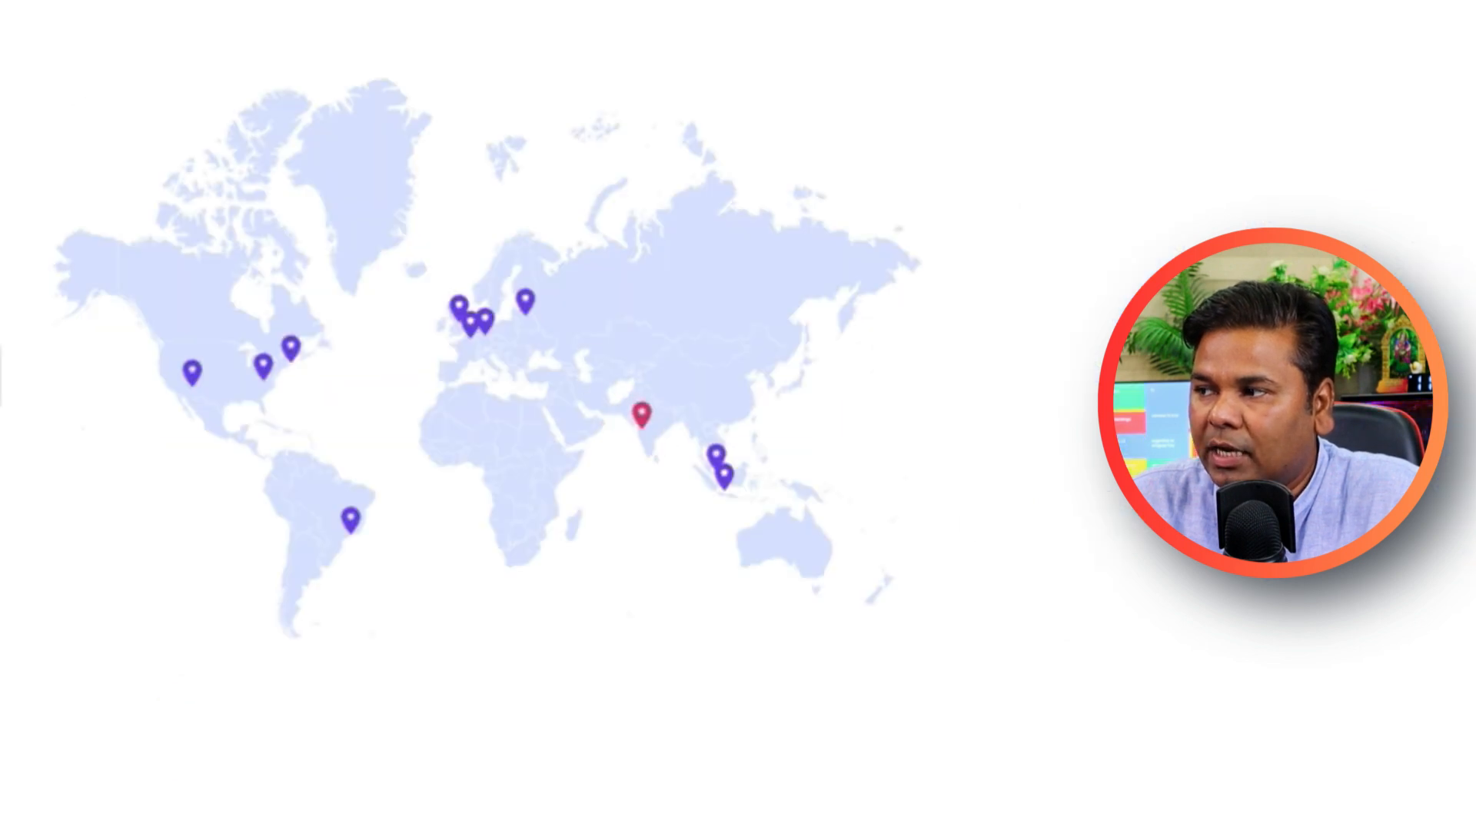
pyautogui.click(1016, 767)
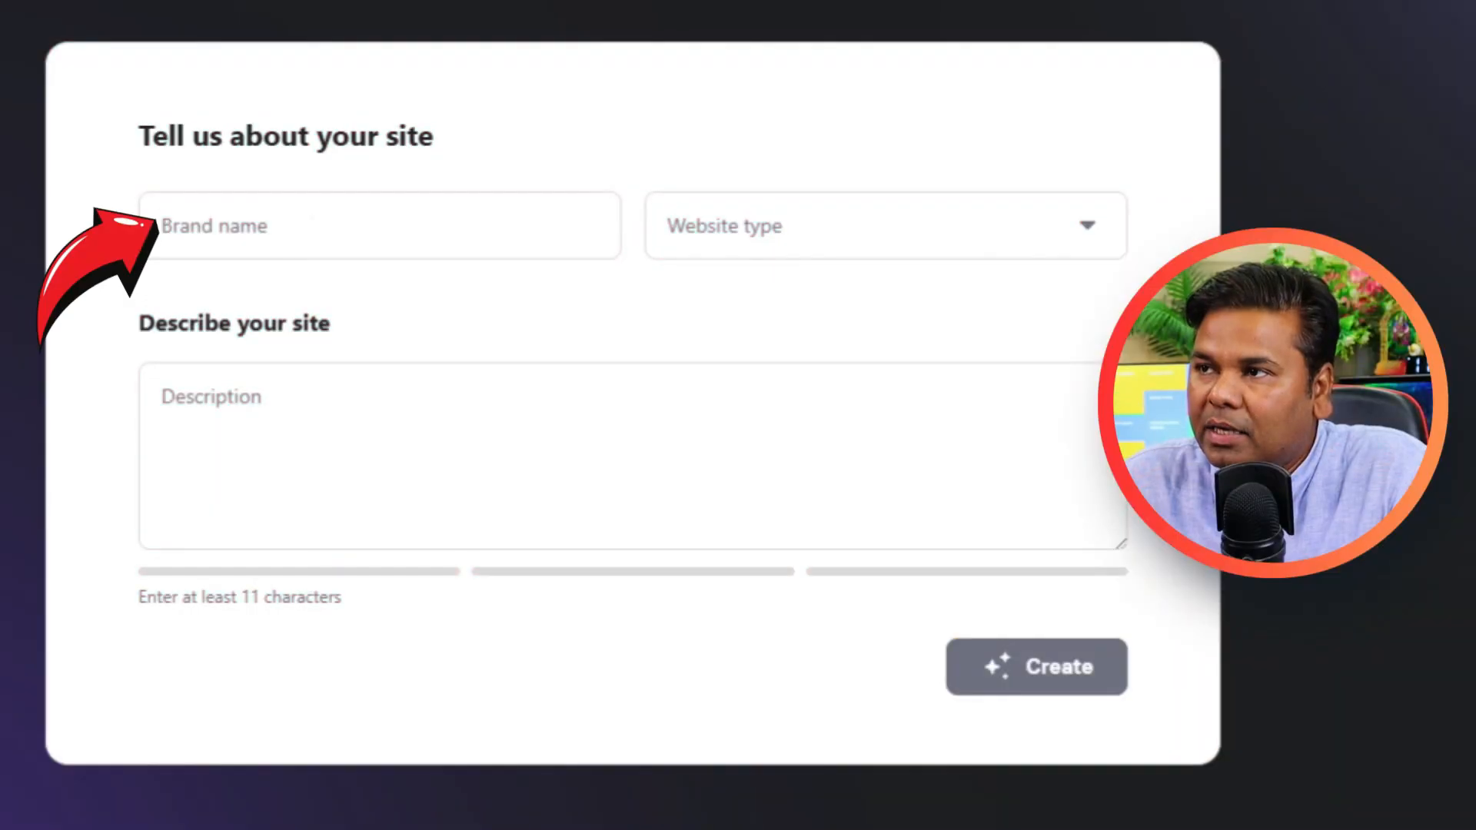
# - Enter "My E-Book Store" as the site's brand name
pyautogui.click(312, 217)
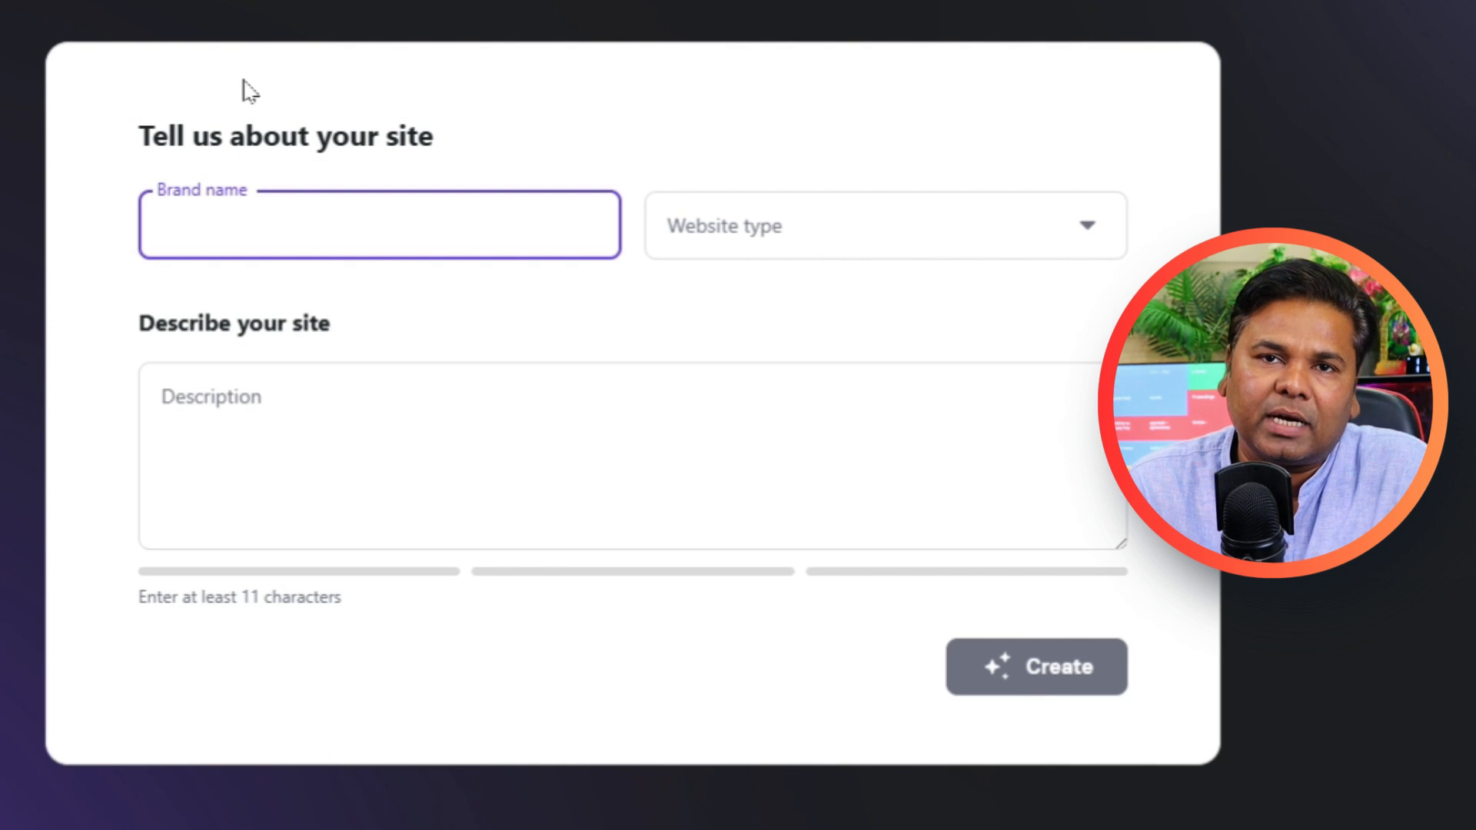
pyautogui.write('E Book')
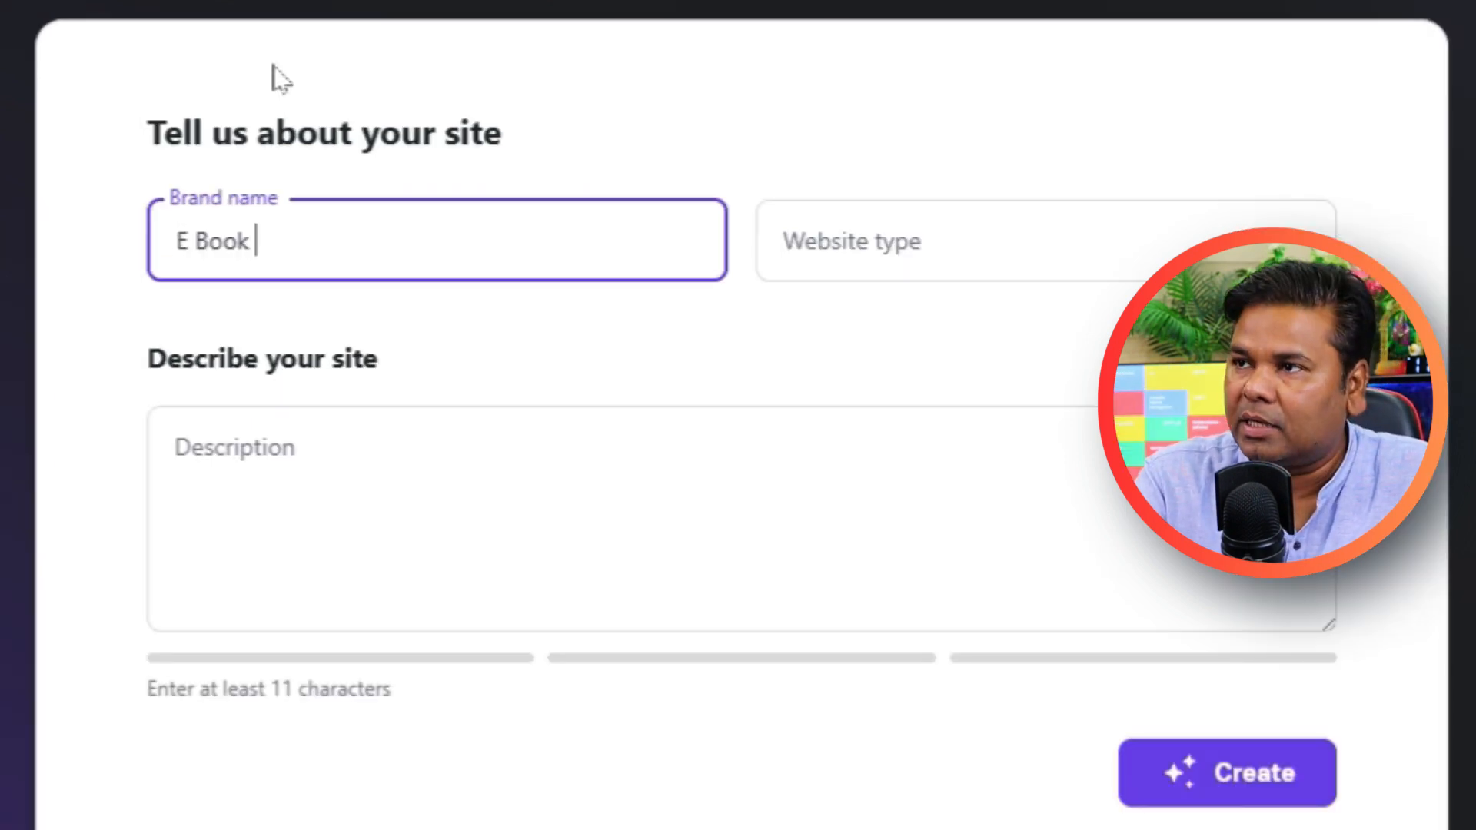
pyautogui.write(' Store')
pyautogui.click(165, 256)
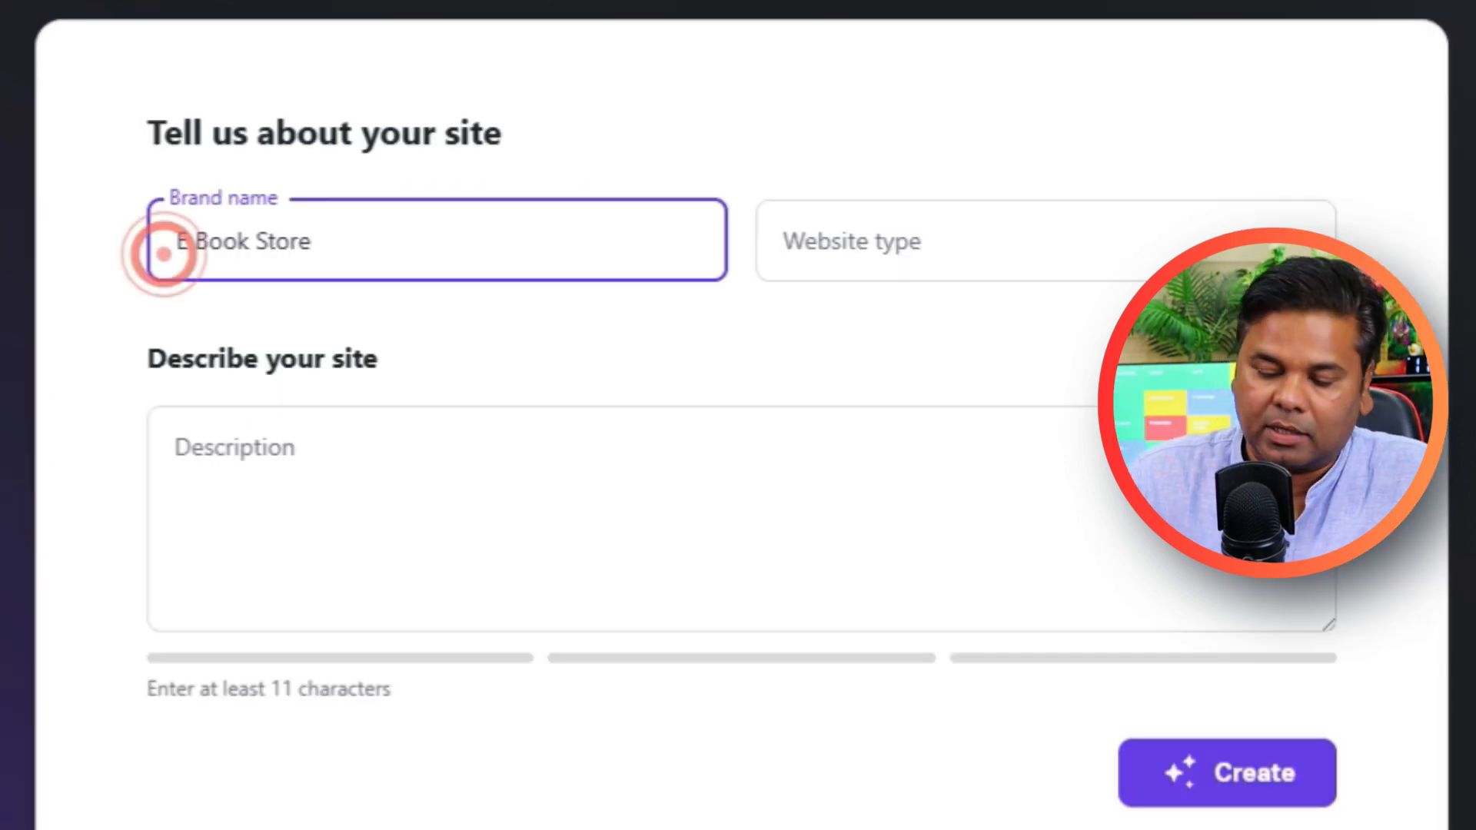
pyautogui.write('My')
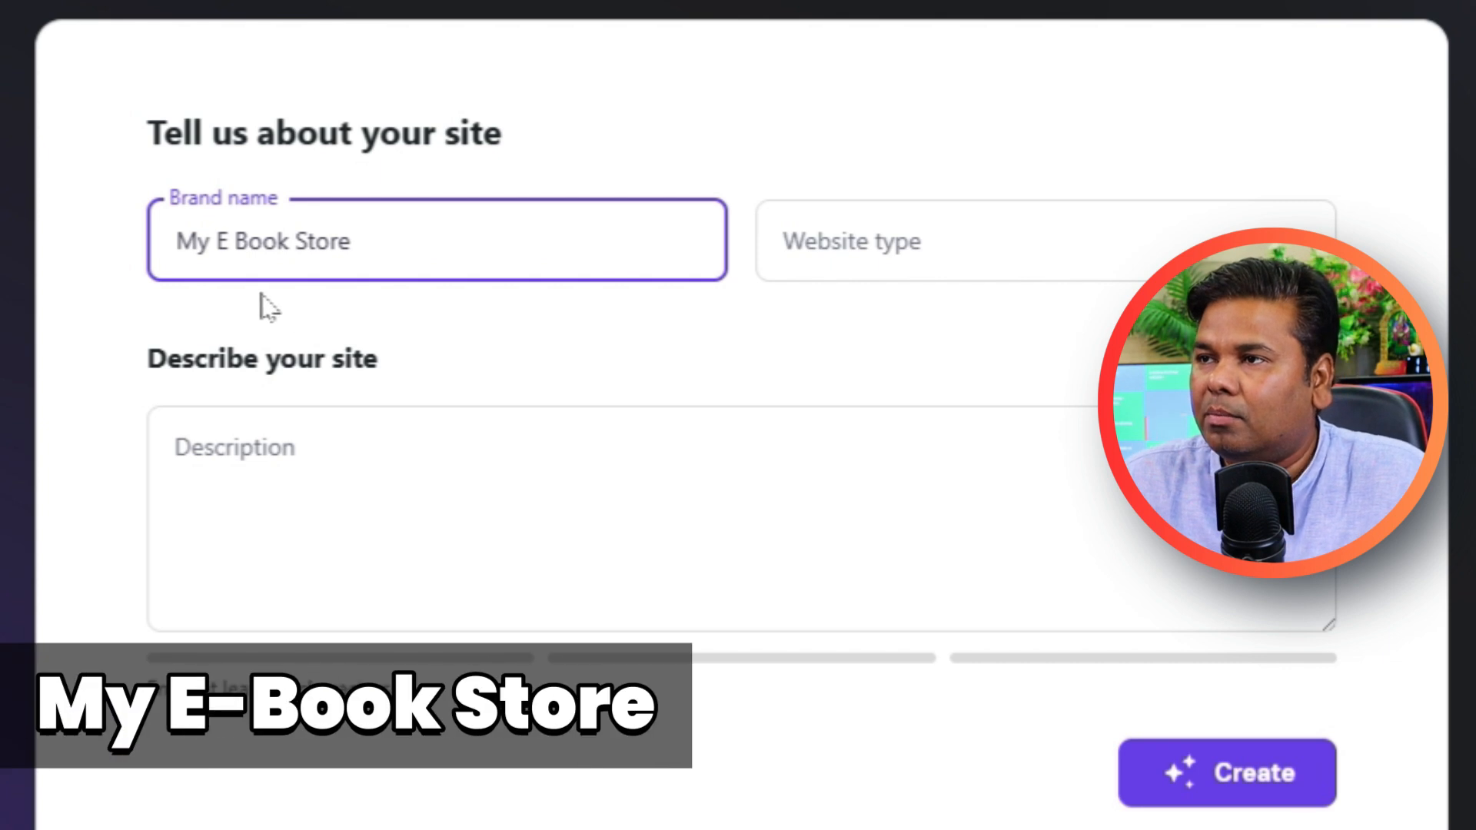
pyautogui.click(234, 243)
pyautogui.press('BackSpace')
pyautogui.write('-')
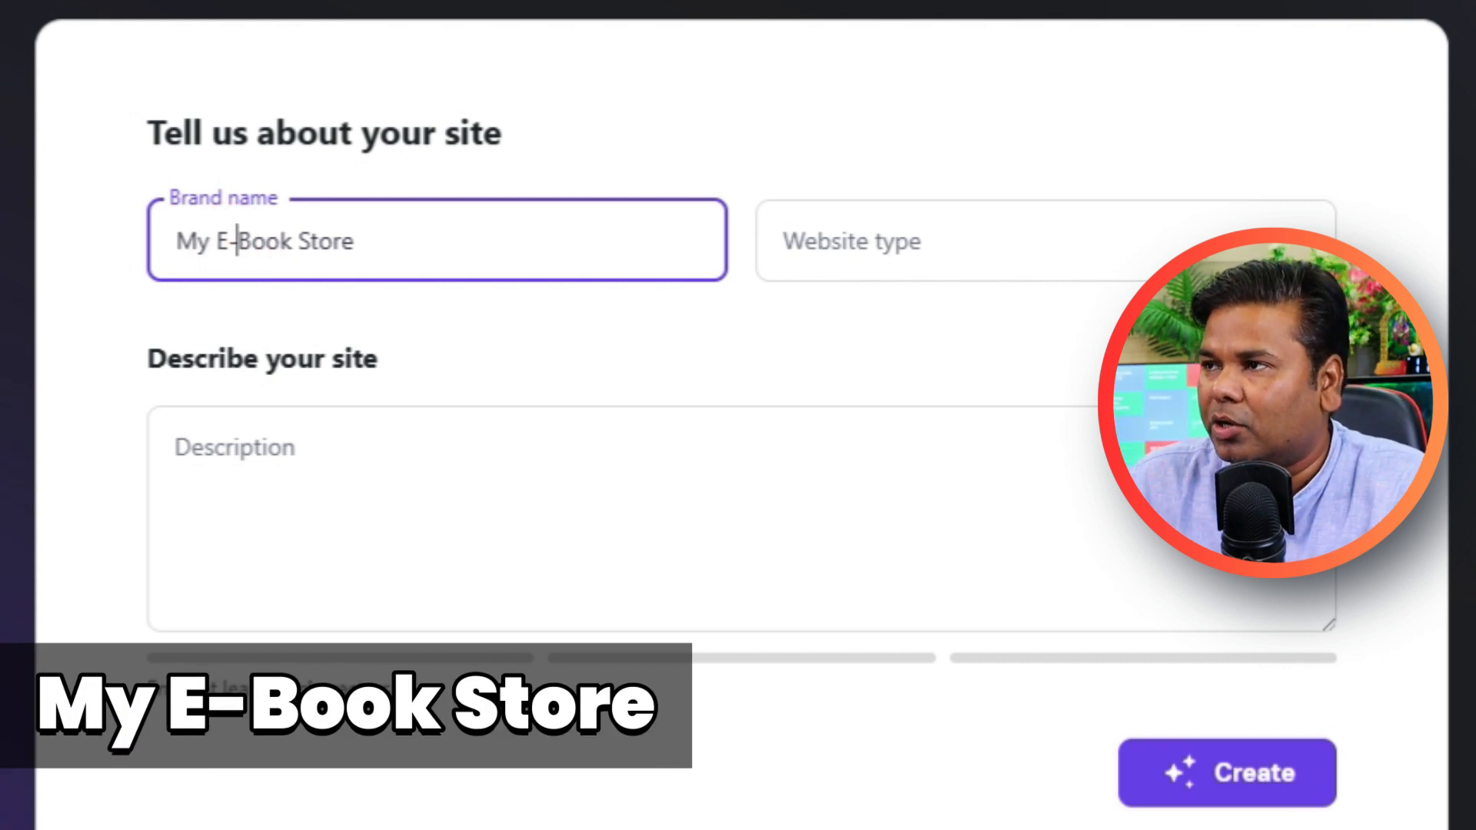
# - Set the website type to Other
pyautogui.click(1178, 258)
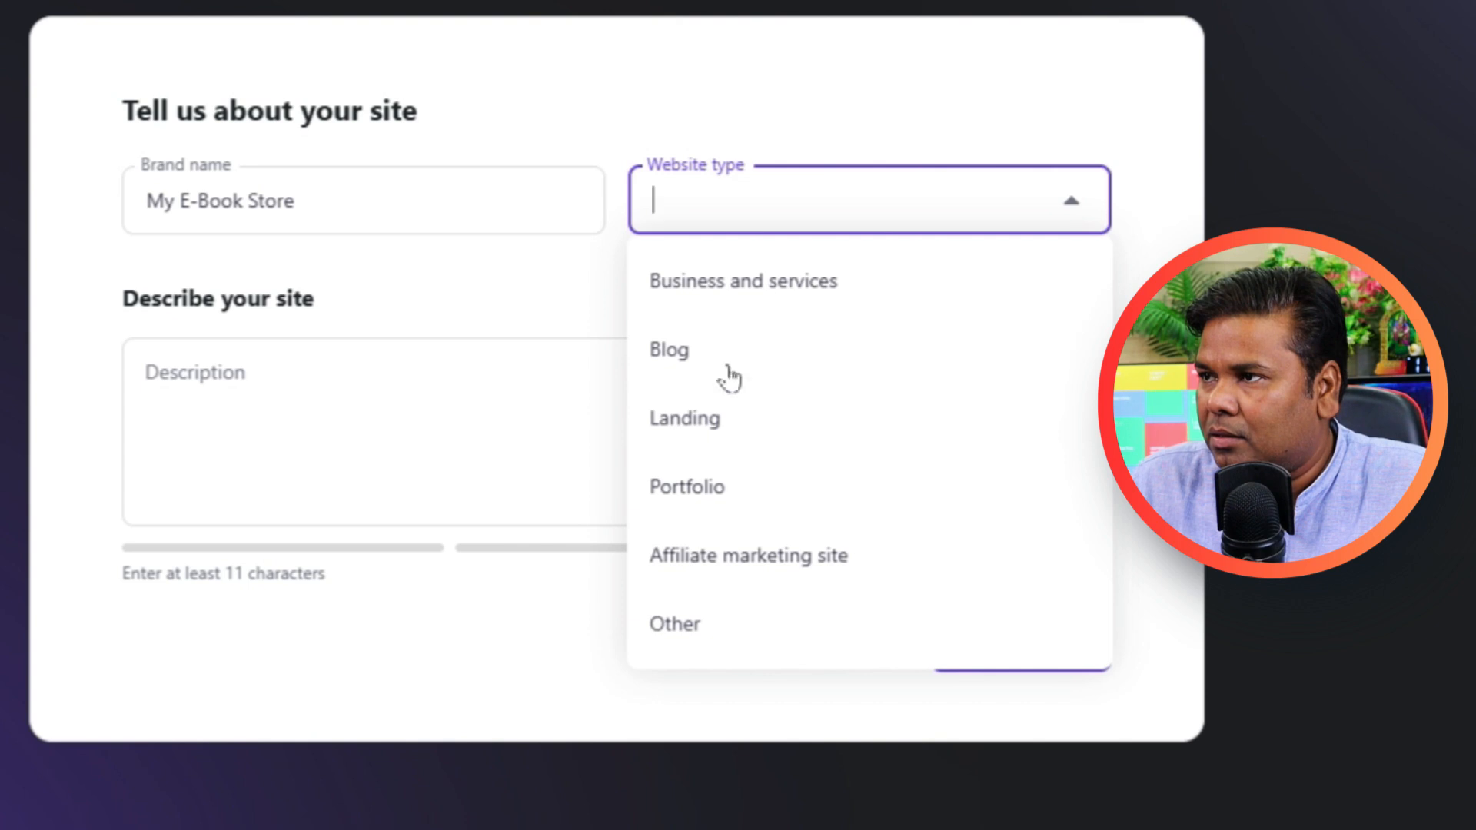
pyautogui.click(683, 634)
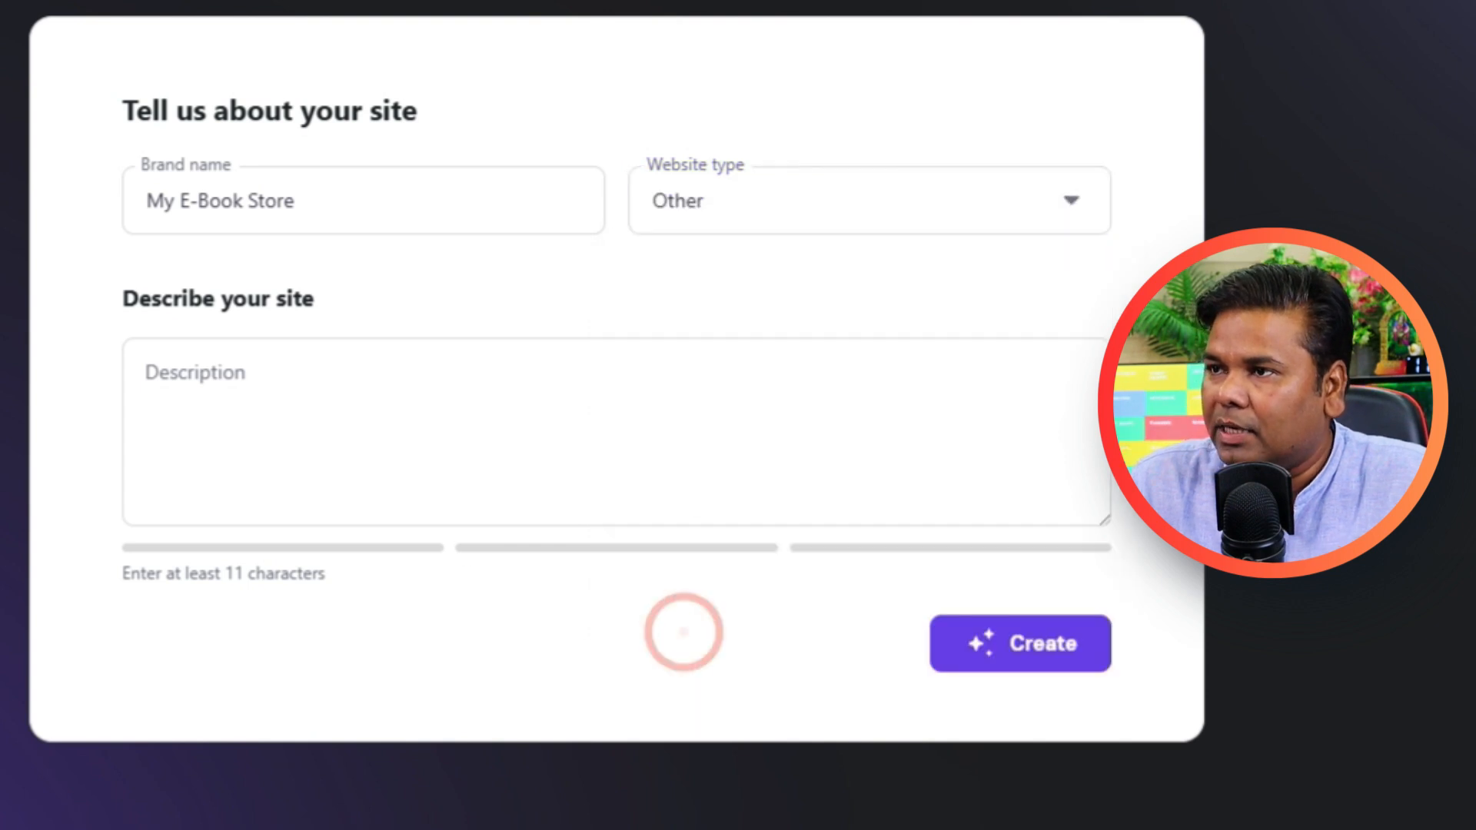
# - Describe a modern WordPress website selling Computers and Digital Marketing eBooks and guides, with Home page, Ebook Store, Product Pages and blog section, and generate it
pyautogui.click(198, 385)
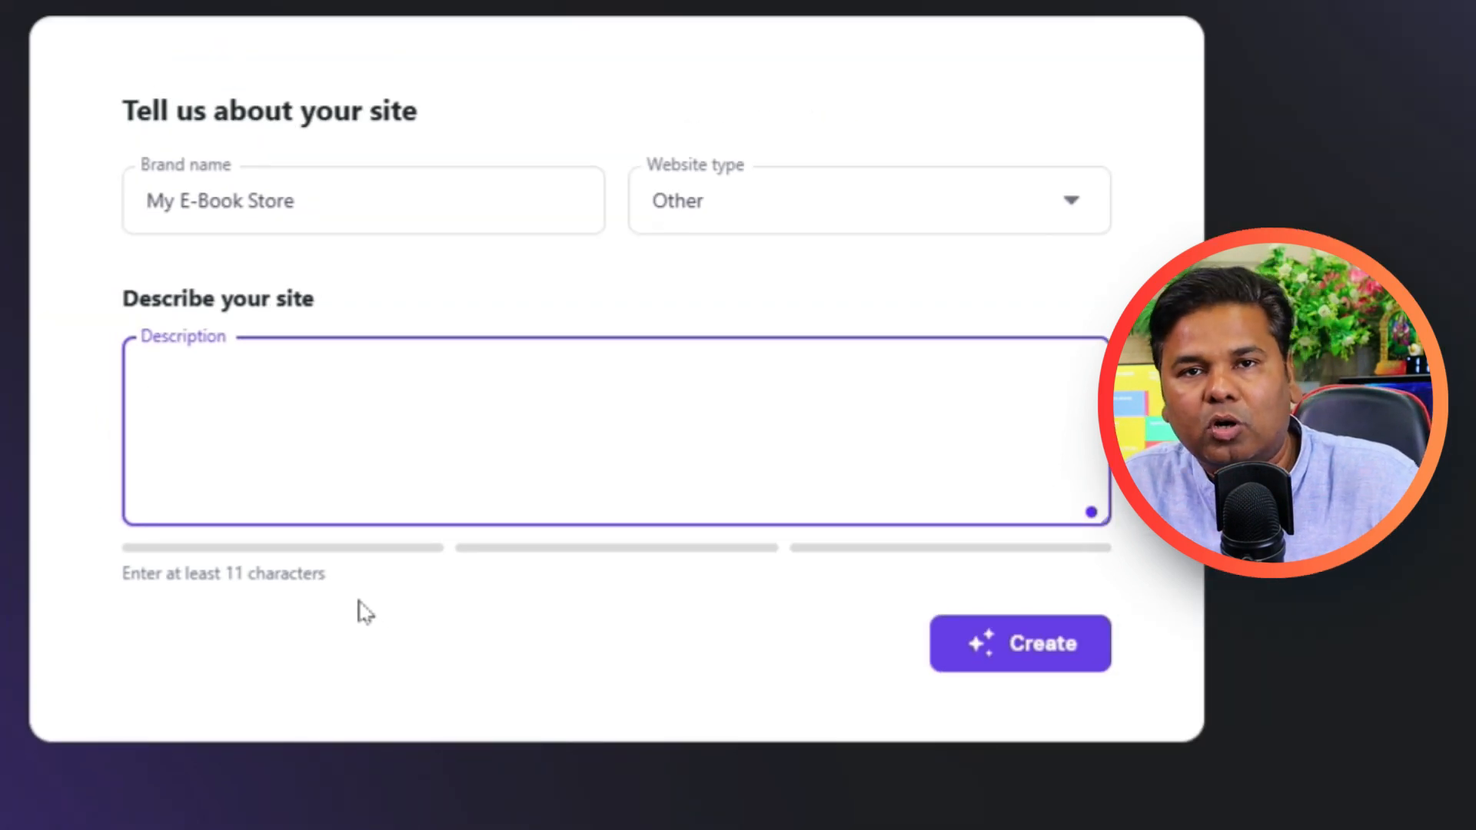
pyautogui.write('I need a professional and modern WordPress website to sell eBooks and guides related to Computers and Digital Marketing. The website should be user-friendly, mobile-responsive, and optimized for conversions. It must include: Home page, Ebook Store, Product Pages for Each book, blog section.')
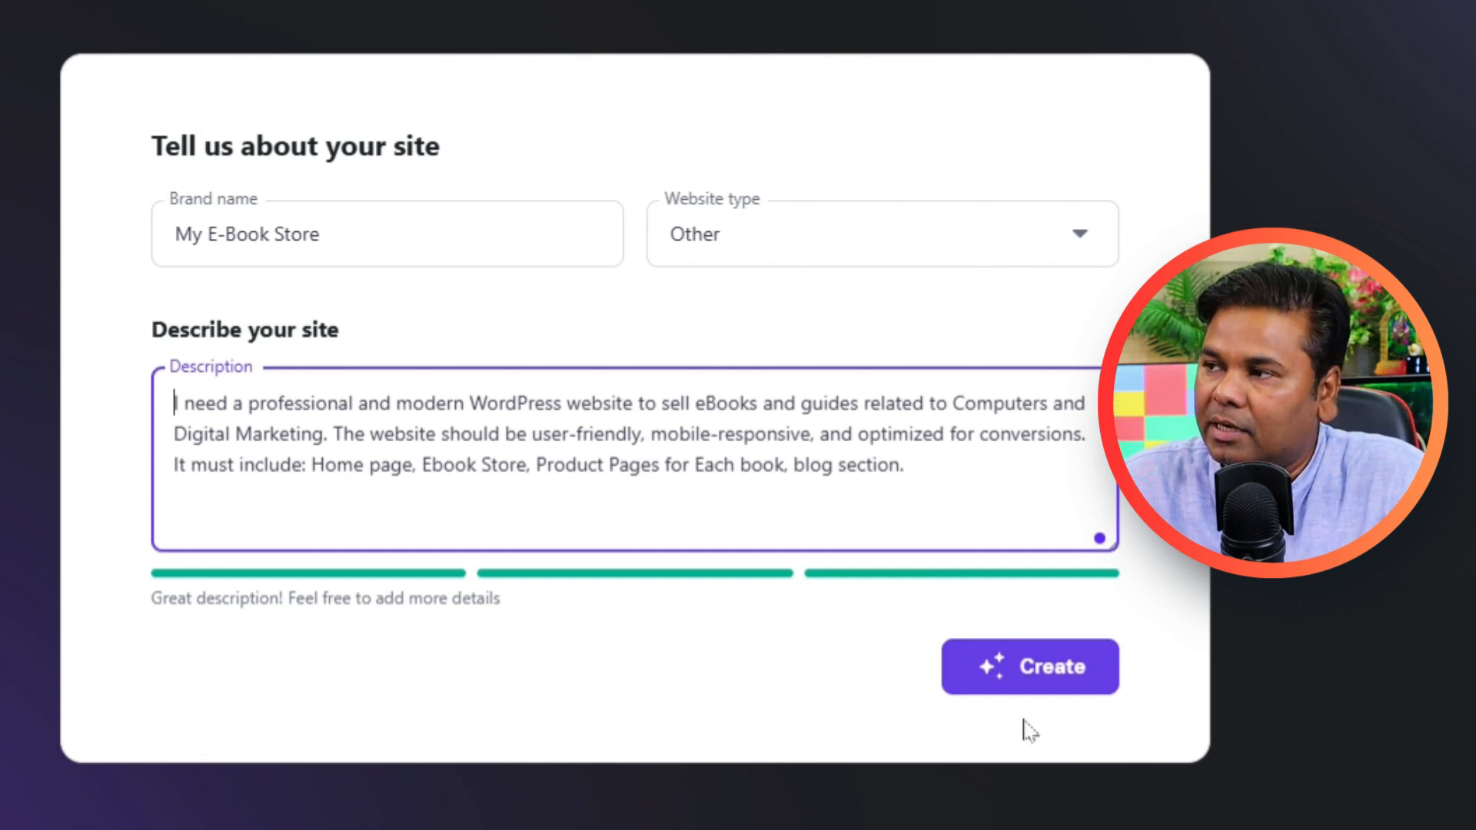
pyautogui.click(1034, 675)
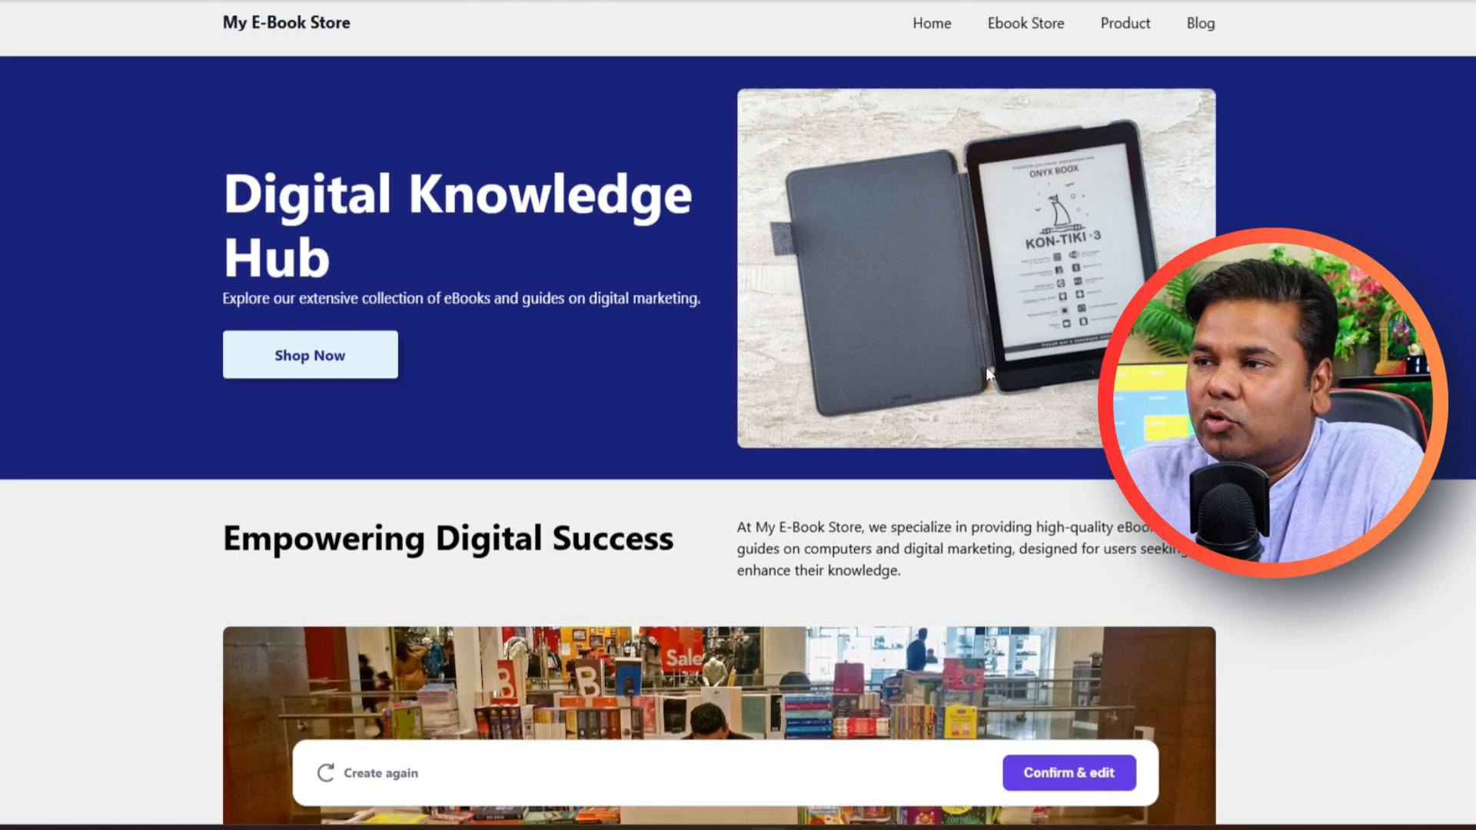
# - Review the generated site's home page and its Ebook Store page from top to bottom
pyautogui.scroll(-5, 986, 367)
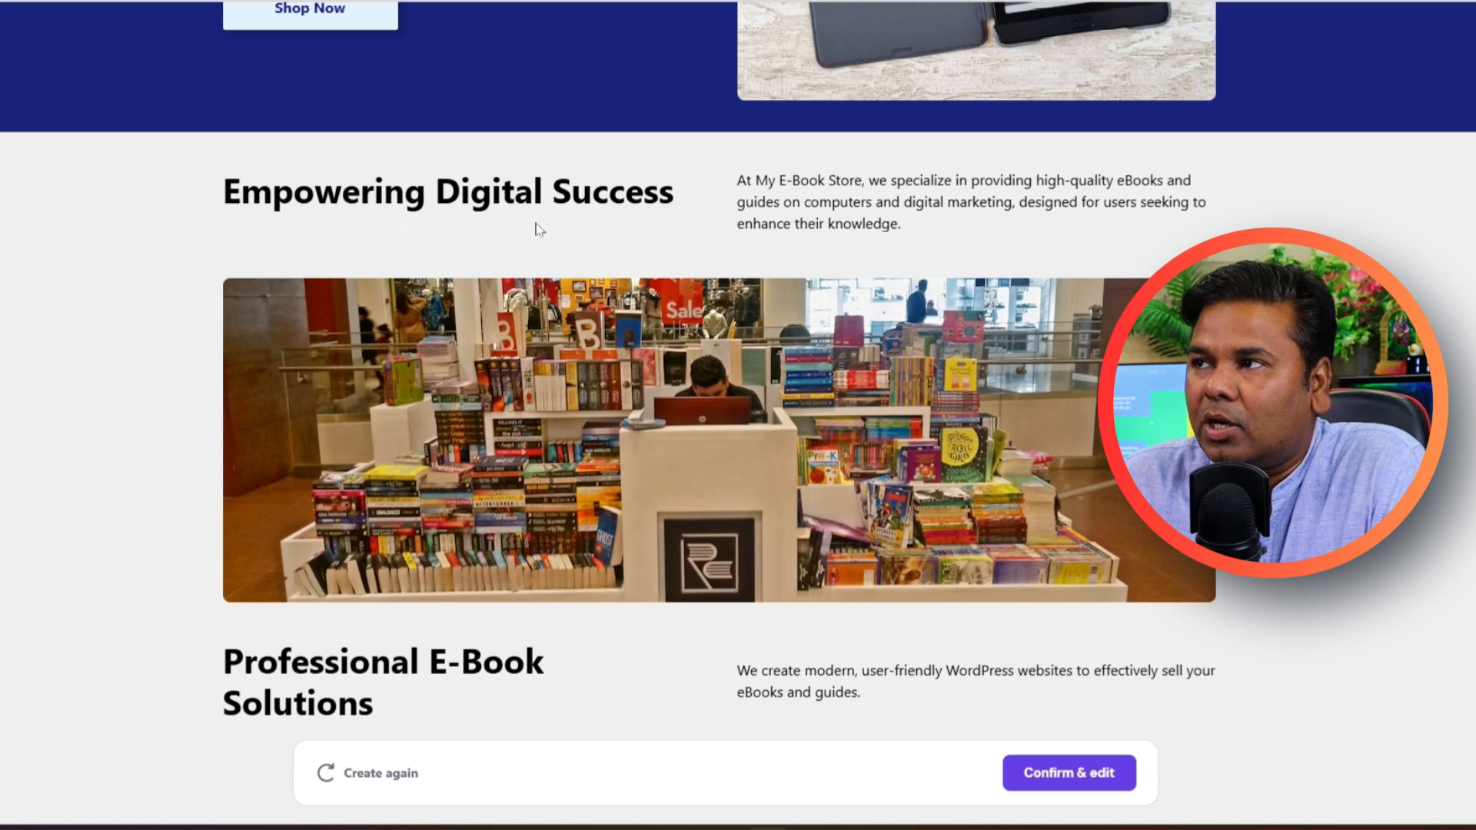
pyautogui.scroll(-10, 720, 369)
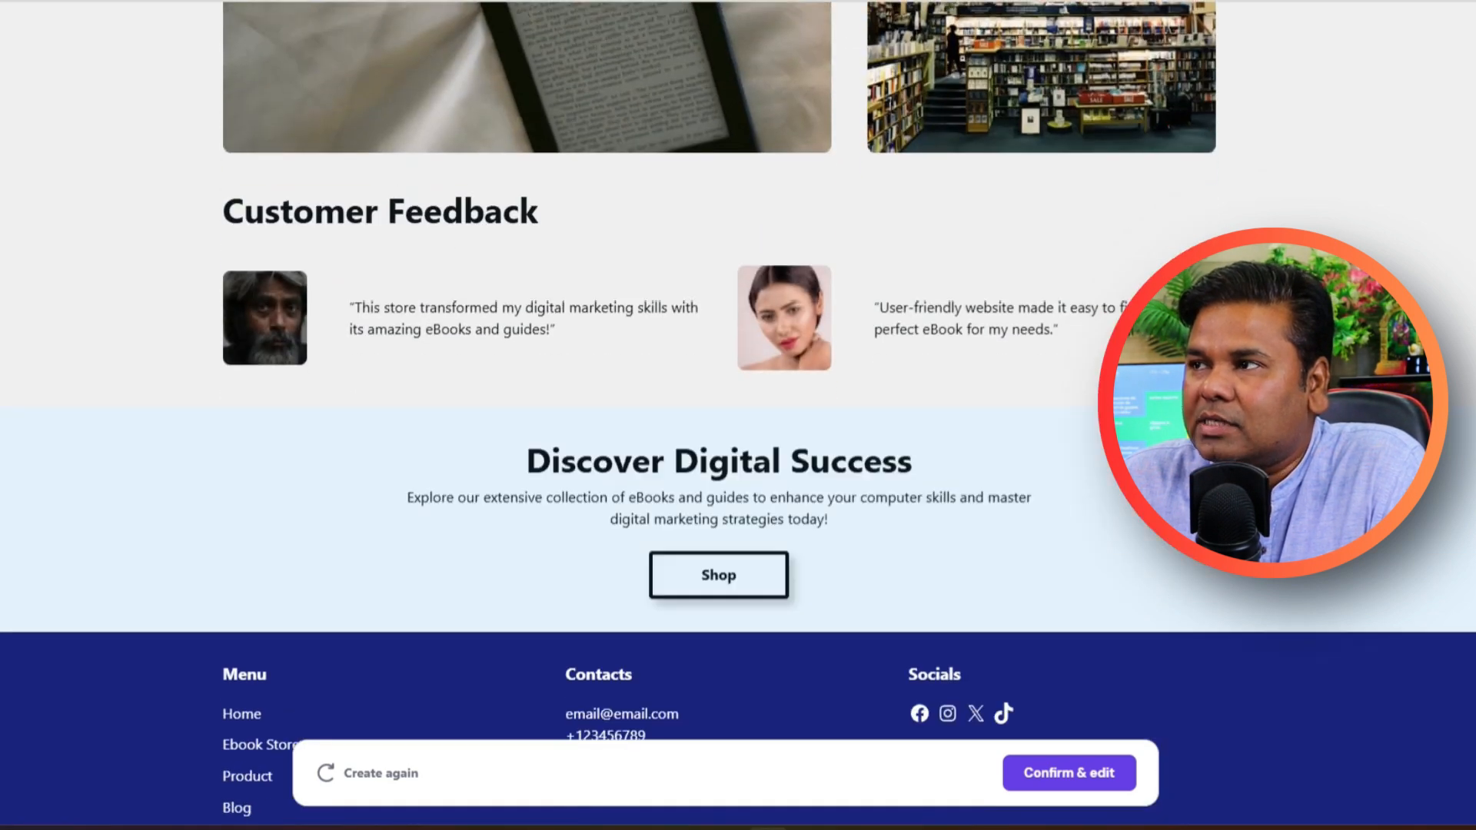
pyautogui.scroll(15, 738, 415)
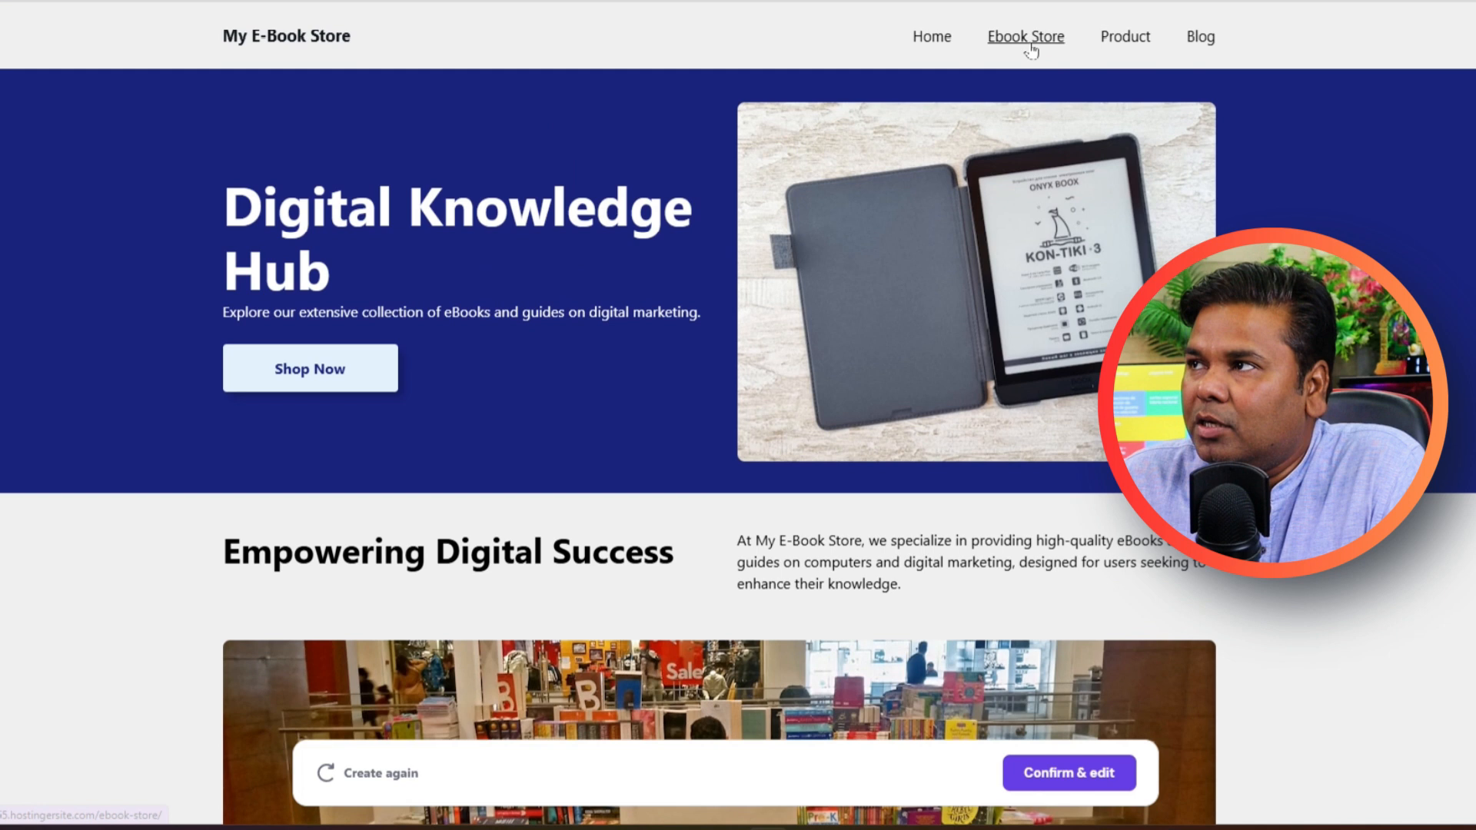
pyautogui.click(1028, 40)
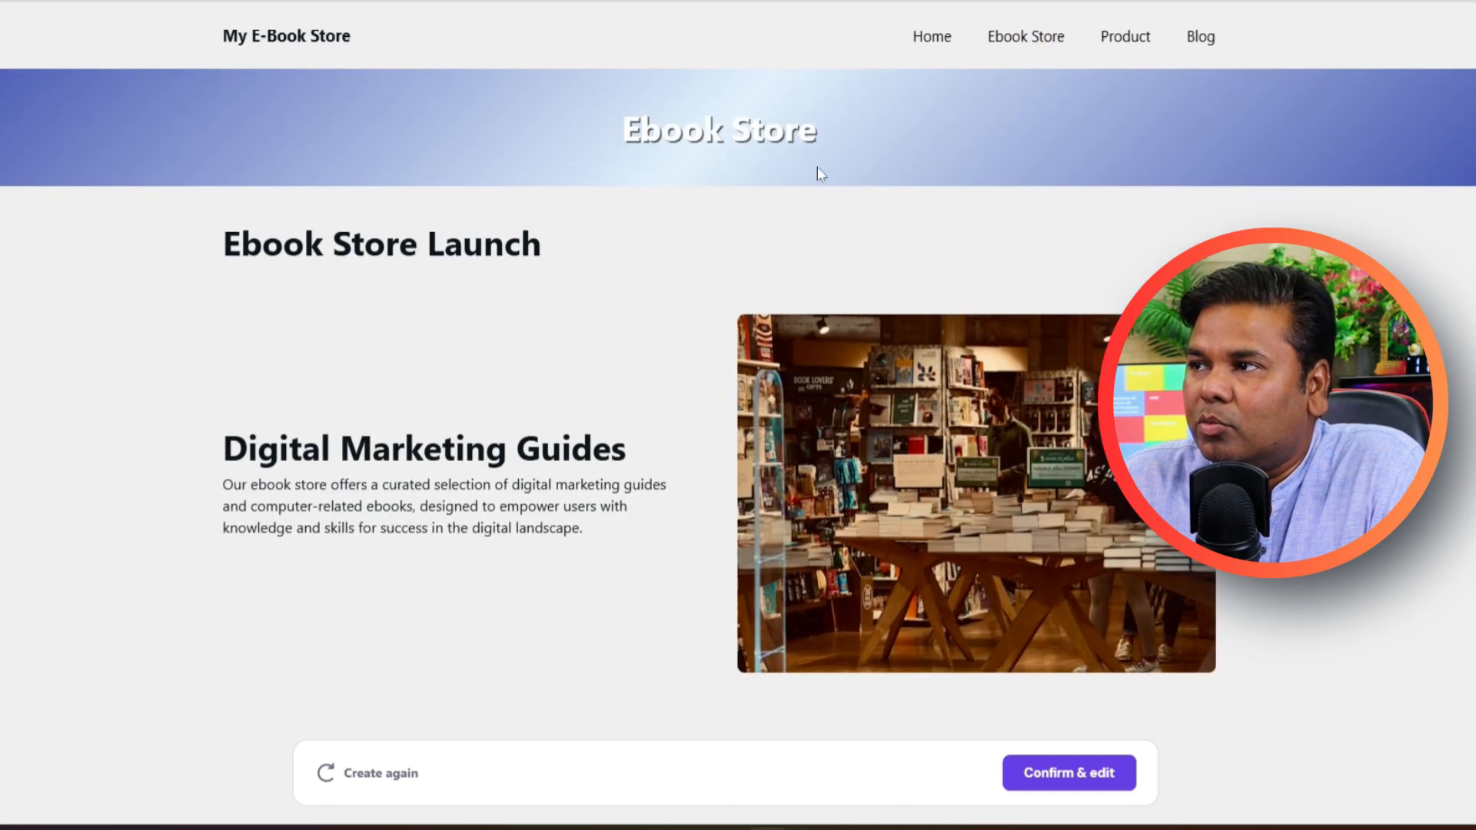
pyautogui.scroll(-8, 676, 431)
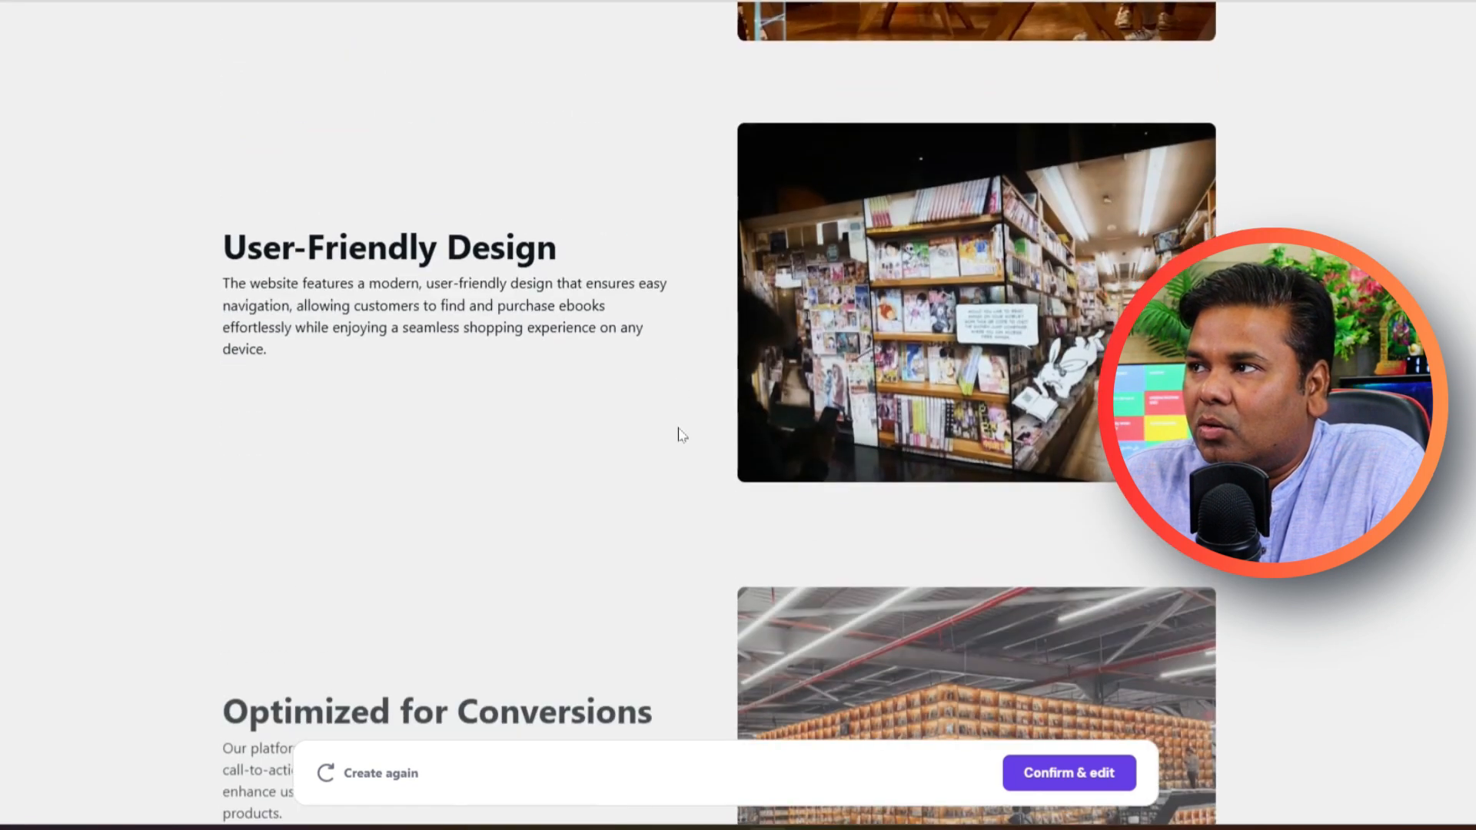
pyautogui.scroll(-5, 679, 435)
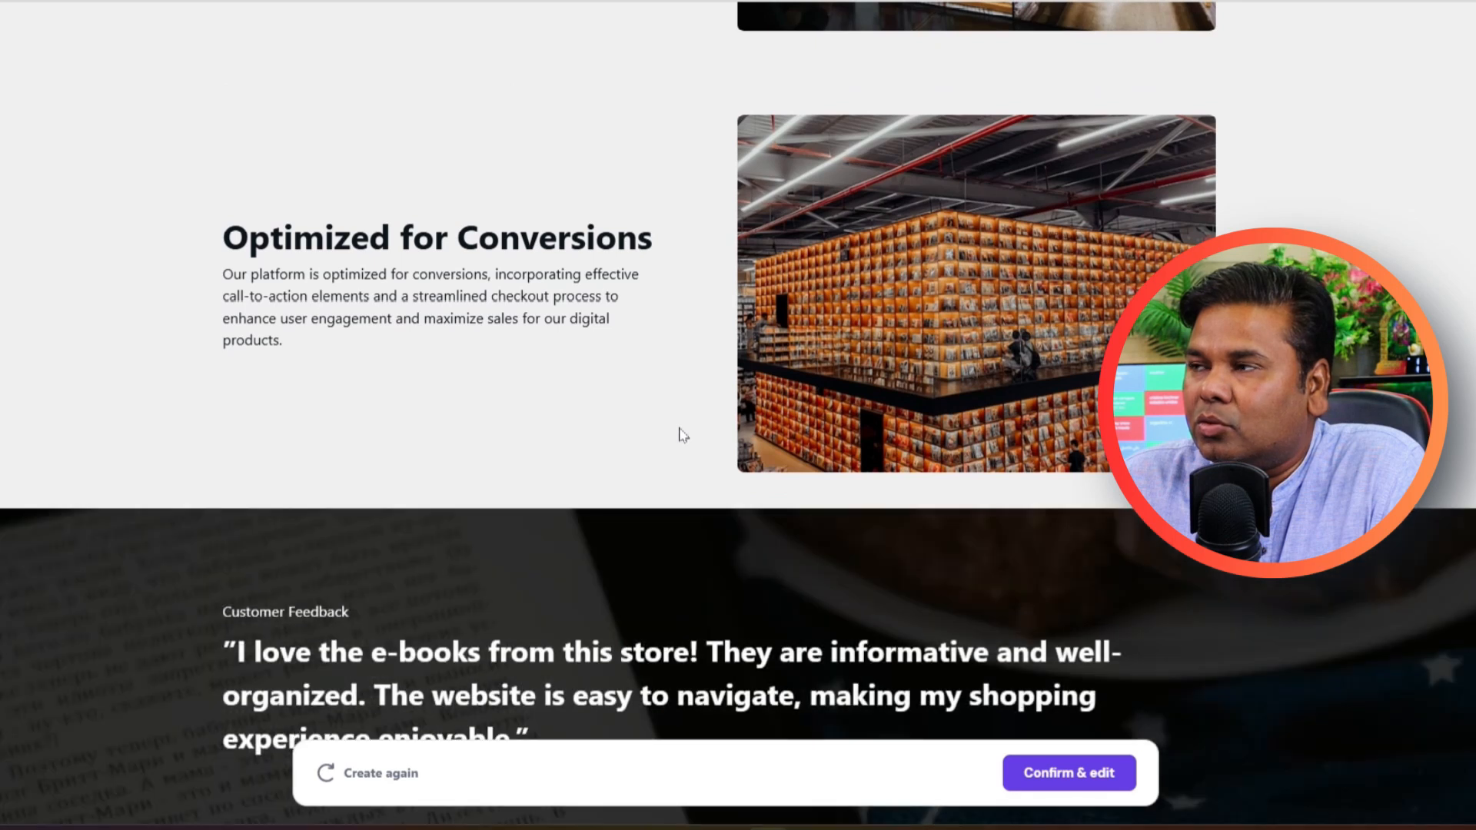
pyautogui.scroll(-4, 680, 429)
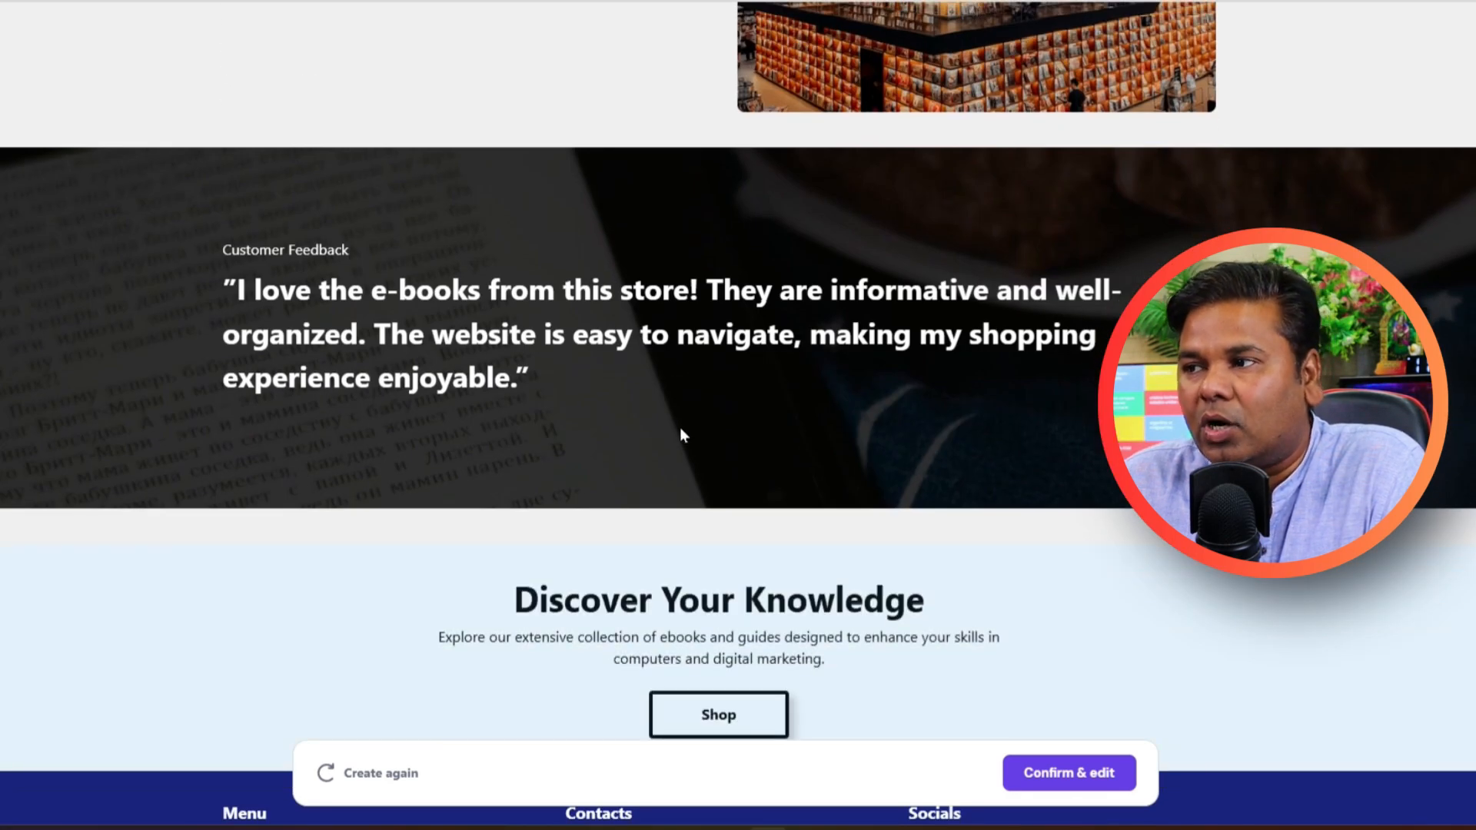
pyautogui.scroll(9, 683, 432)
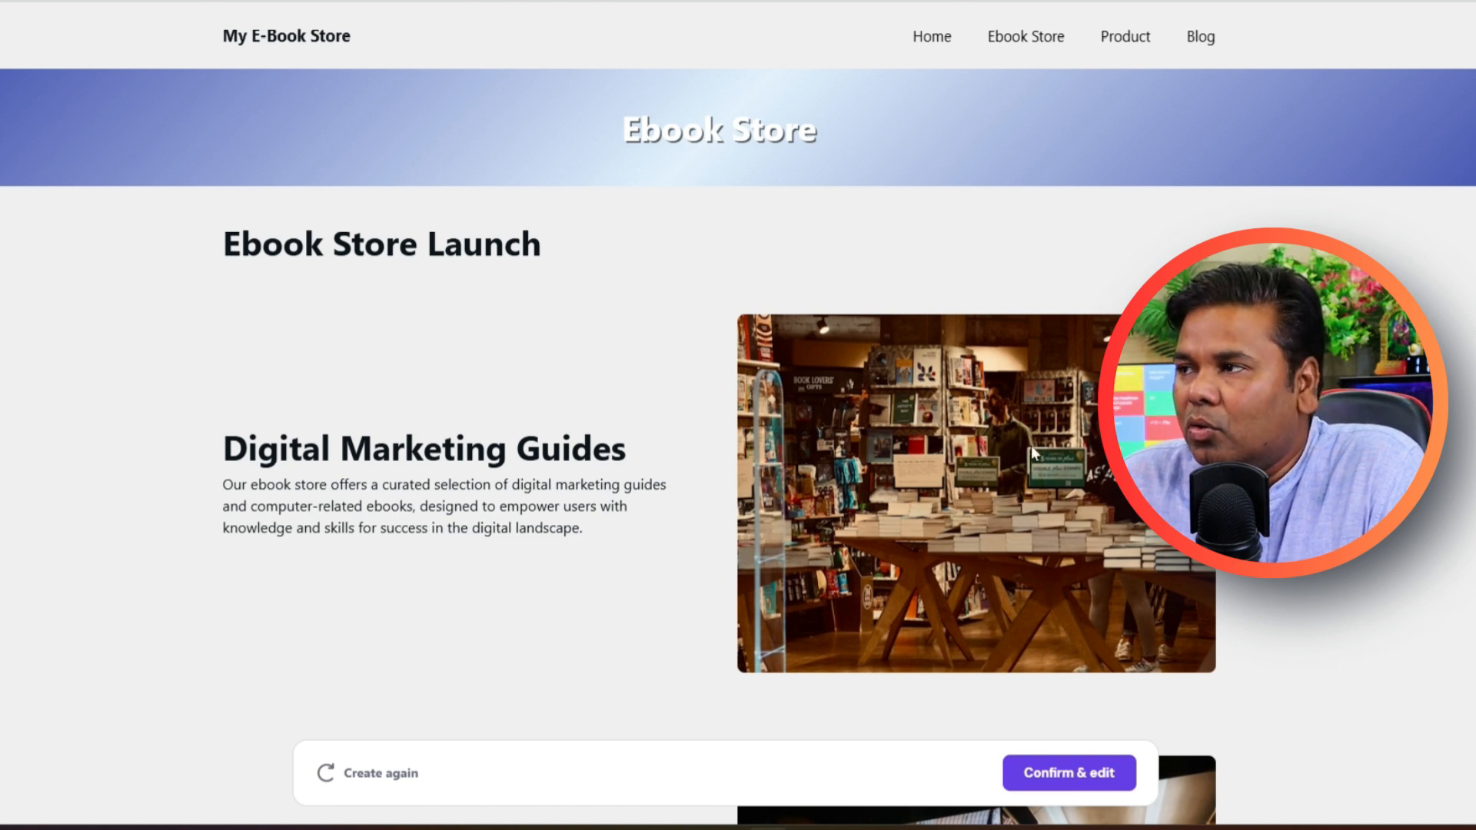
pyautogui.scroll(-7, 998, 476)
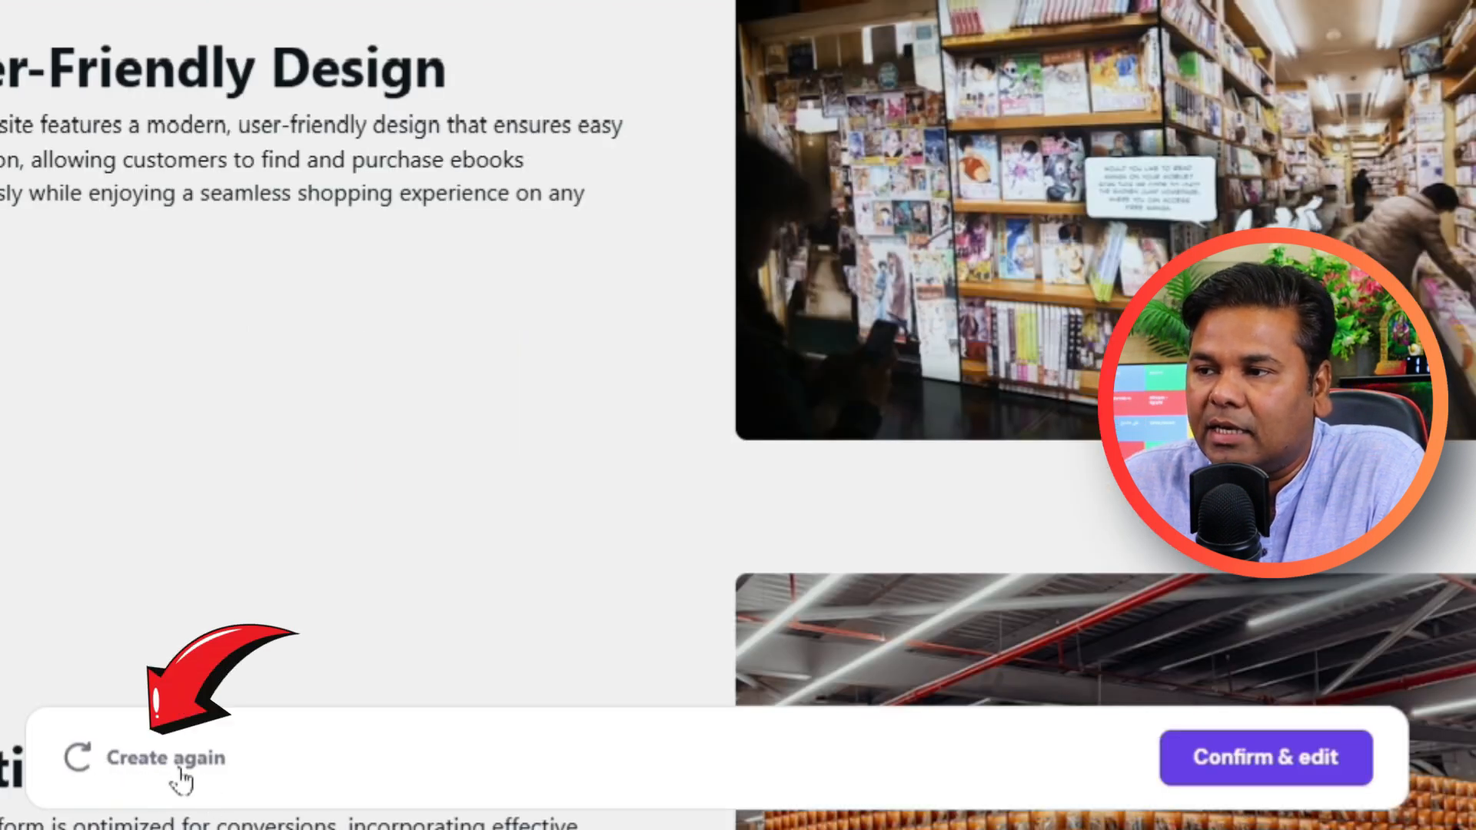
# - Choose to create the site again and add "online" after "eBooks" in the site description
pyautogui.click(181, 776)
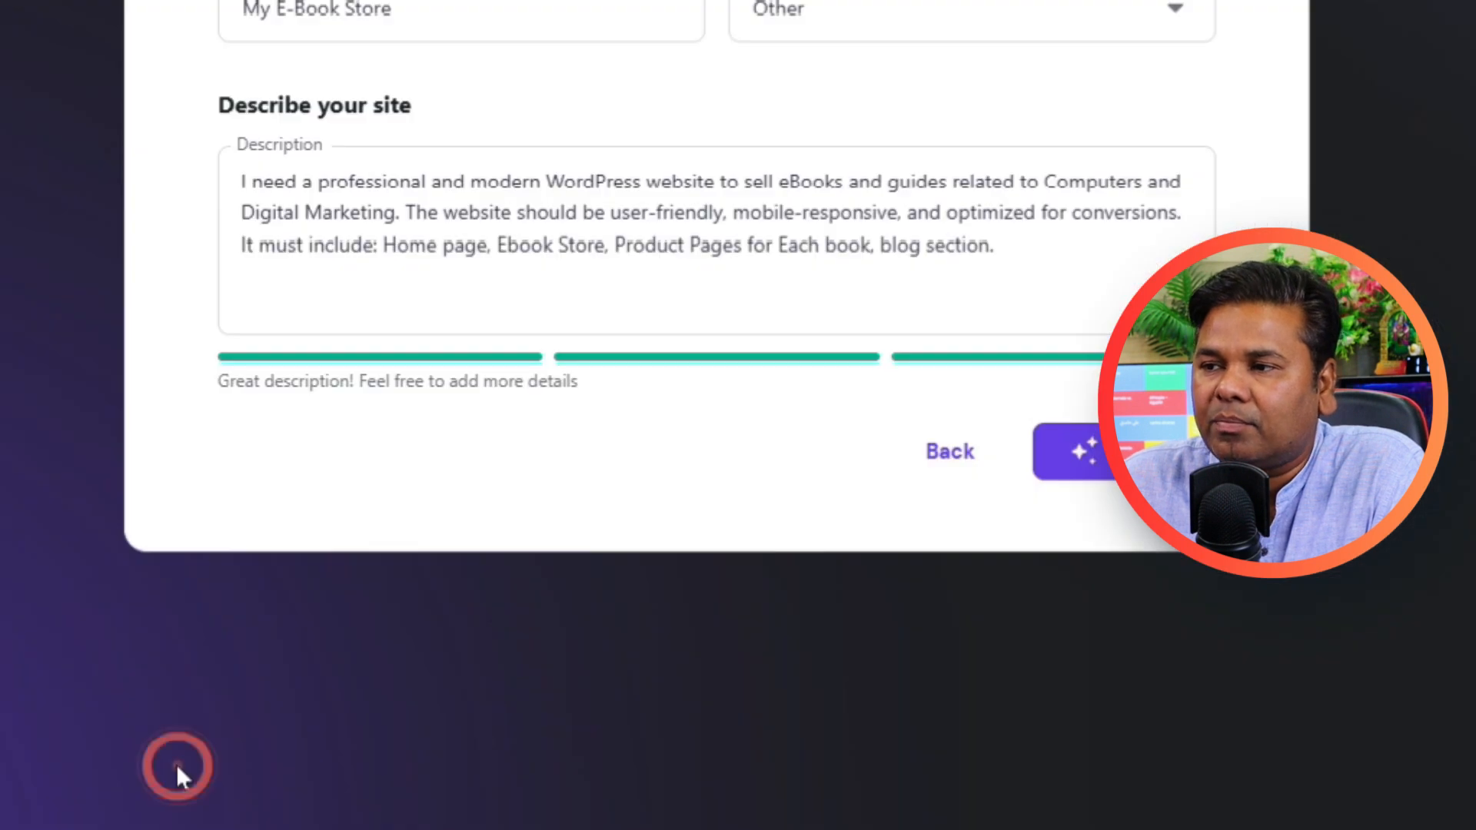
pyautogui.click(758, 398)
pyautogui.write('onli')
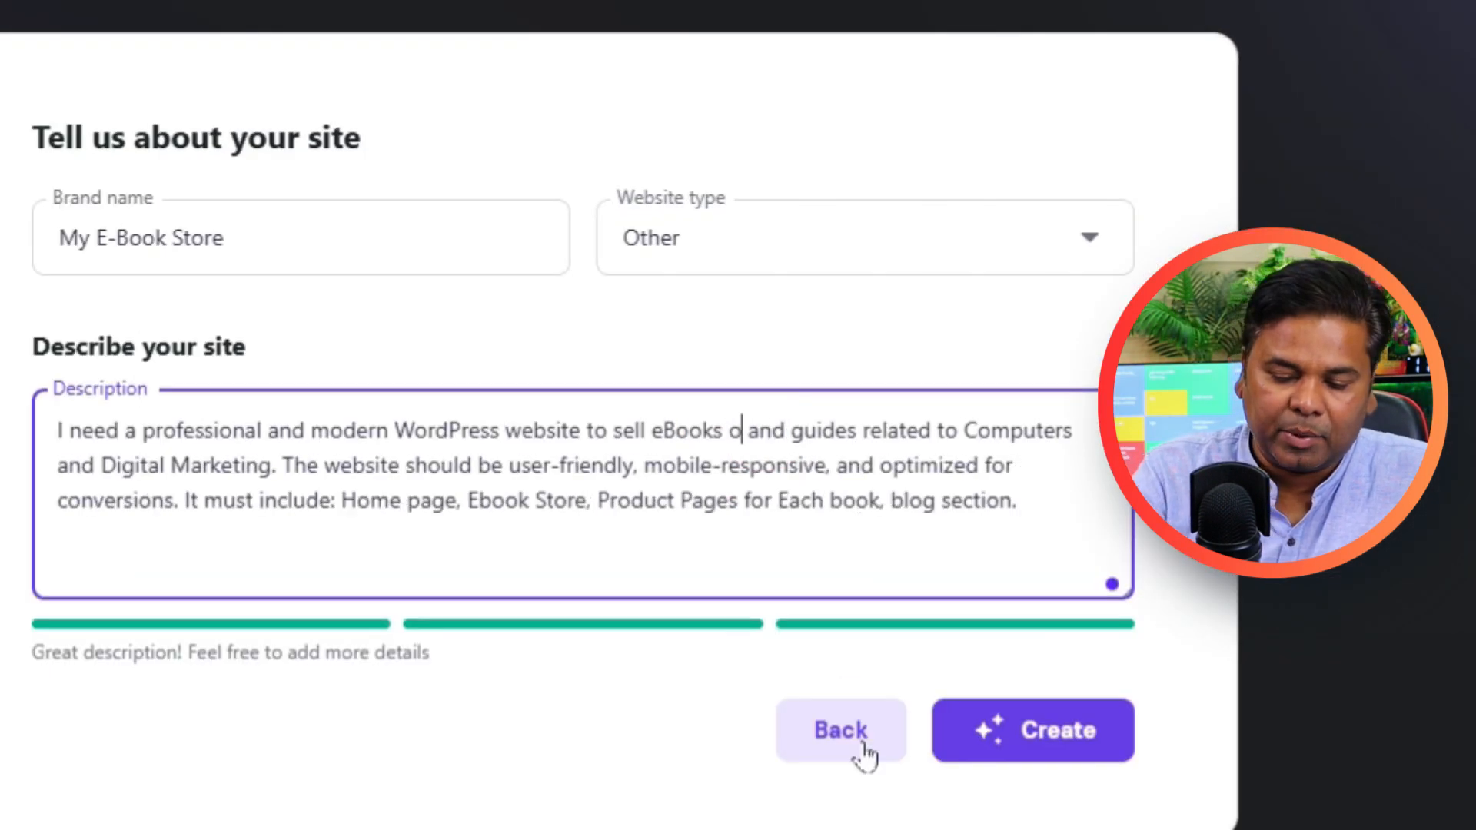
pyautogui.write('ne')
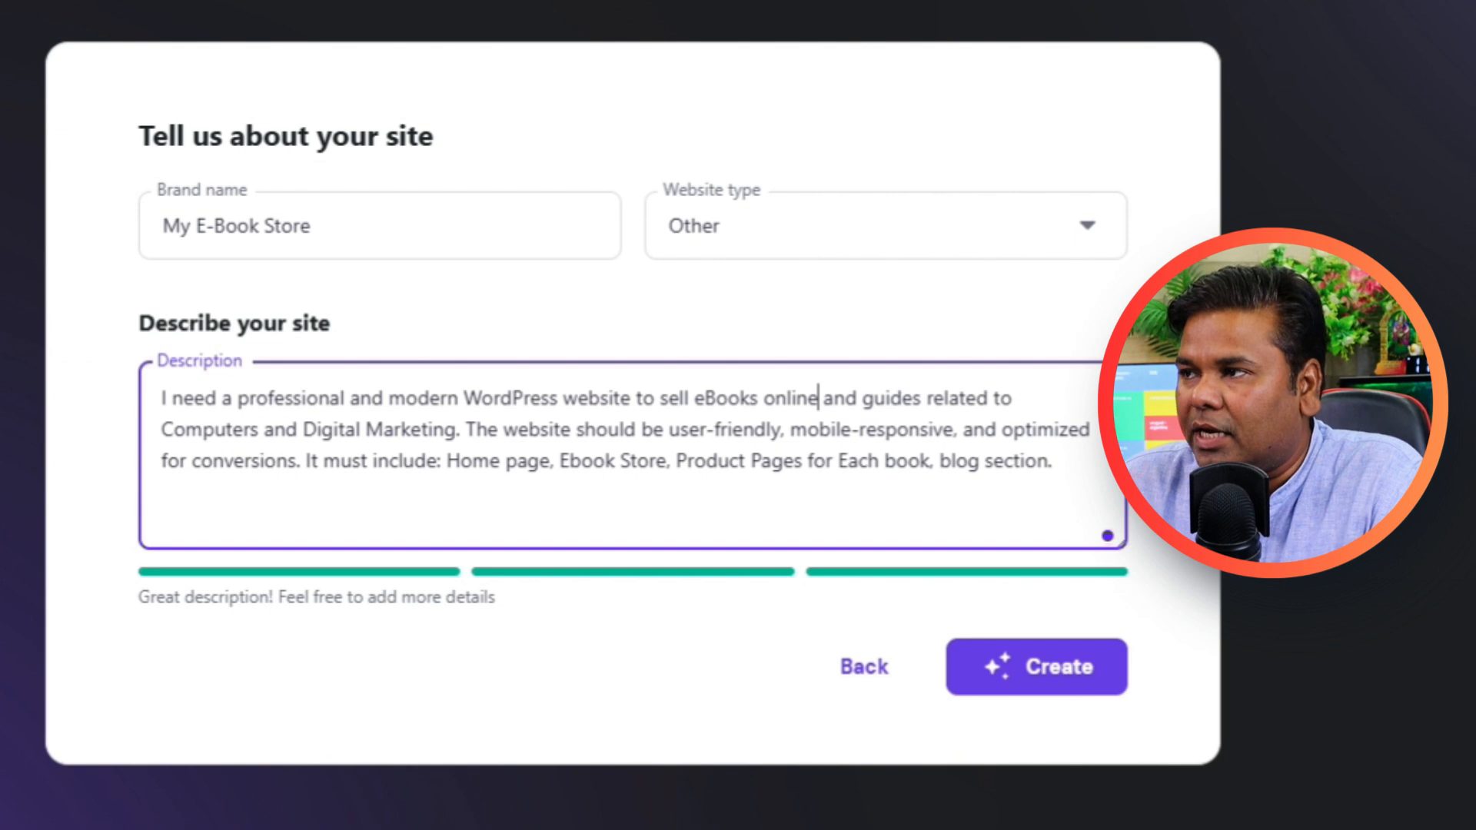
pyautogui.click(1069, 458)
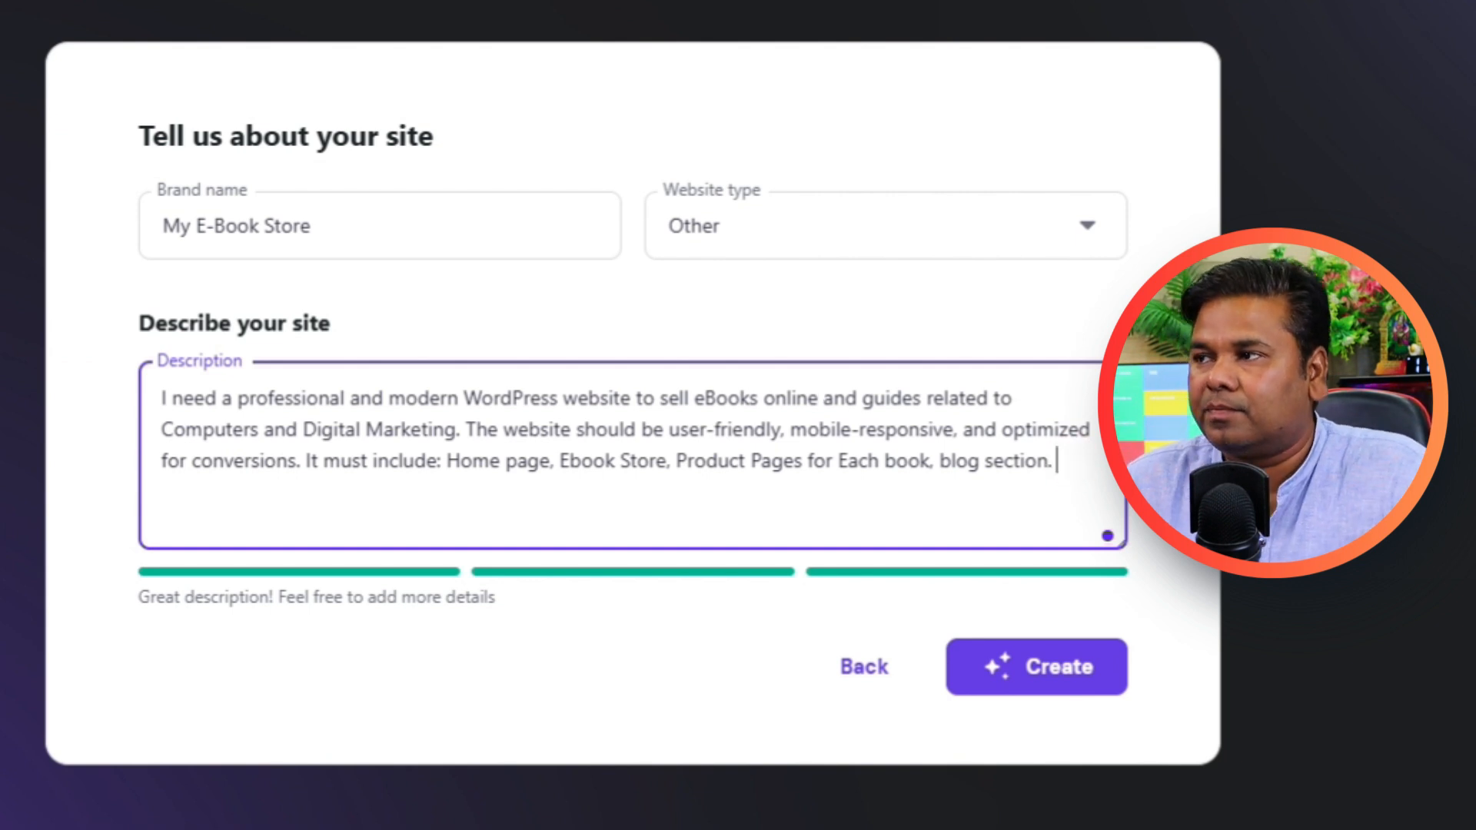
pyautogui.press('BackSpace')
pyautogui.press('BackSpace')
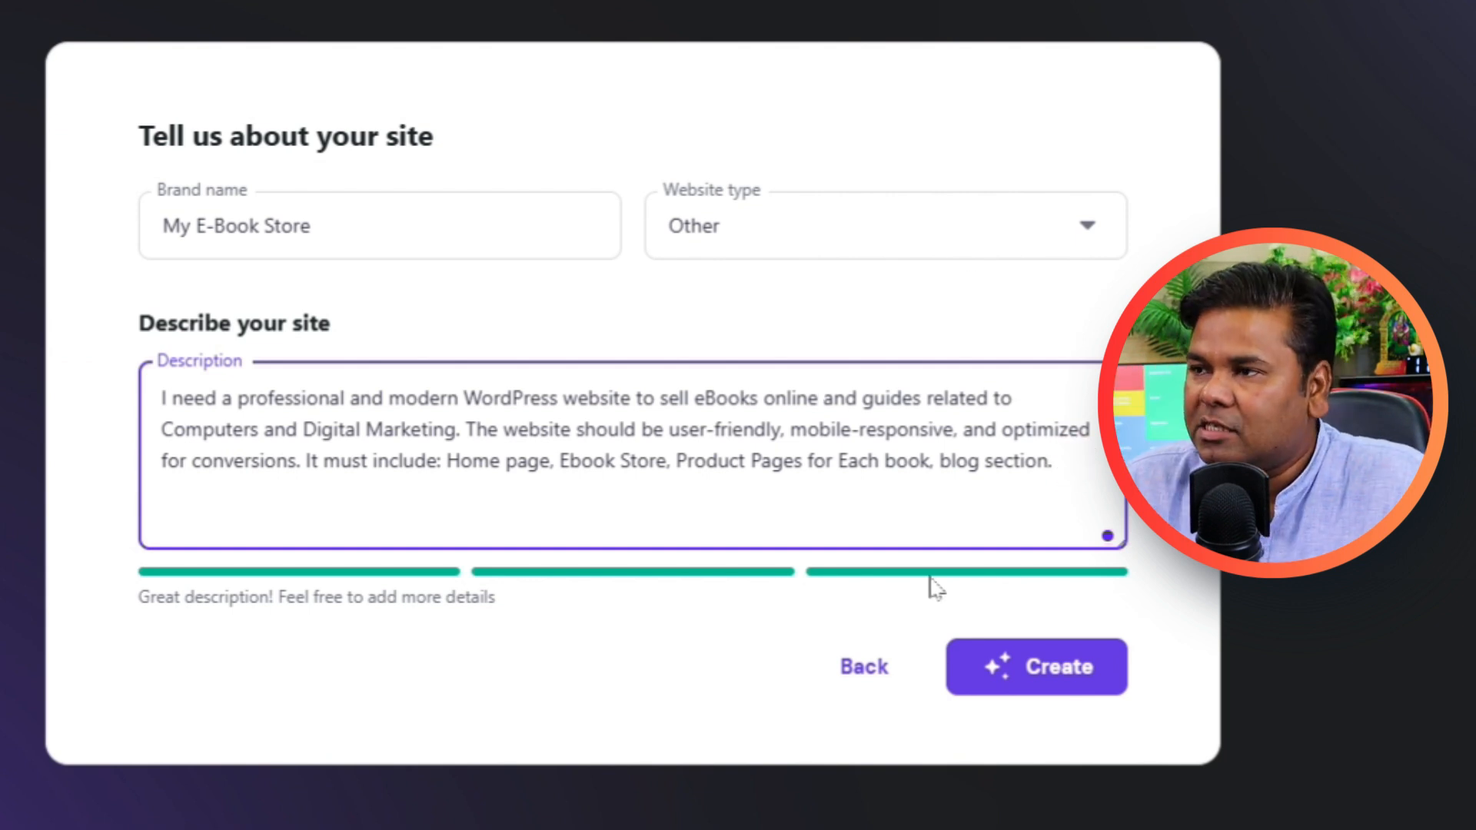
# - Insert "PDF" before "eBooks" in the description and regenerate the site, agreeing to delete the previously generated content
pyautogui.click(1083, 669)
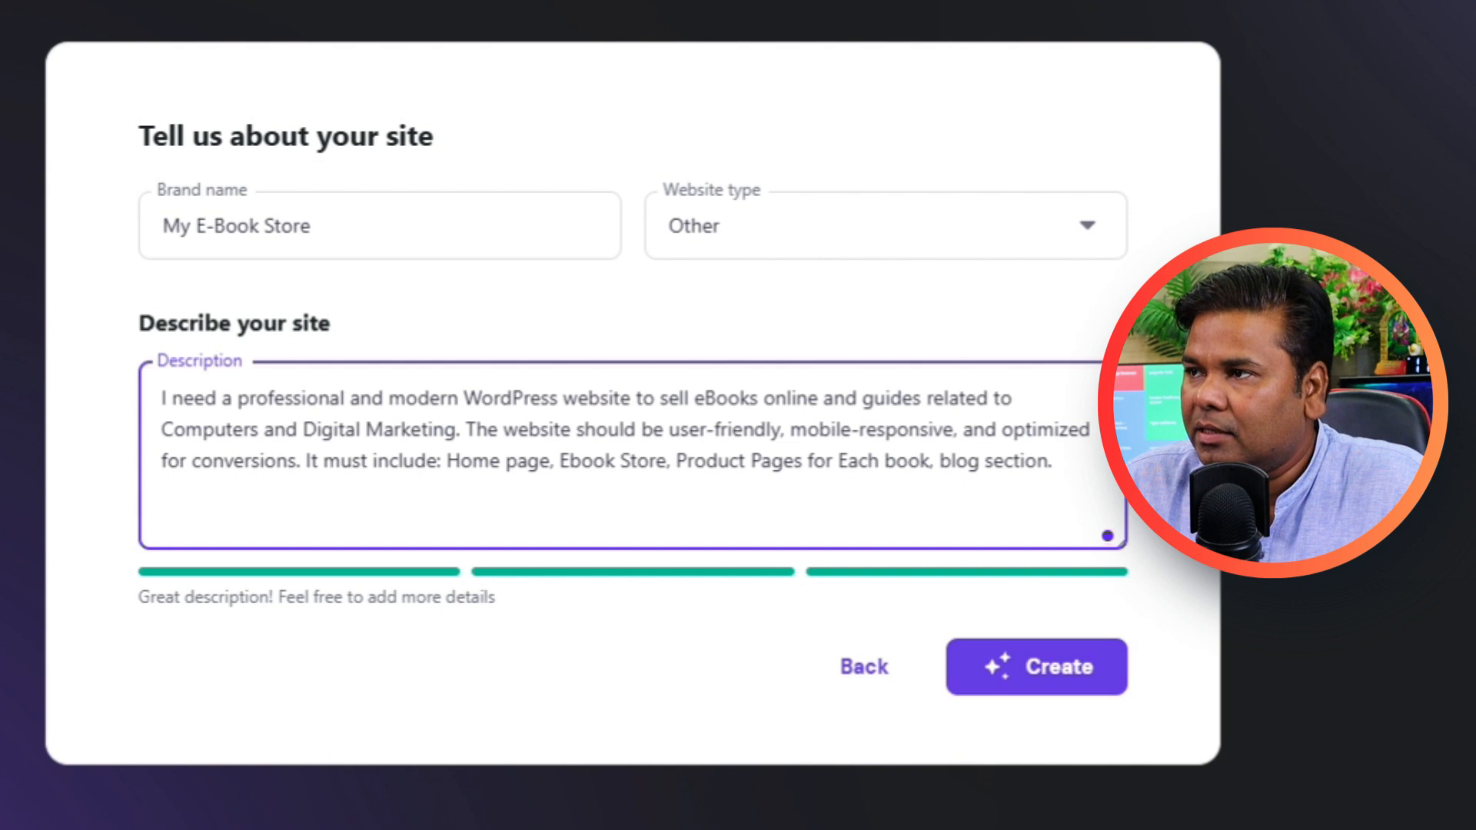
pyautogui.click(697, 397)
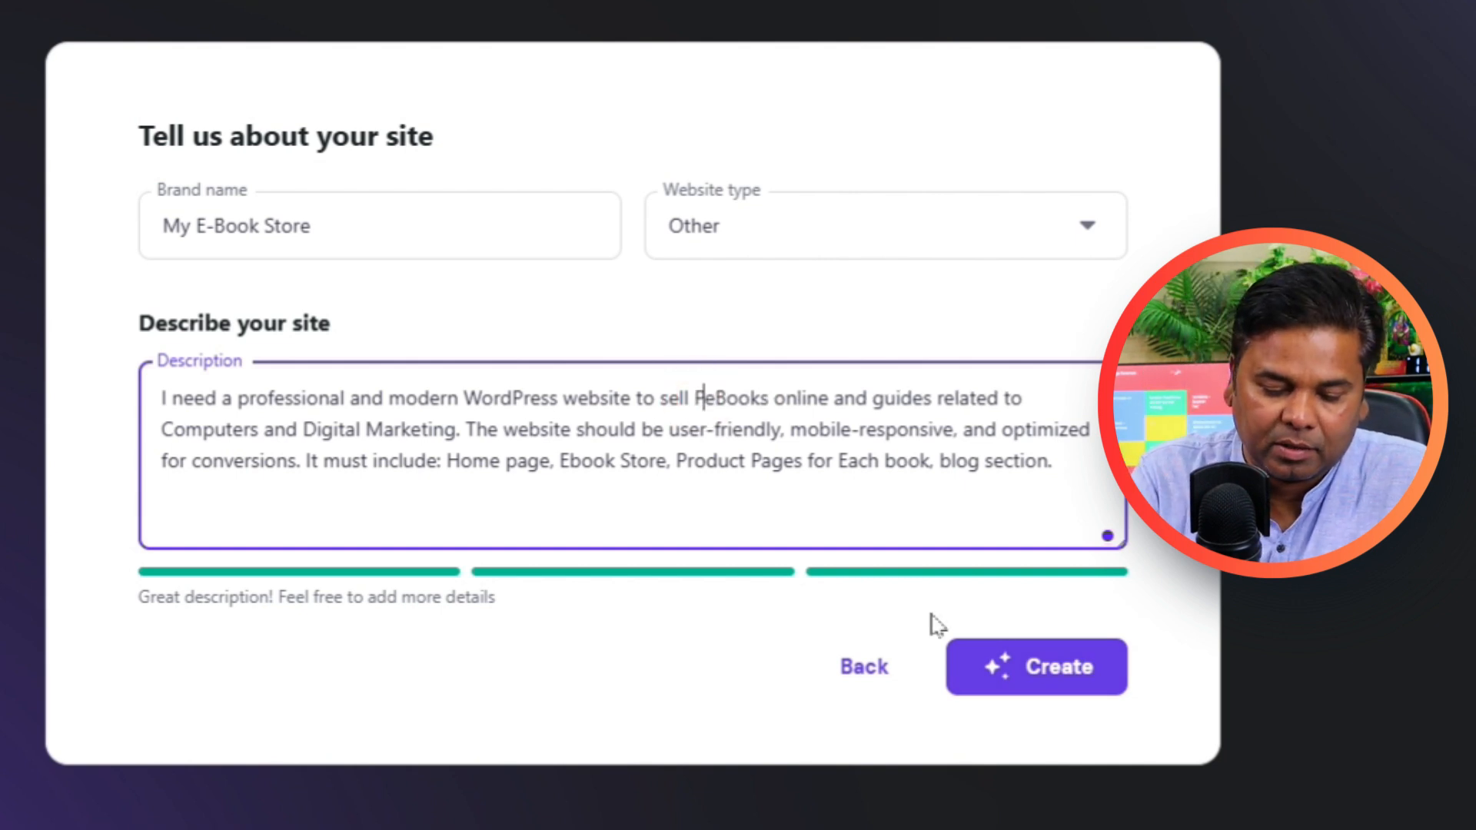
pyautogui.write('PDF')
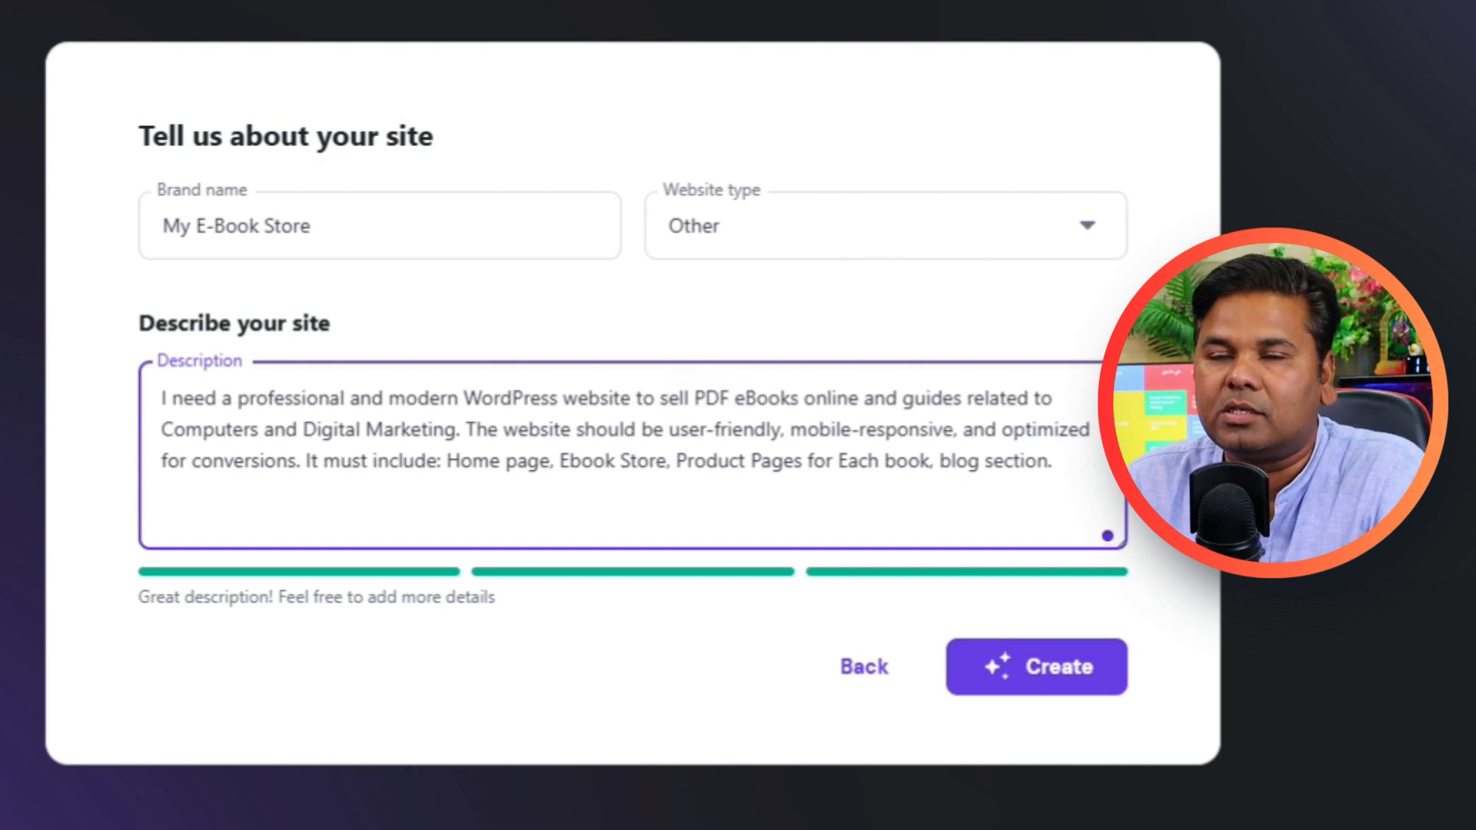
pyautogui.click(1015, 666)
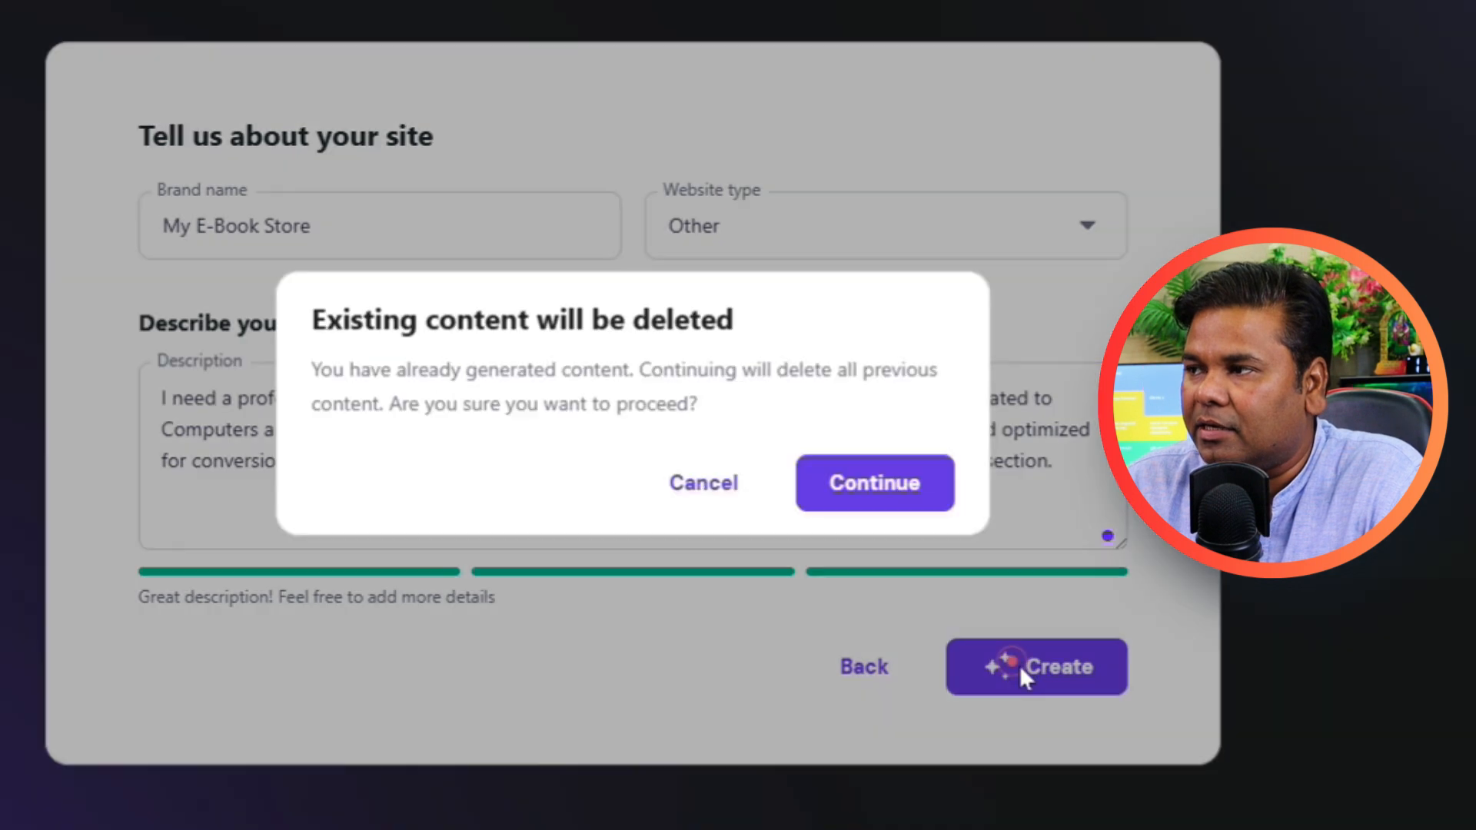
pyautogui.click(879, 481)
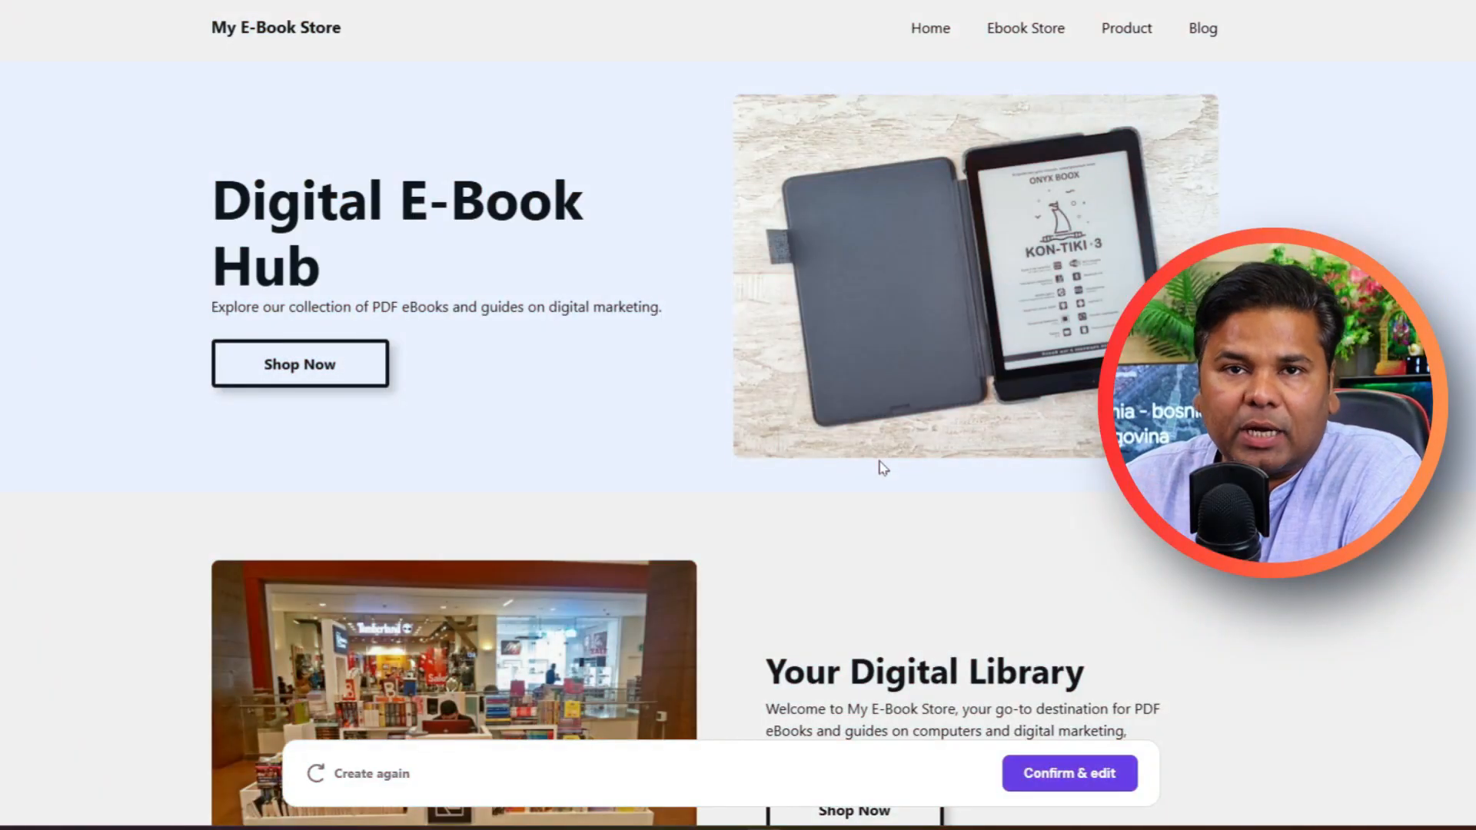
# - Review the regenerated home page, including its sales solutions, customer feedback and footer sections
pyautogui.scroll(-6, 882, 468)
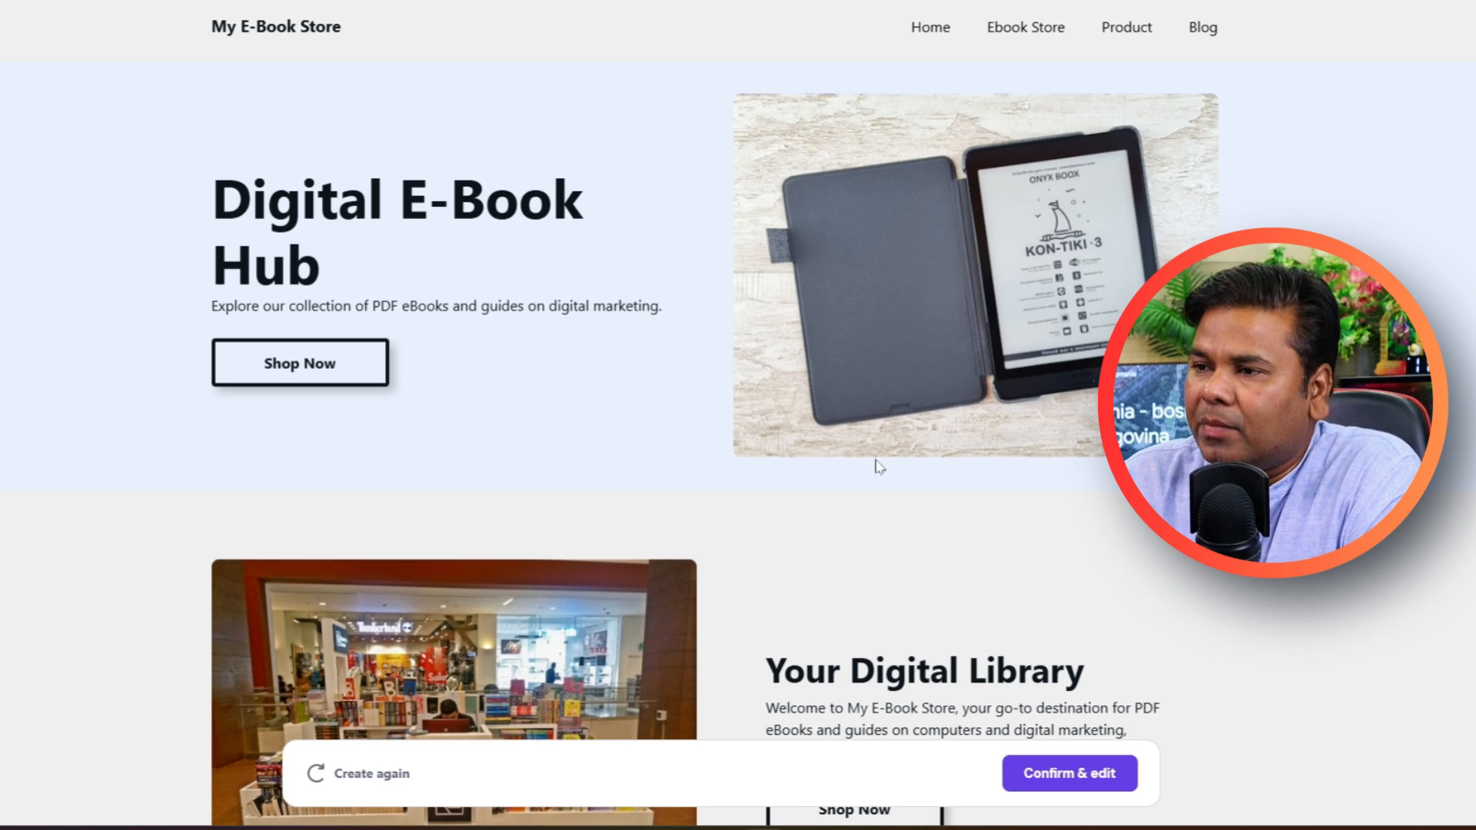
pyautogui.scroll(-6, 883, 468)
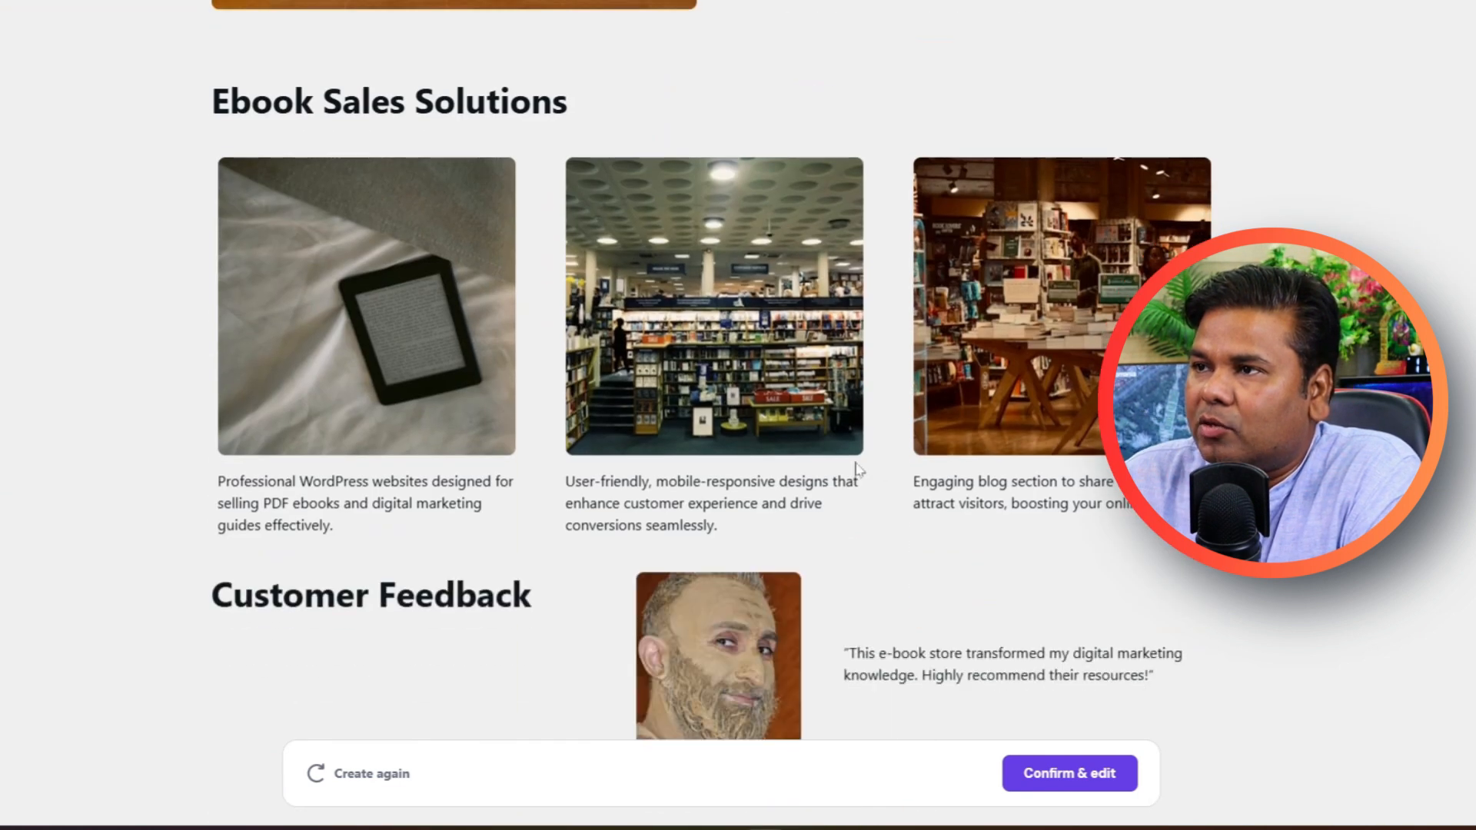
pyautogui.scroll(-7, 293, 457)
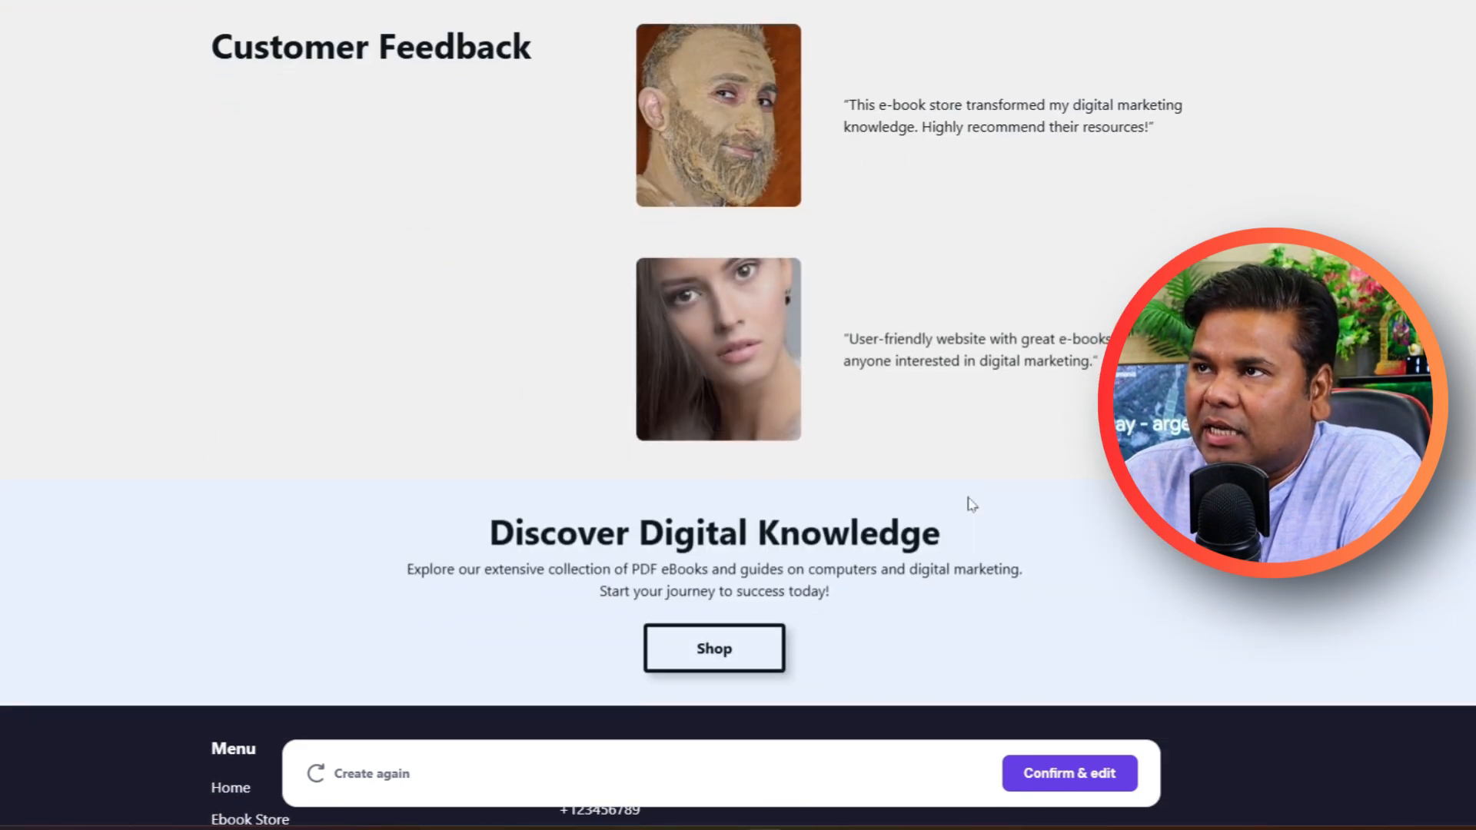
pyautogui.scroll(-3, 1126, 176)
pyautogui.scroll(14, 1122, 275)
pyautogui.scroll(6, 1121, 275)
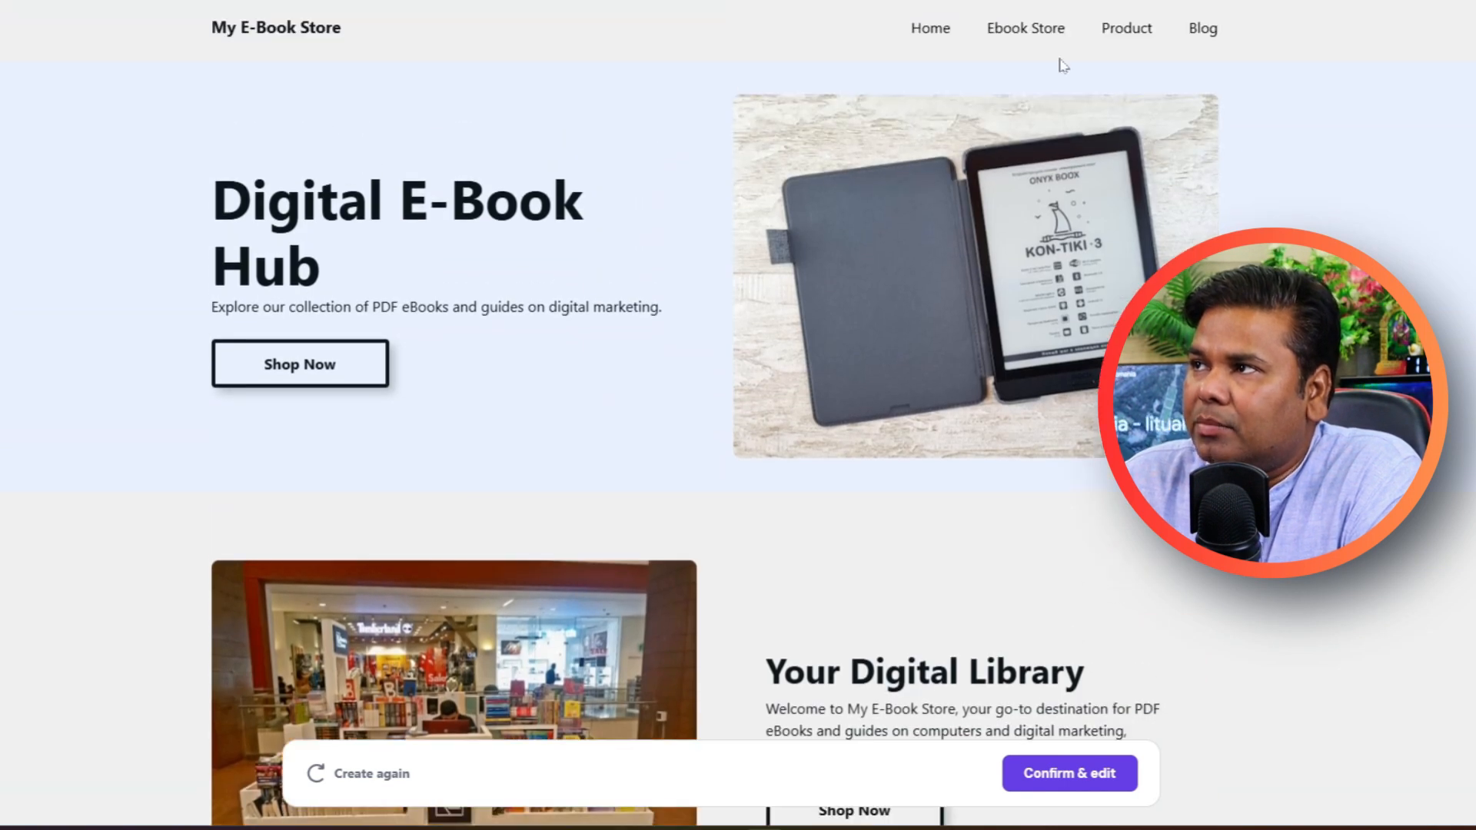
# - Open the regenerated site's Ebook Store page and look through all of its sections
pyautogui.click(1047, 35)
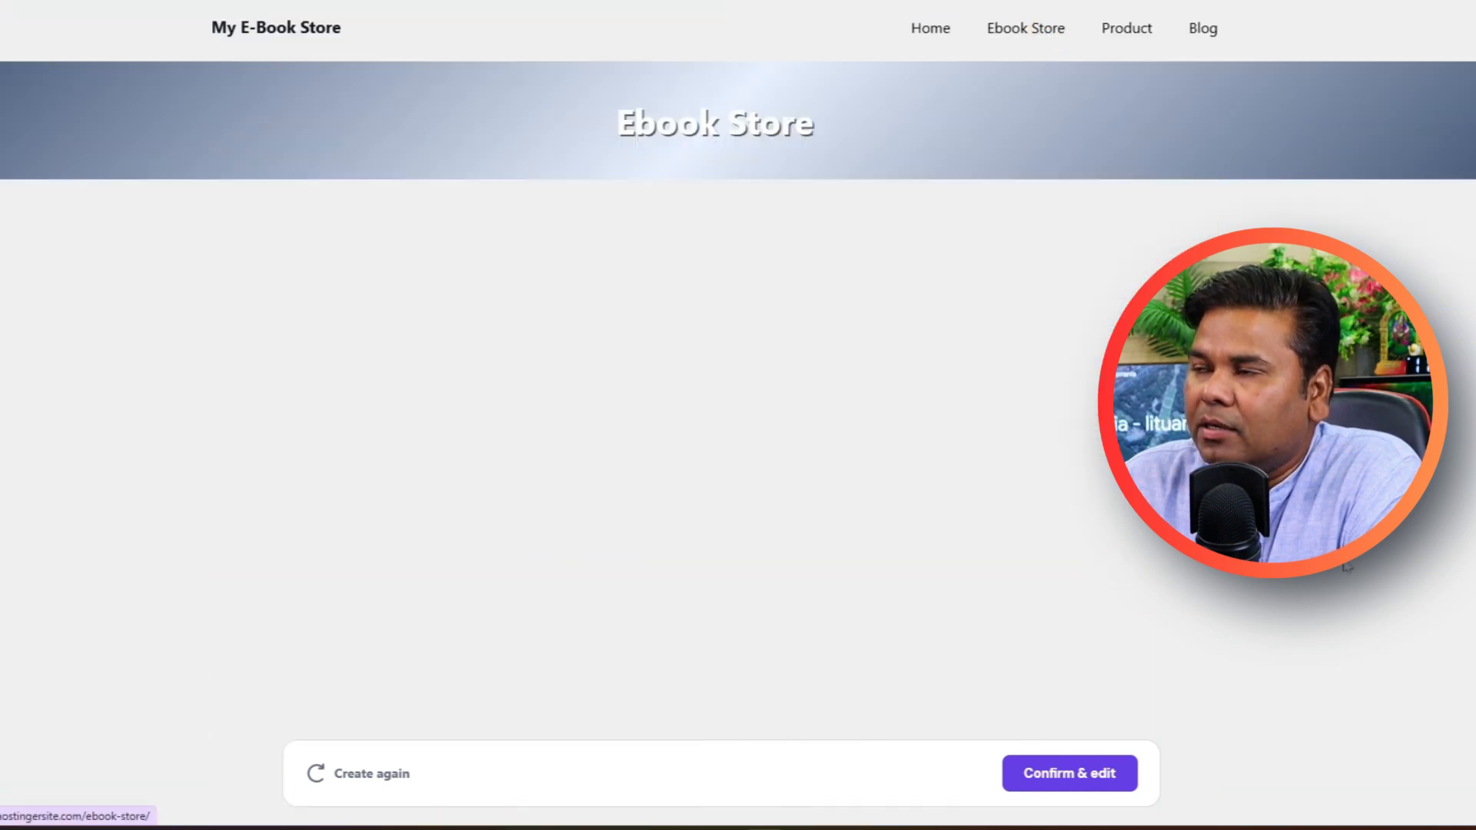
pyautogui.scroll(-1, 1347, 566)
pyautogui.scroll(-5, 972, 450)
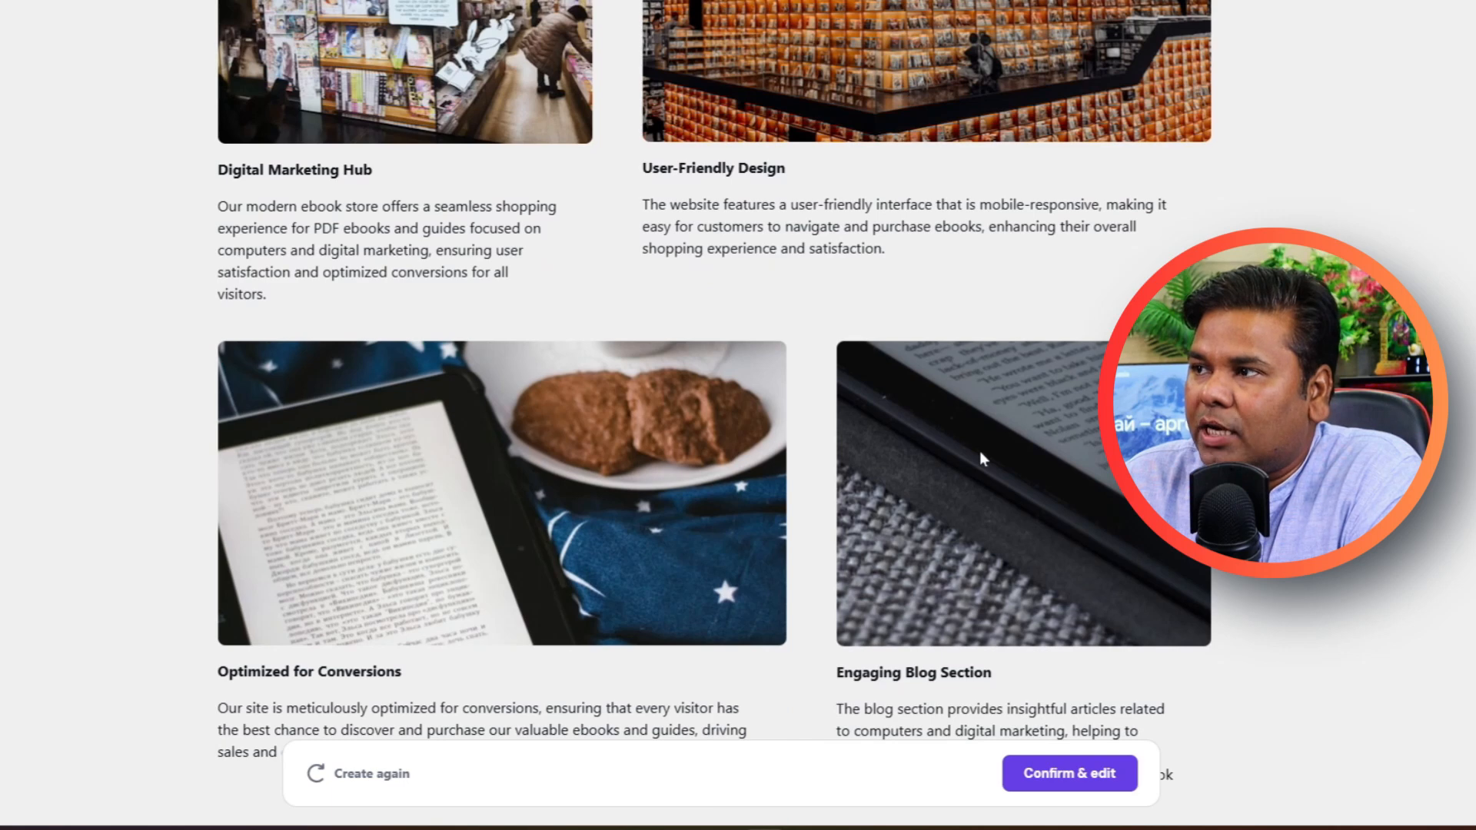
pyautogui.scroll(-7, 979, 451)
pyautogui.scroll(13, 982, 430)
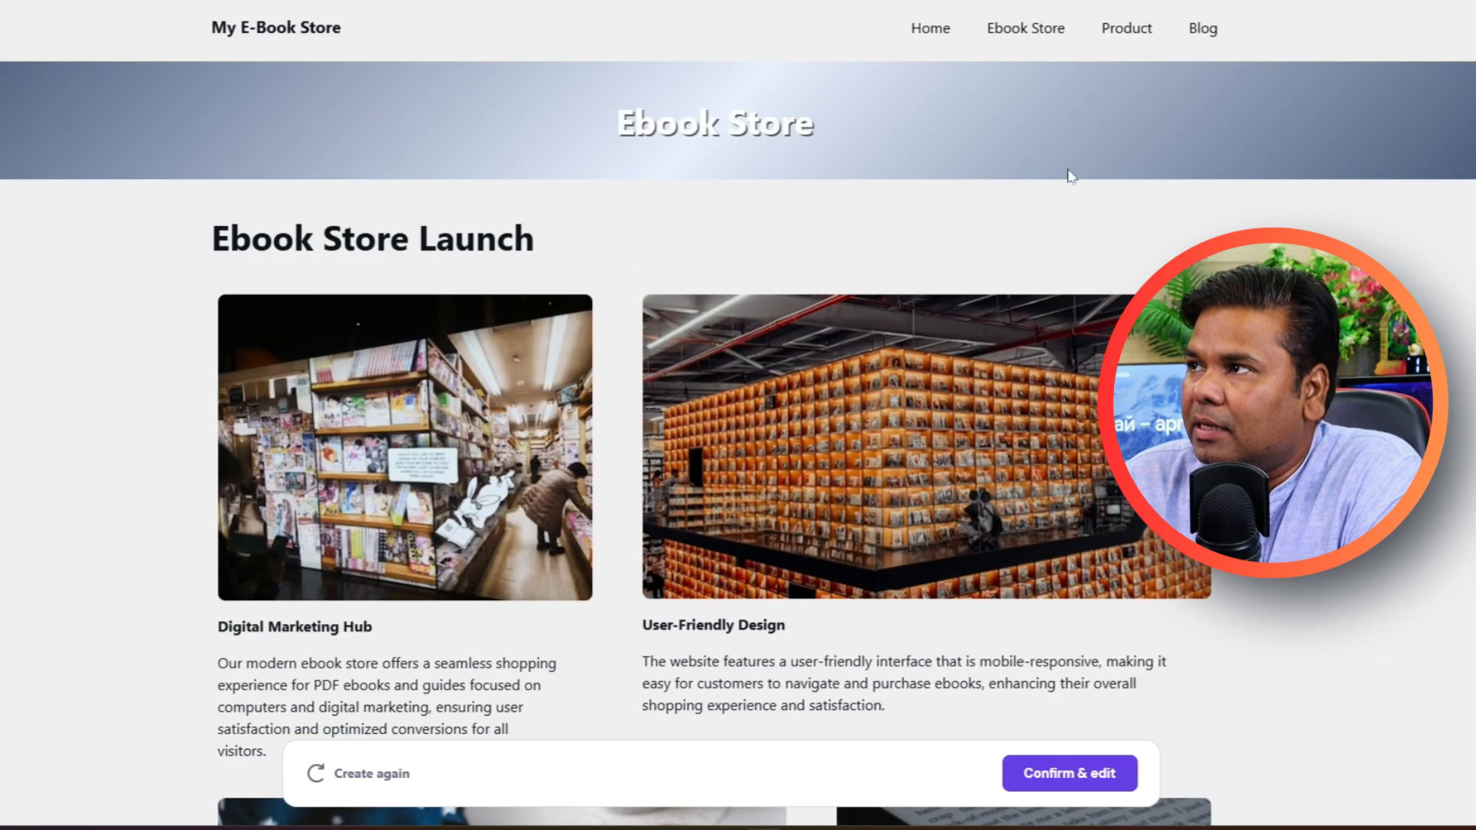
# - Check the Product page and the Blog page of the regenerated site, including the contact form
pyautogui.click(1126, 29)
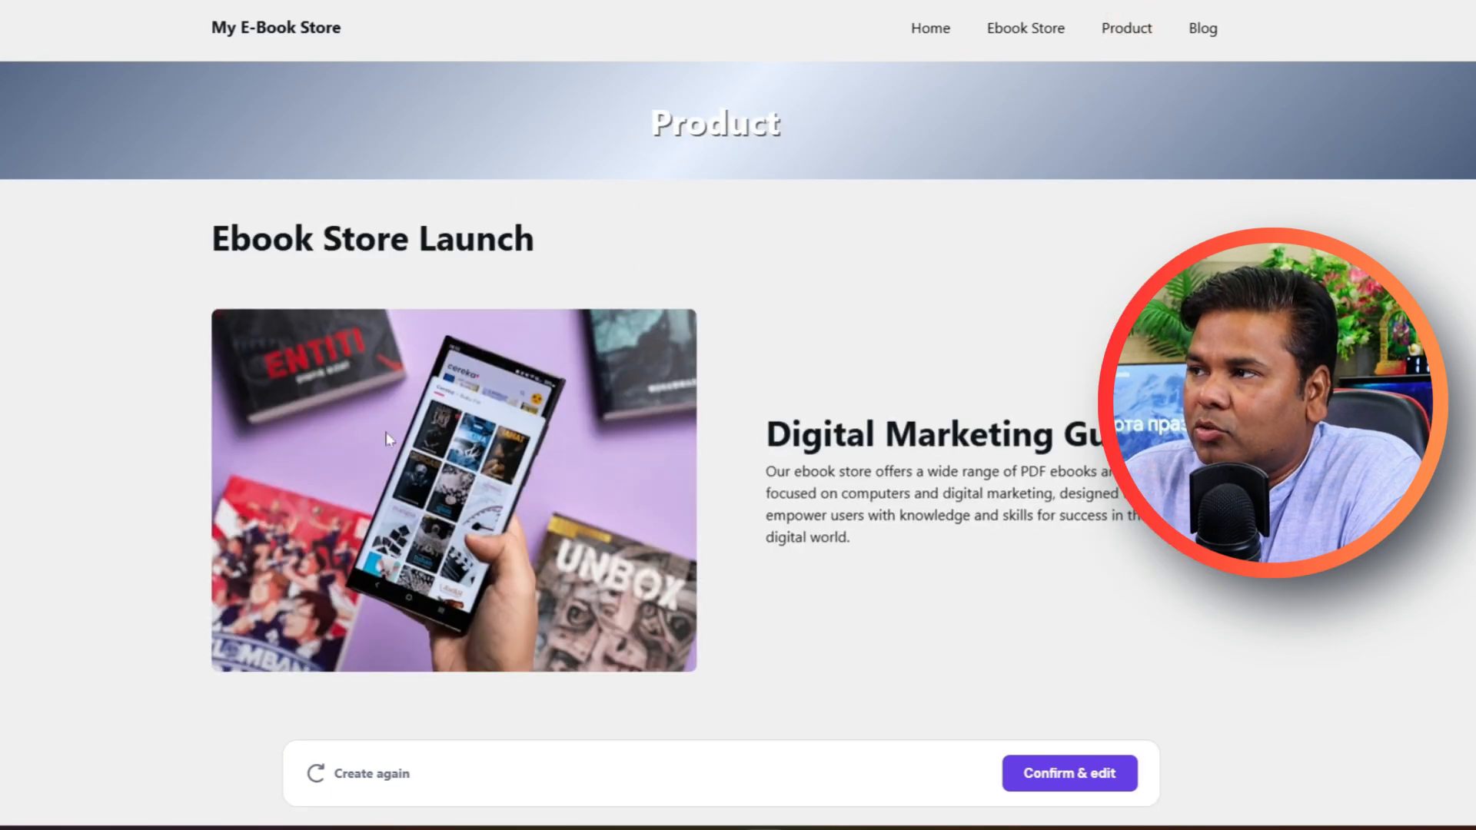
pyautogui.scroll(-5, 1210, 94)
pyautogui.scroll(-7, 1209, 93)
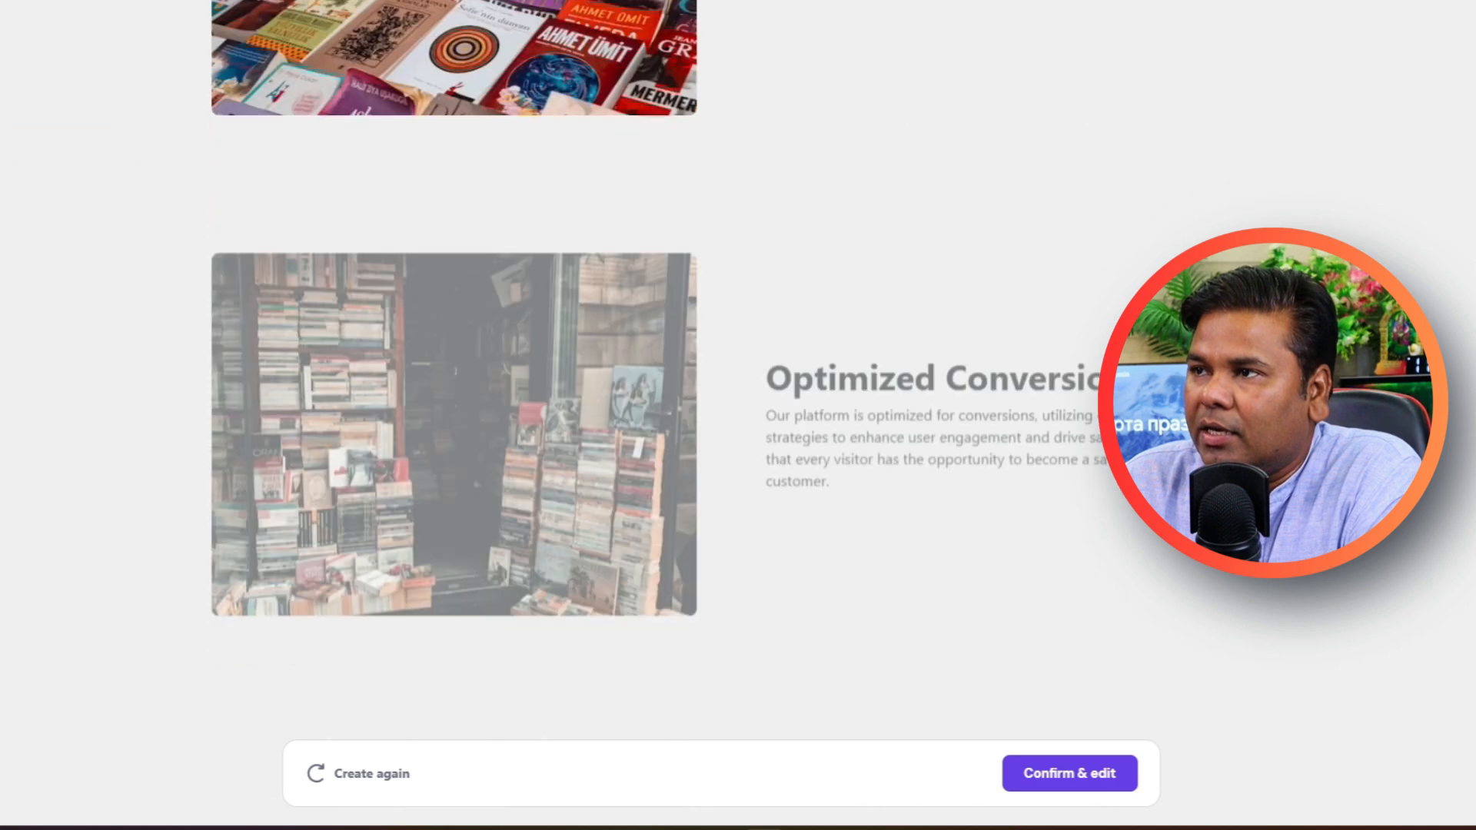
pyautogui.scroll(12, 1210, 93)
pyautogui.click(1203, 27)
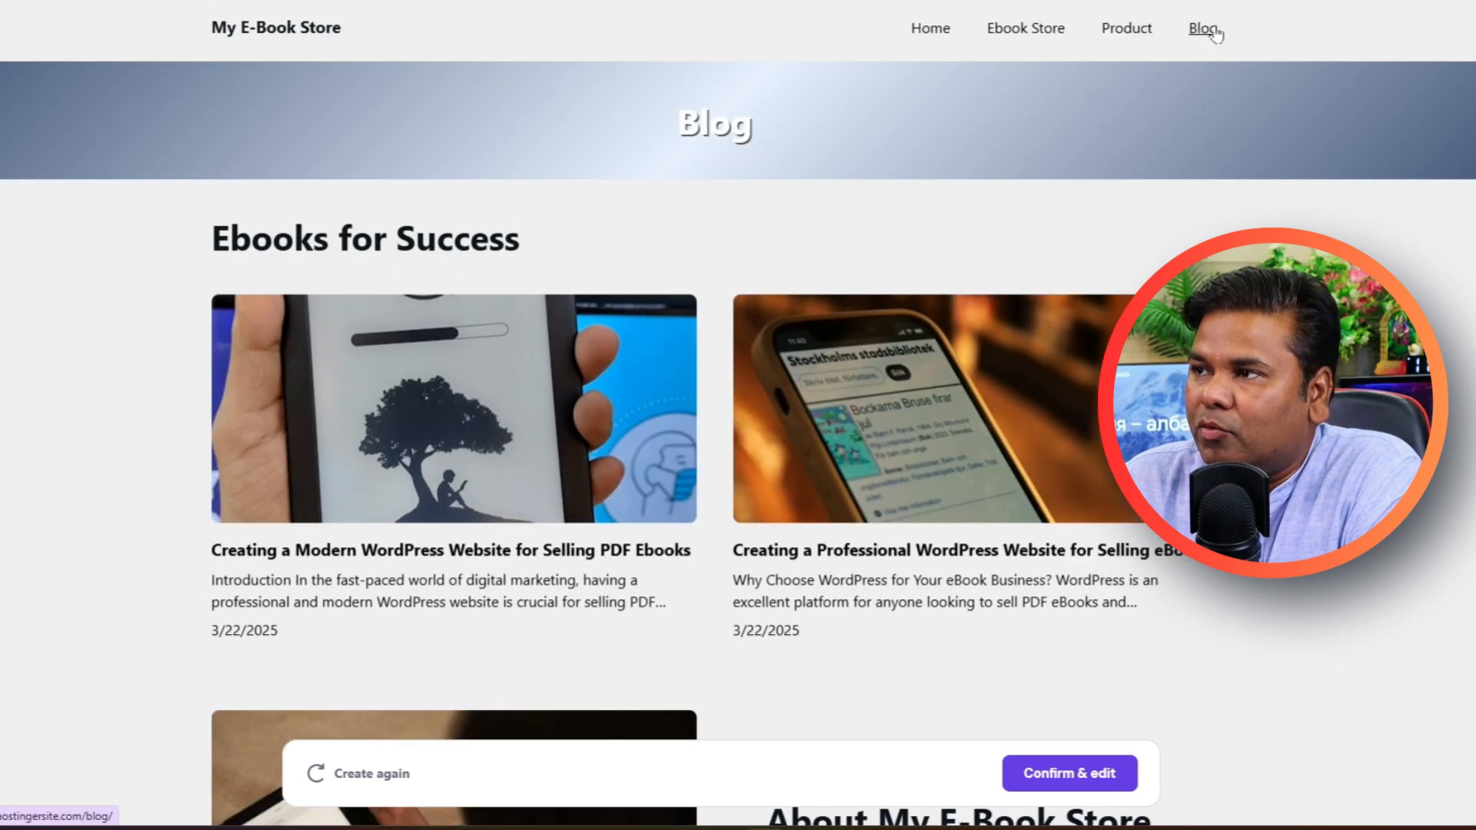
pyautogui.scroll(-15, 738, 415)
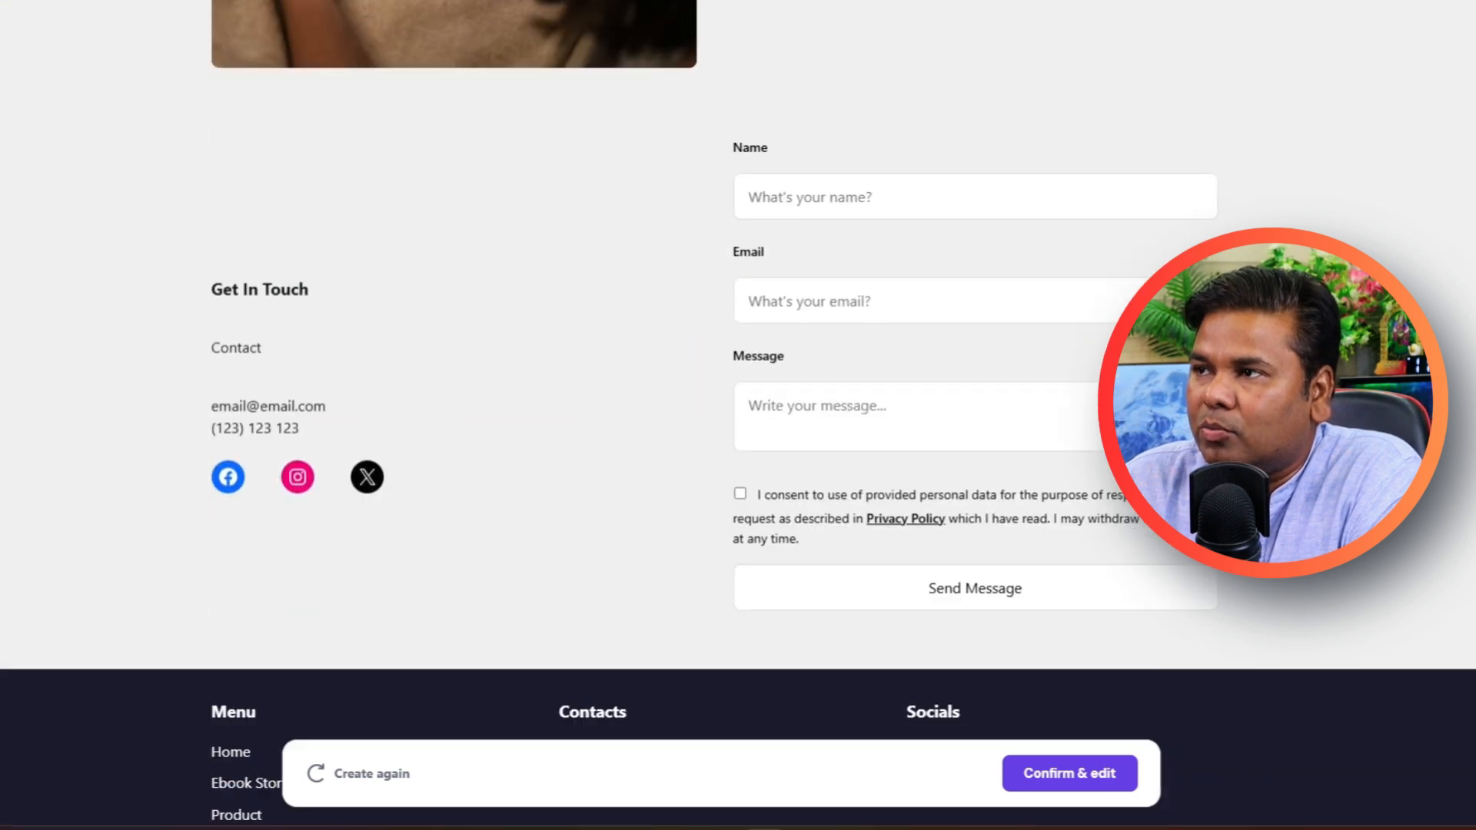
# - Change the brand name to My Phone Store and regenerate the site, agreeing to delete the existing content
pyautogui.scroll(15, 738, 416)
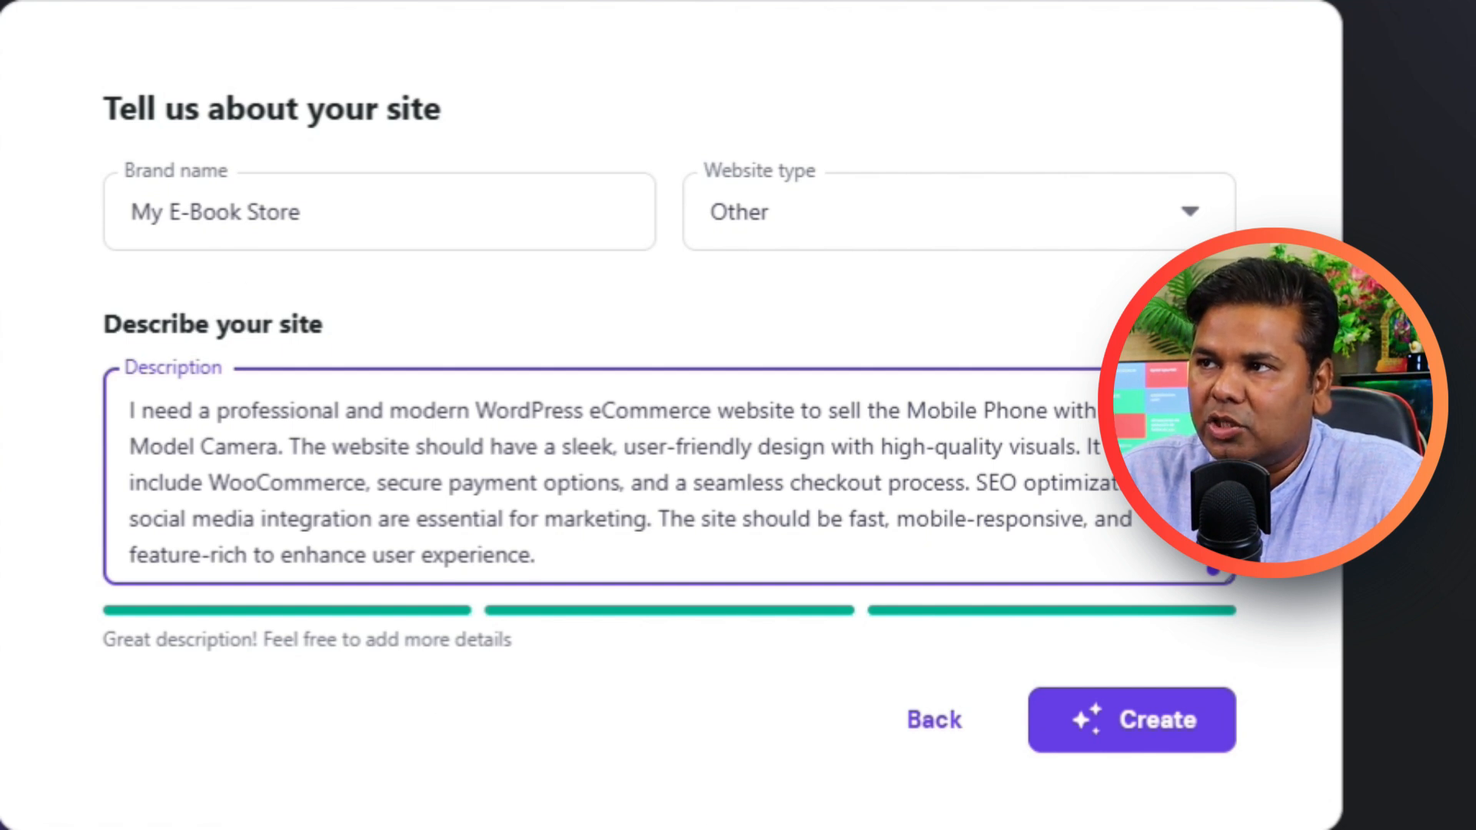
pyautogui.click(167, 212)
pyautogui.moveTo(168, 211); pyautogui.dragTo(240, 212)
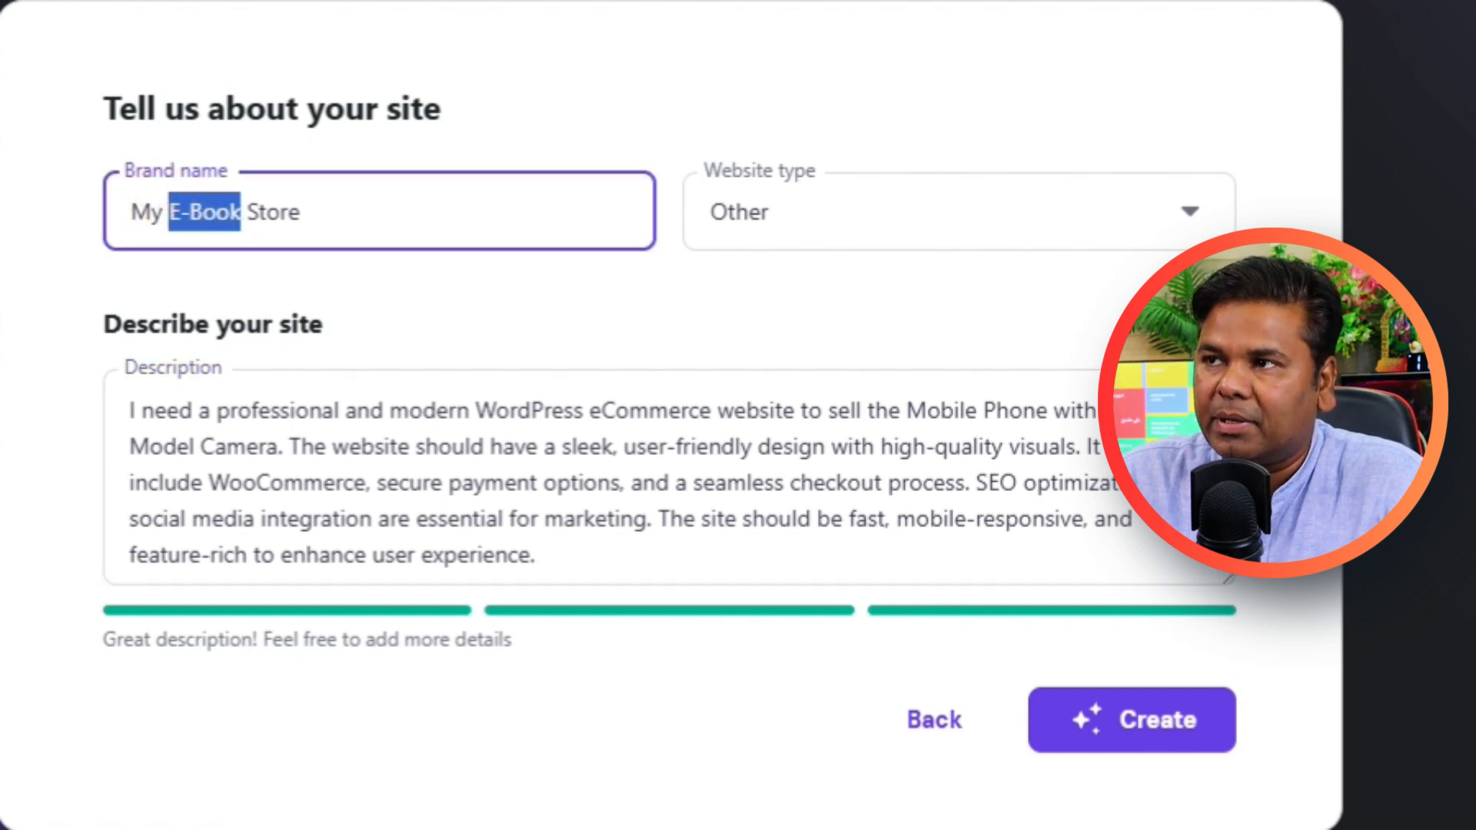
pyautogui.write('Phone')
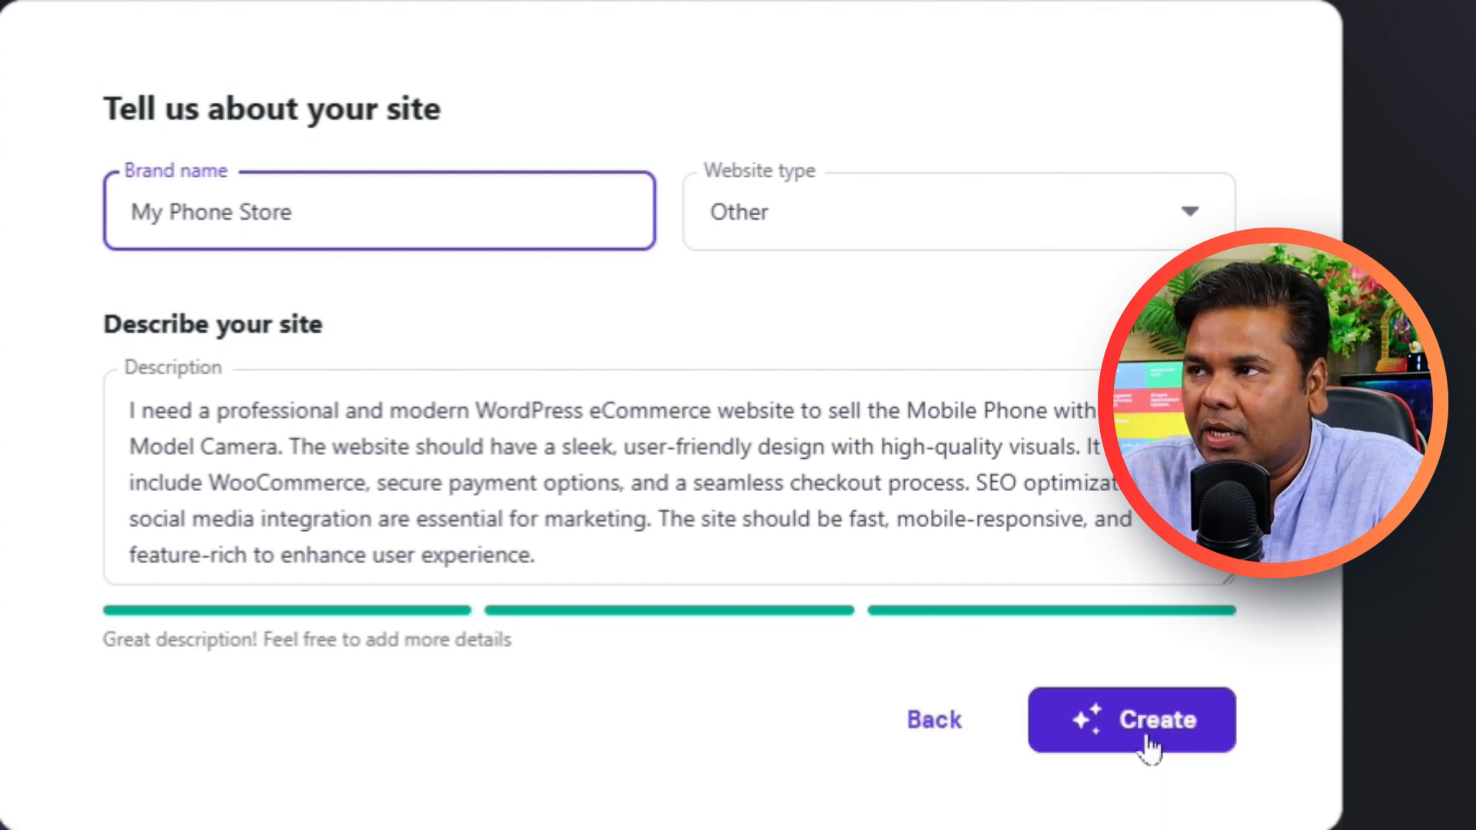
pyautogui.click(1148, 743)
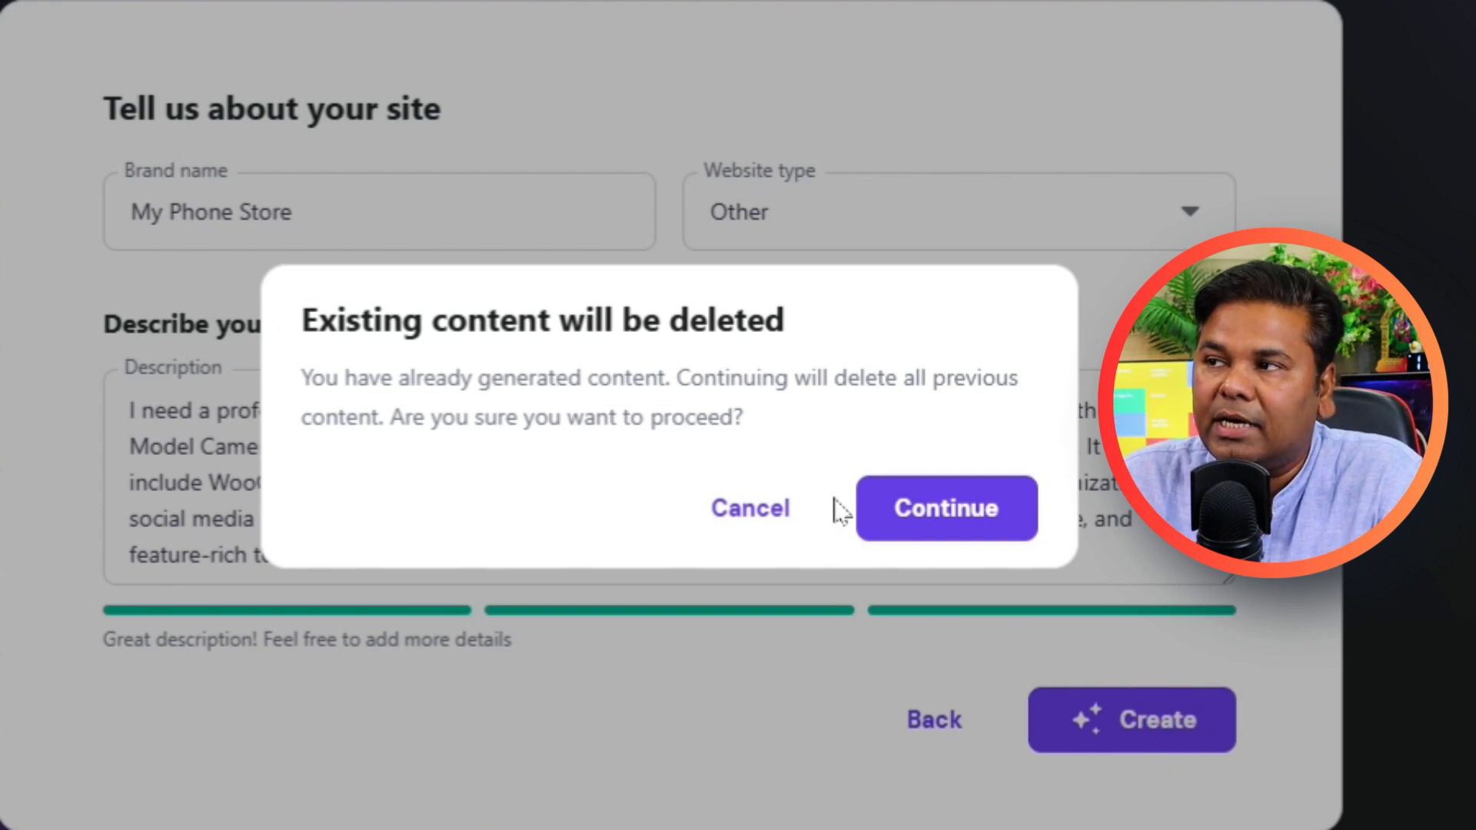
pyautogui.click(962, 514)
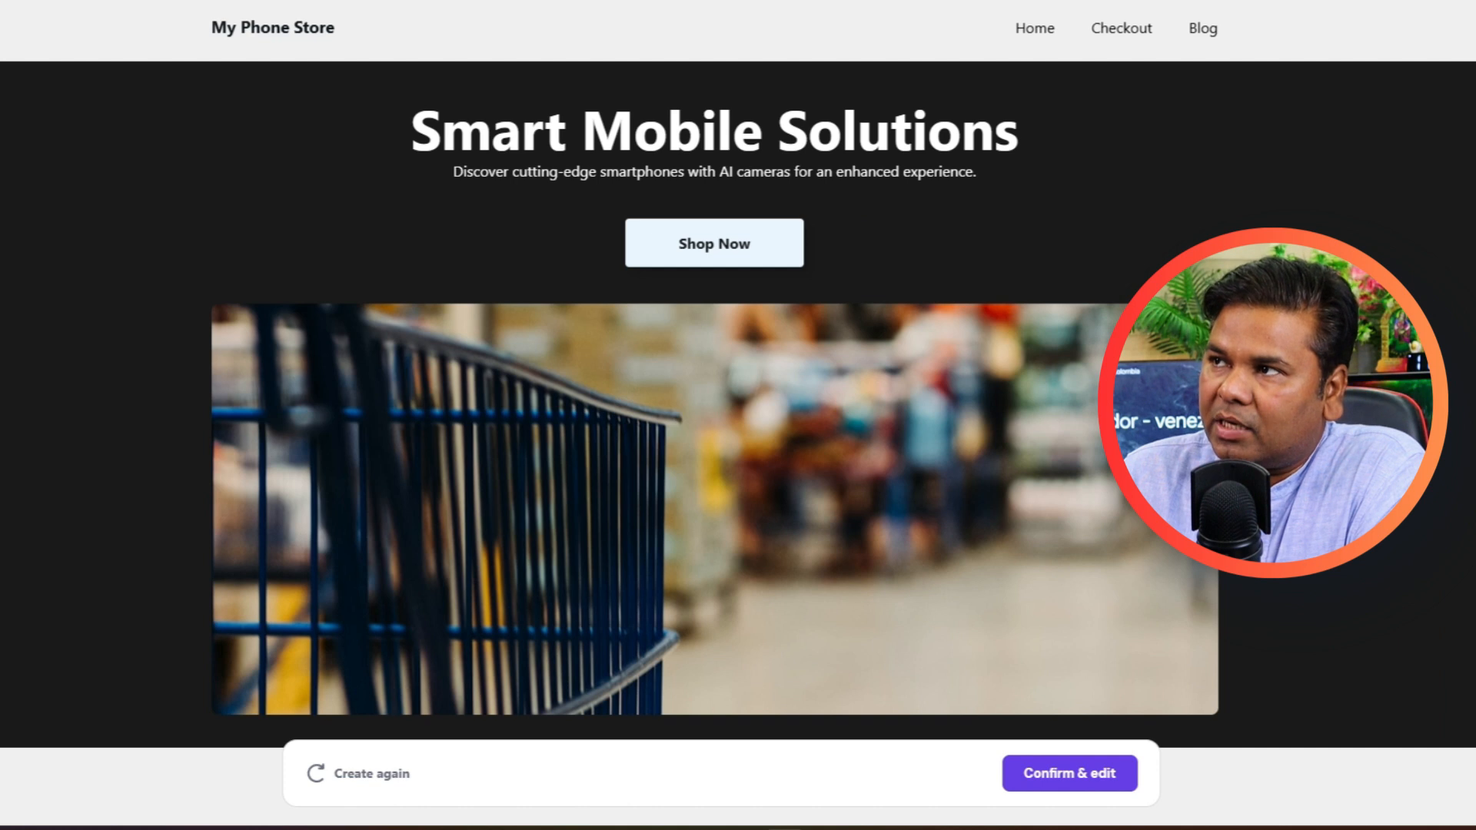
# - Review the new phone store's home page down to the footer and open its Checkout page
pyautogui.scroll(-12, 1032, 163)
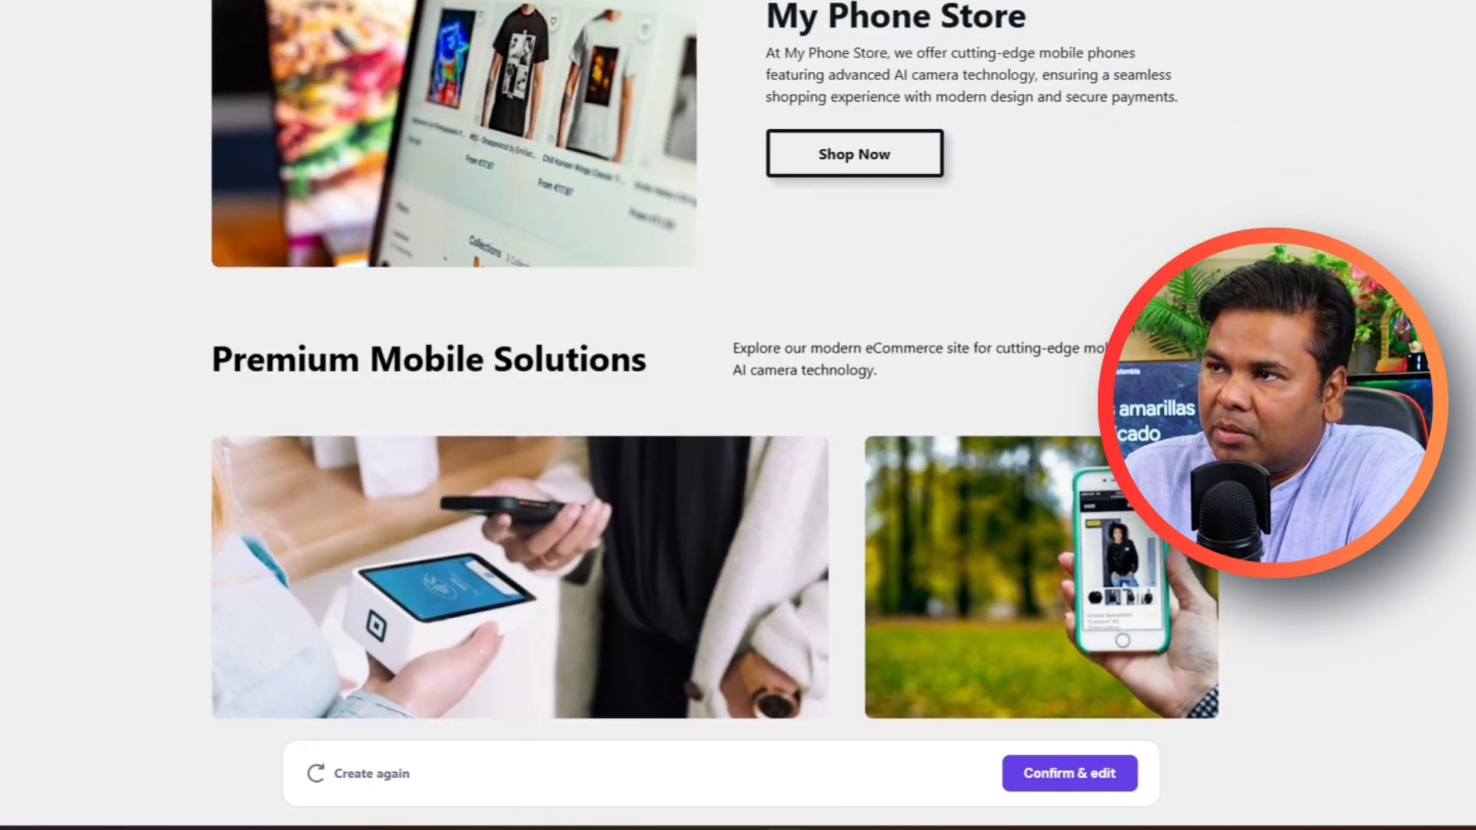
pyautogui.scroll(-11, 1080, 361)
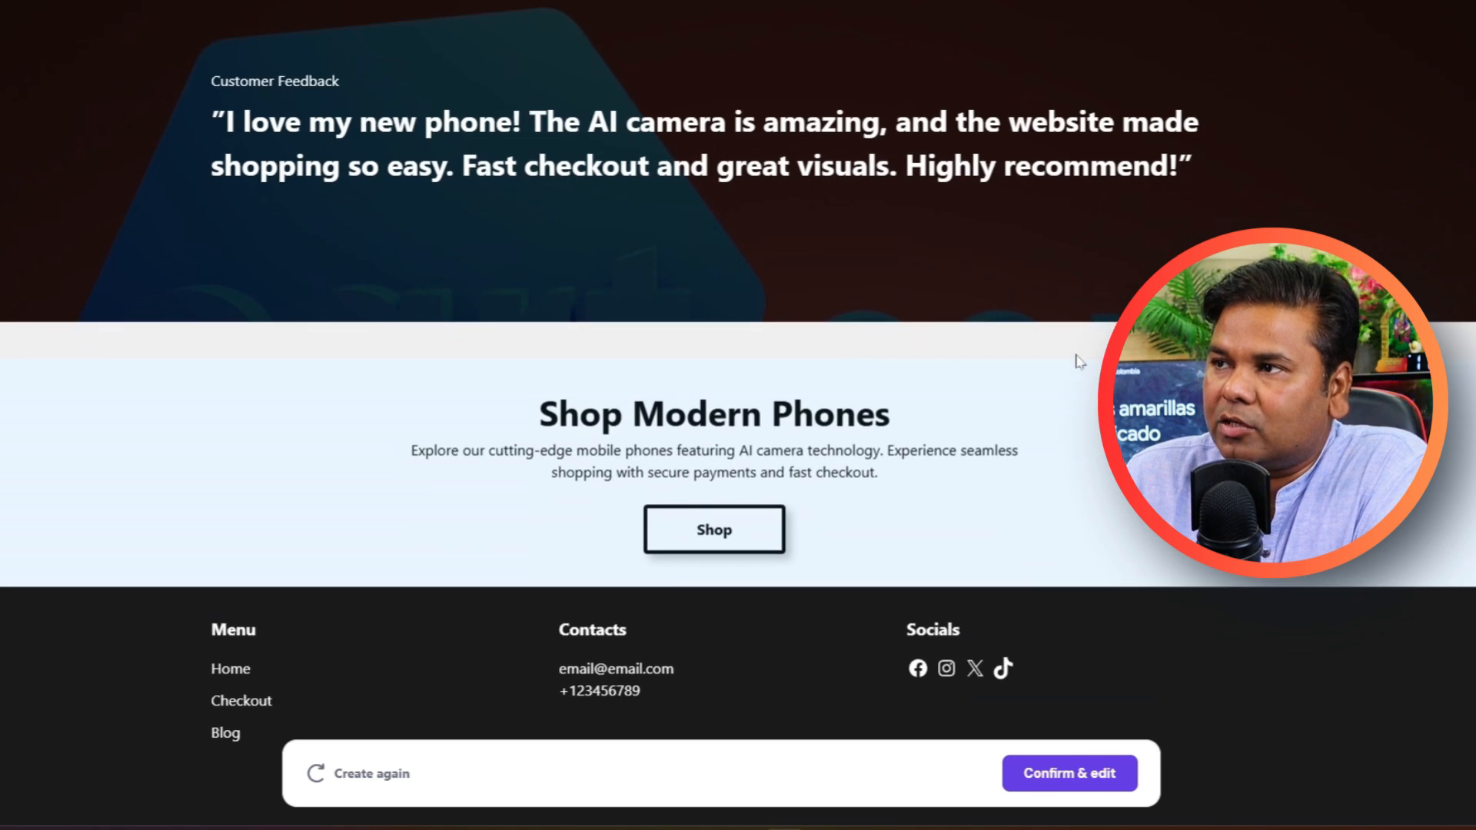
pyautogui.click(727, 539)
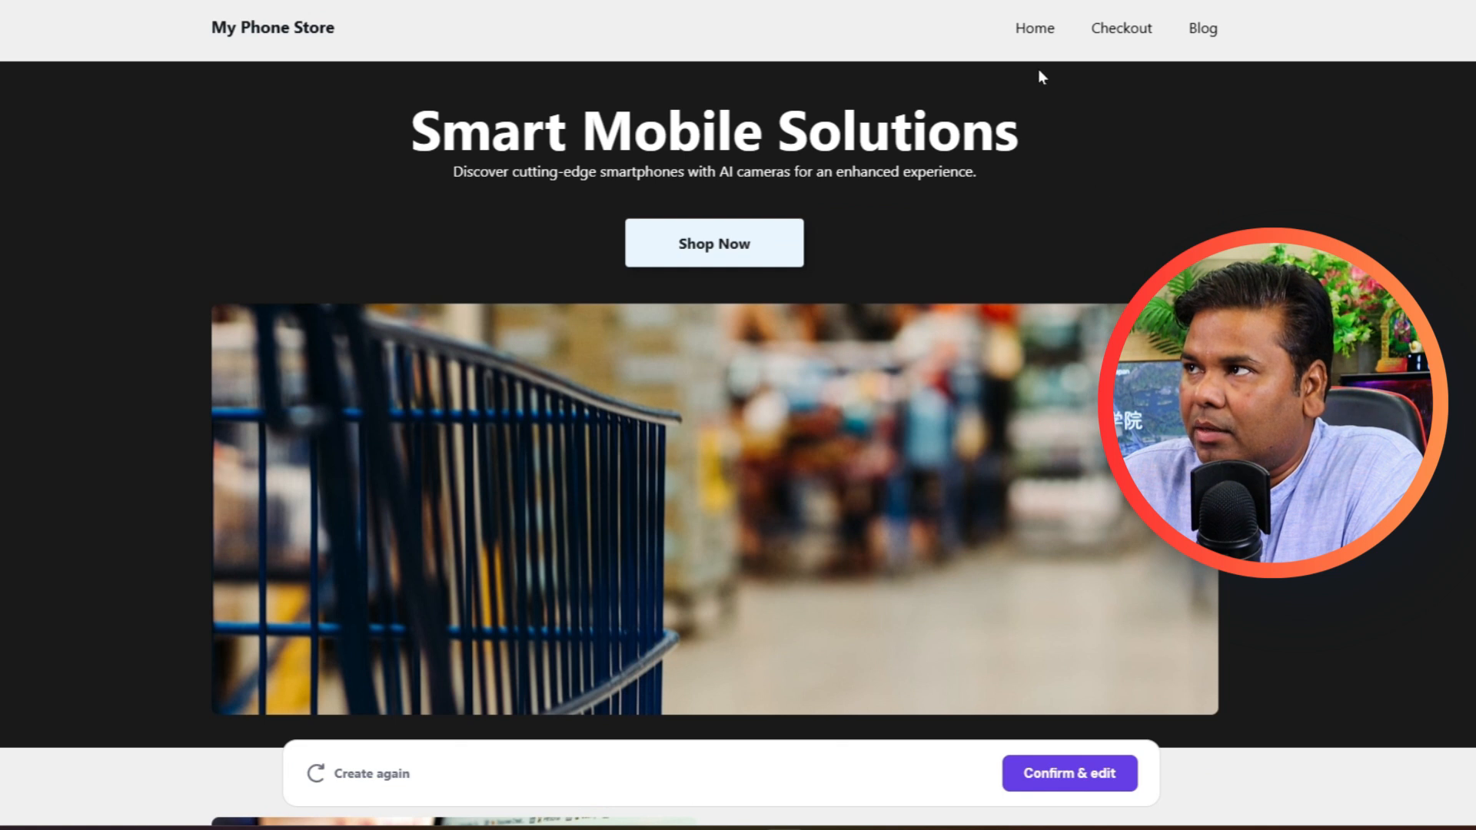
pyautogui.click(1136, 32)
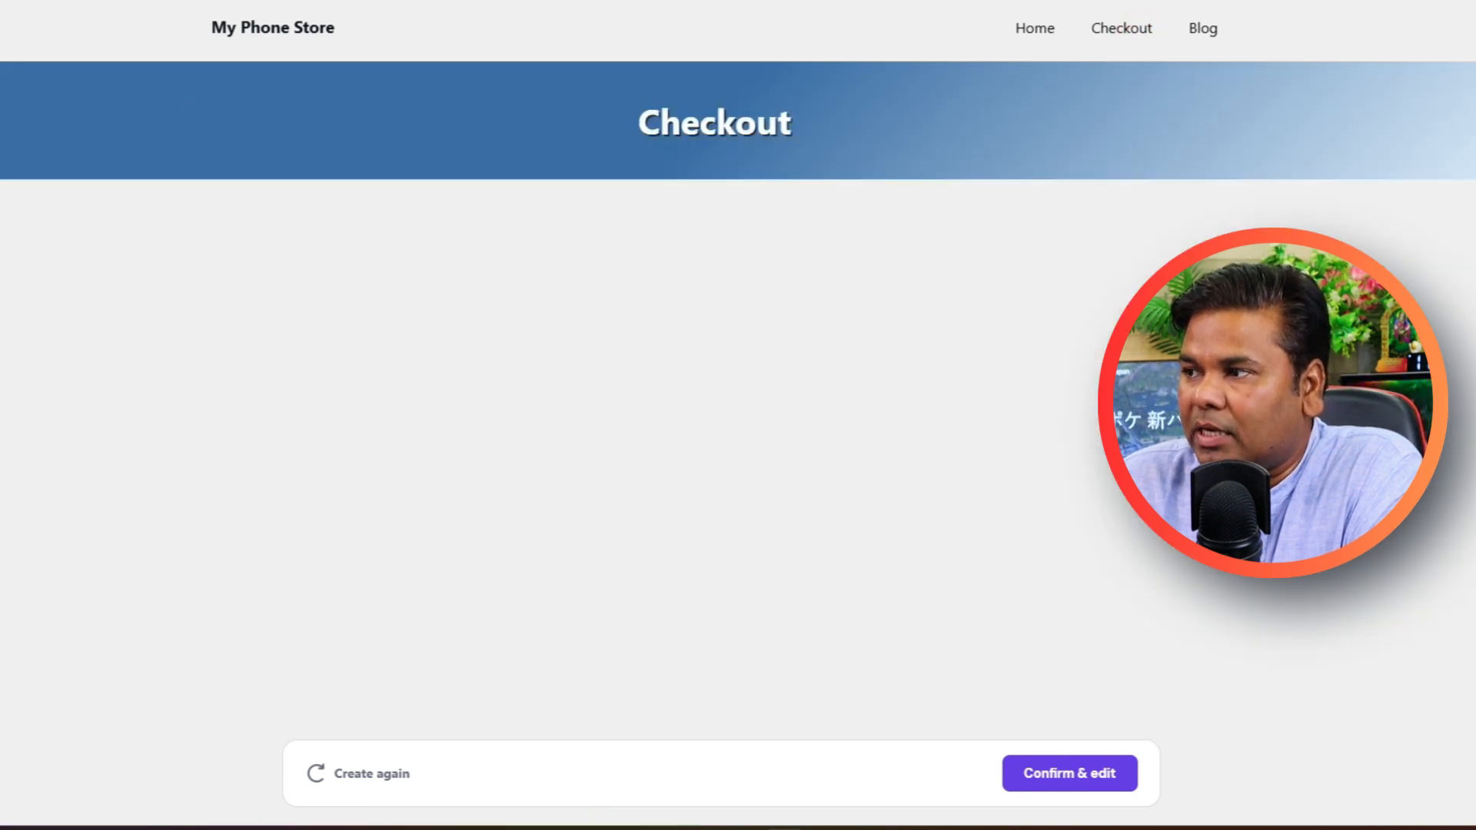
# - Return to the home page and examine its Shop Now button, hero image and My Phone Store section
pyautogui.click(1022, 33)
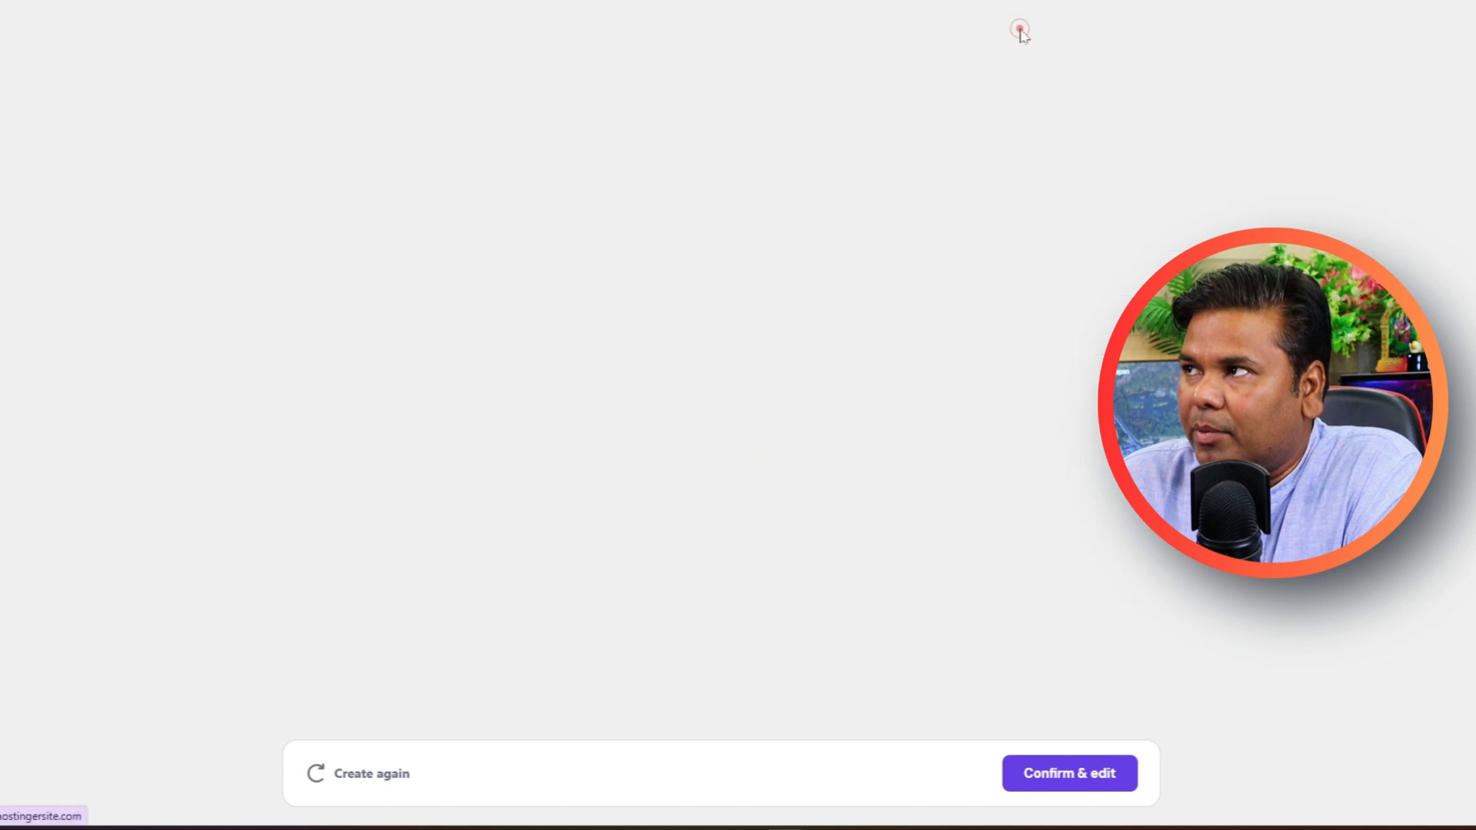
pyautogui.moveTo(684, 247); pyautogui.dragTo(764, 245)
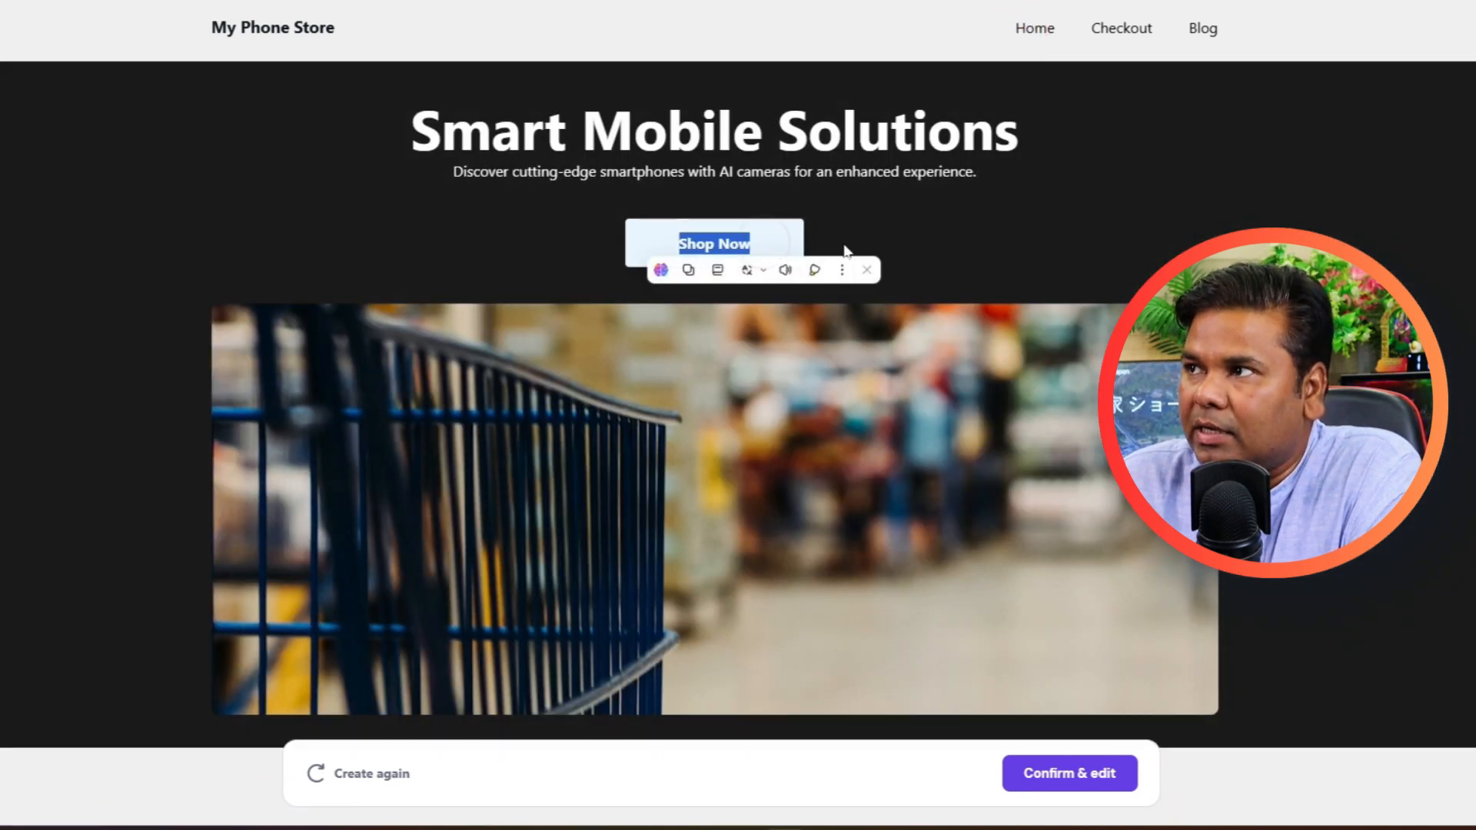
pyautogui.click(992, 227)
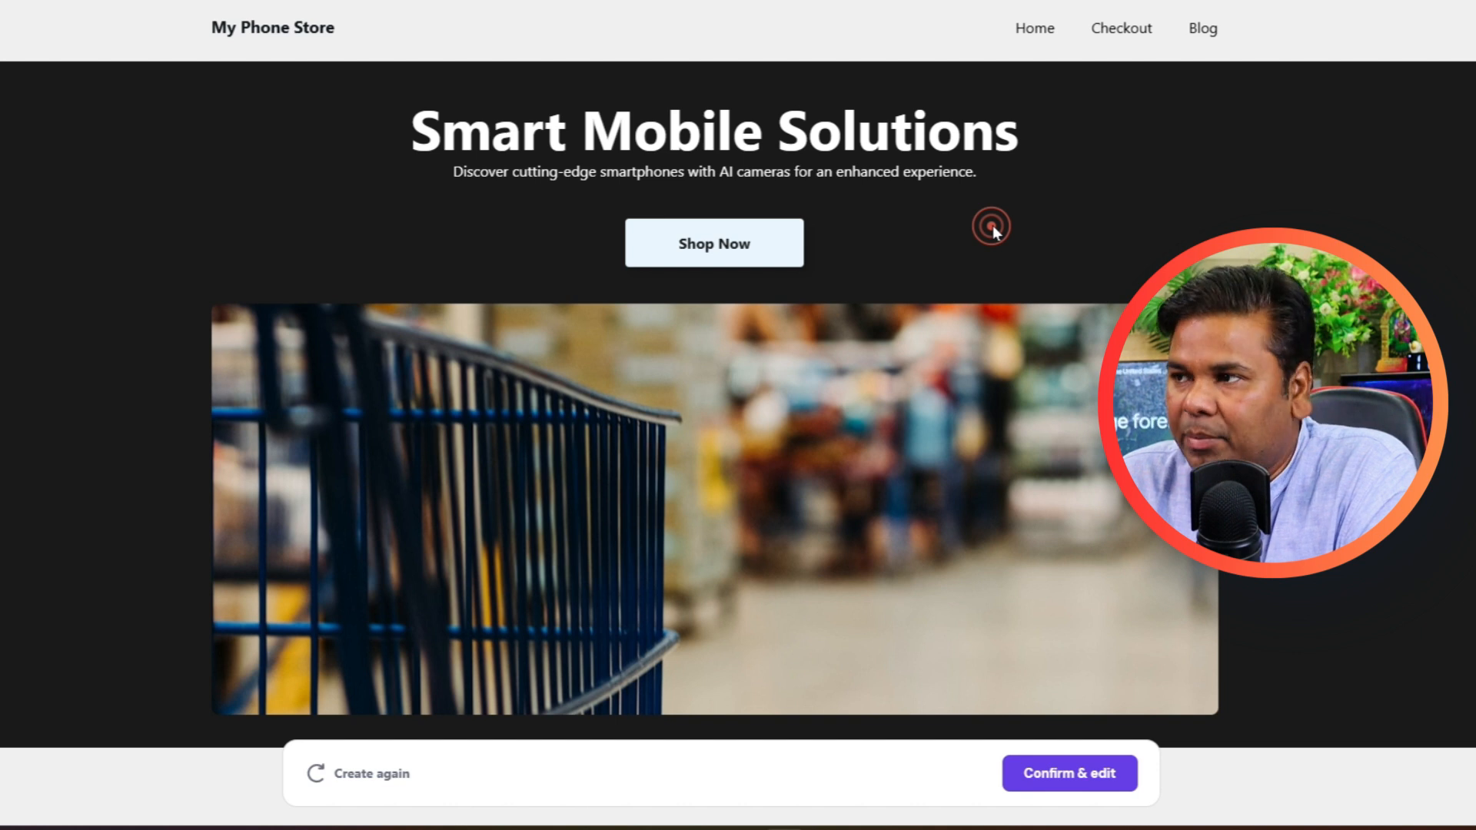
pyautogui.scroll(-5, 1099, 254)
pyautogui.scroll(2, 1101, 254)
pyautogui.scroll(-14, 1114, 251)
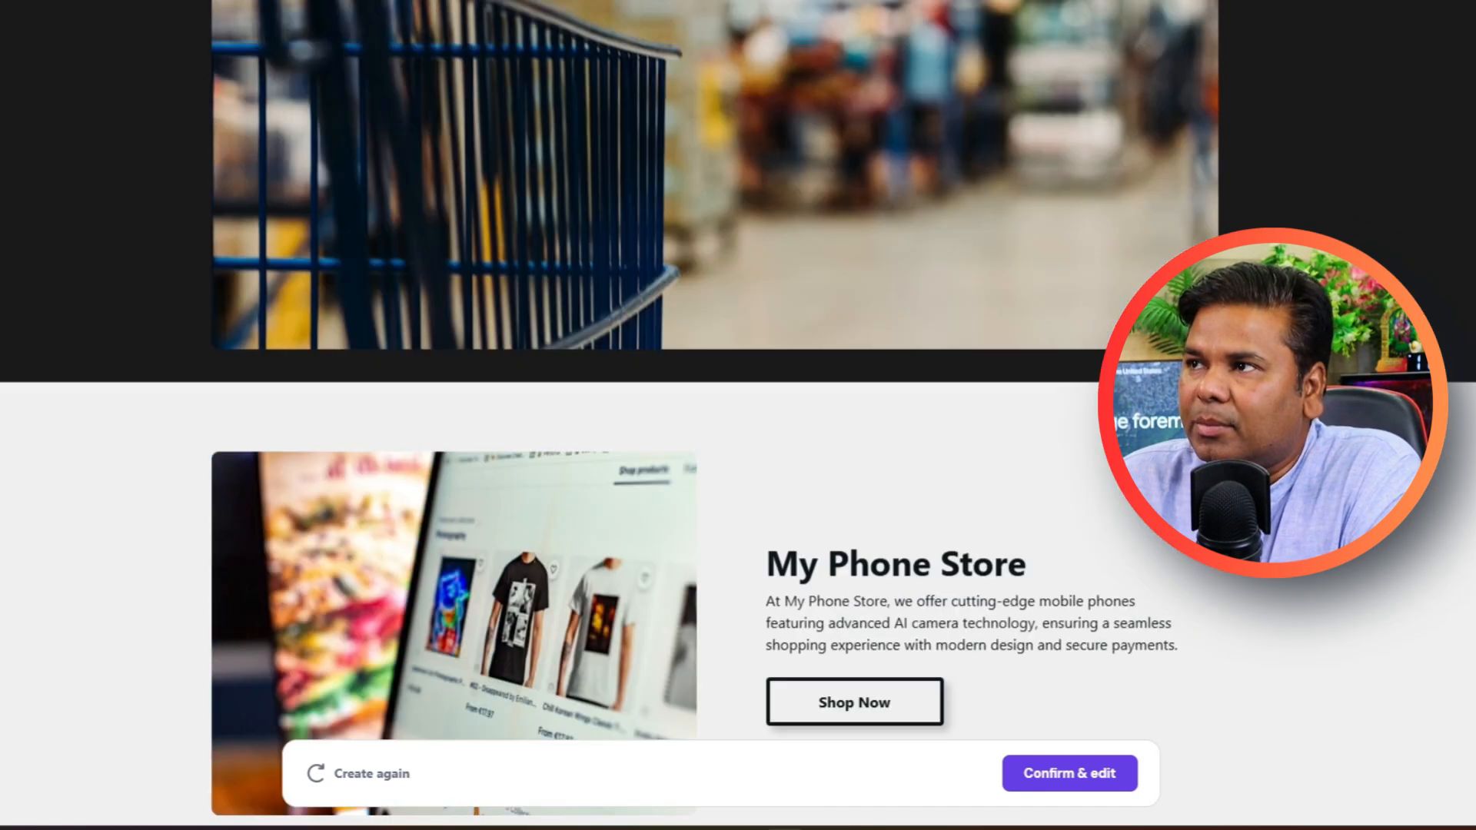
pyautogui.scroll(5, 1108, 254)
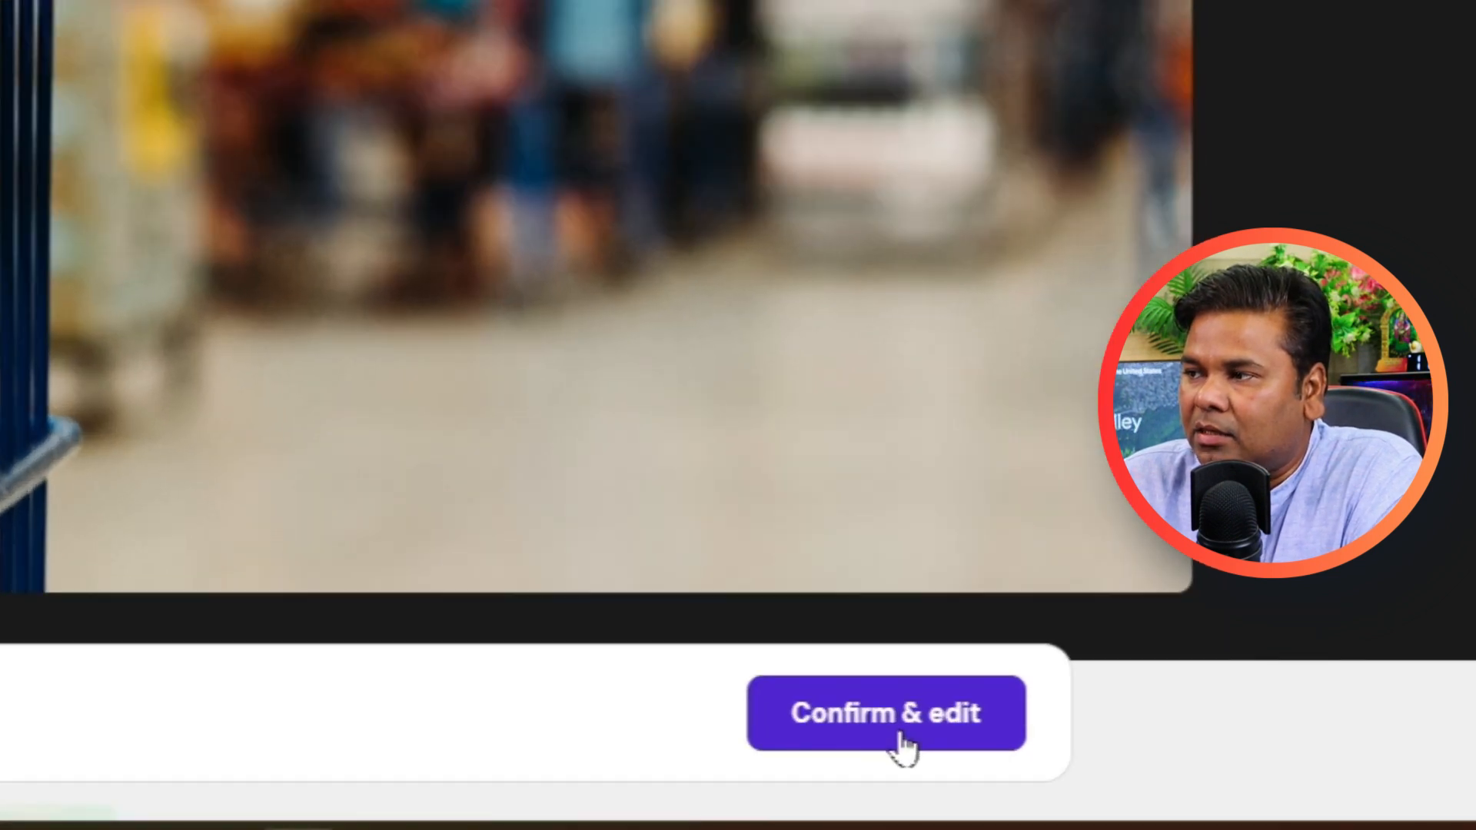
# - Confirm the generated site for editing and dismiss the site editor's welcome guides
pyautogui.click(901, 745)
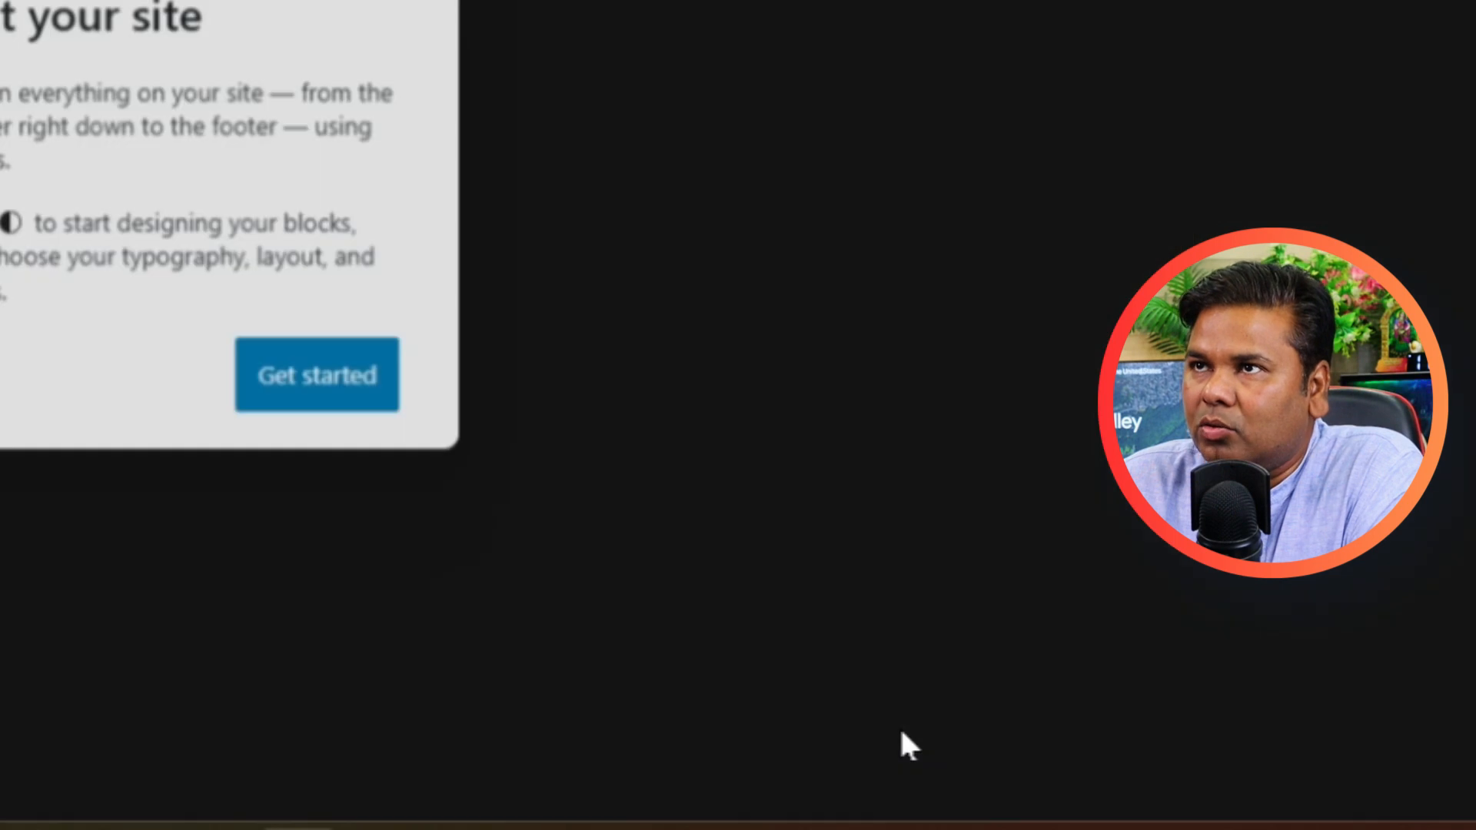
pyautogui.click(277, 376)
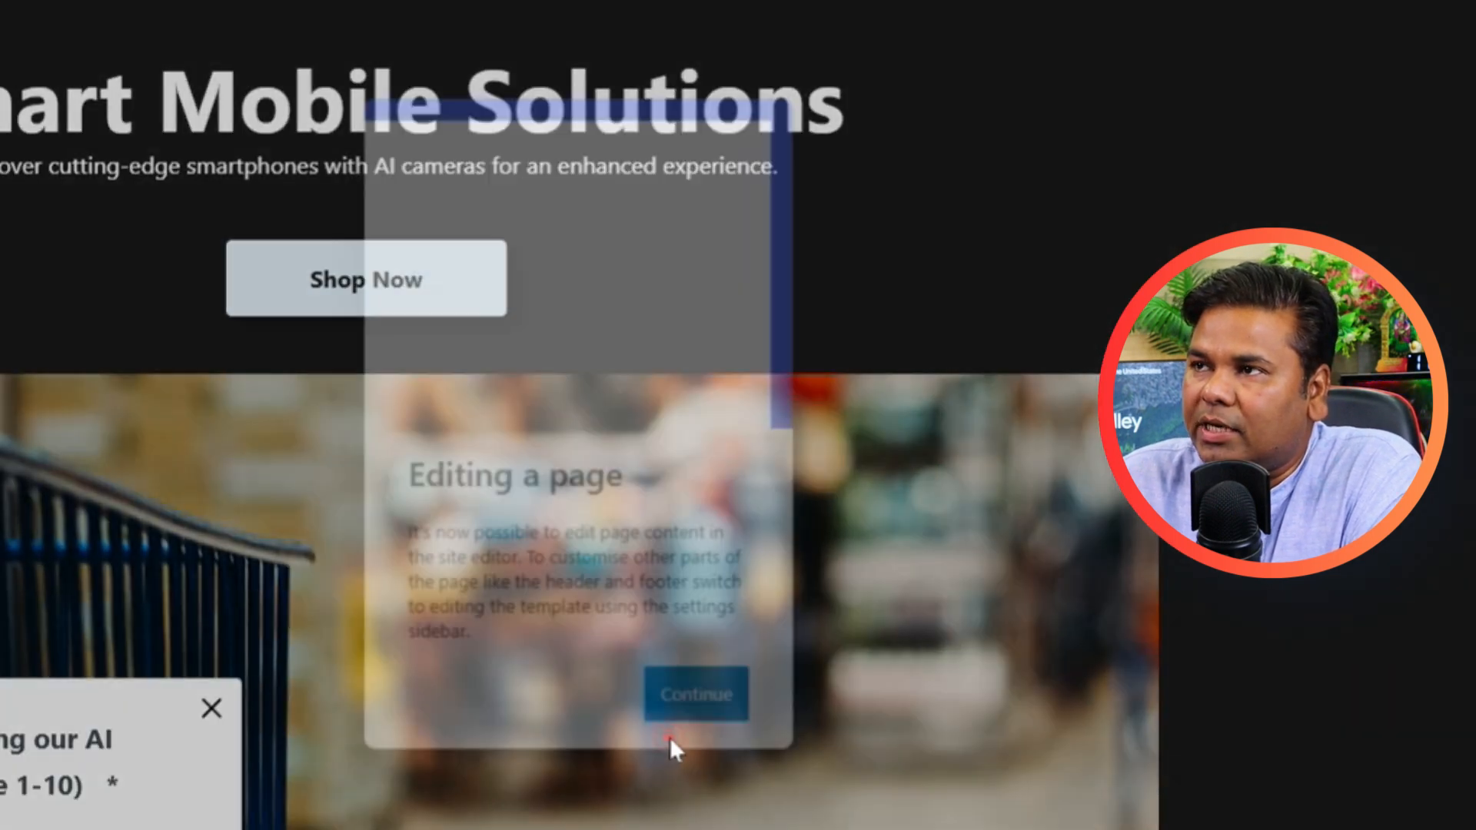
pyautogui.click(682, 704)
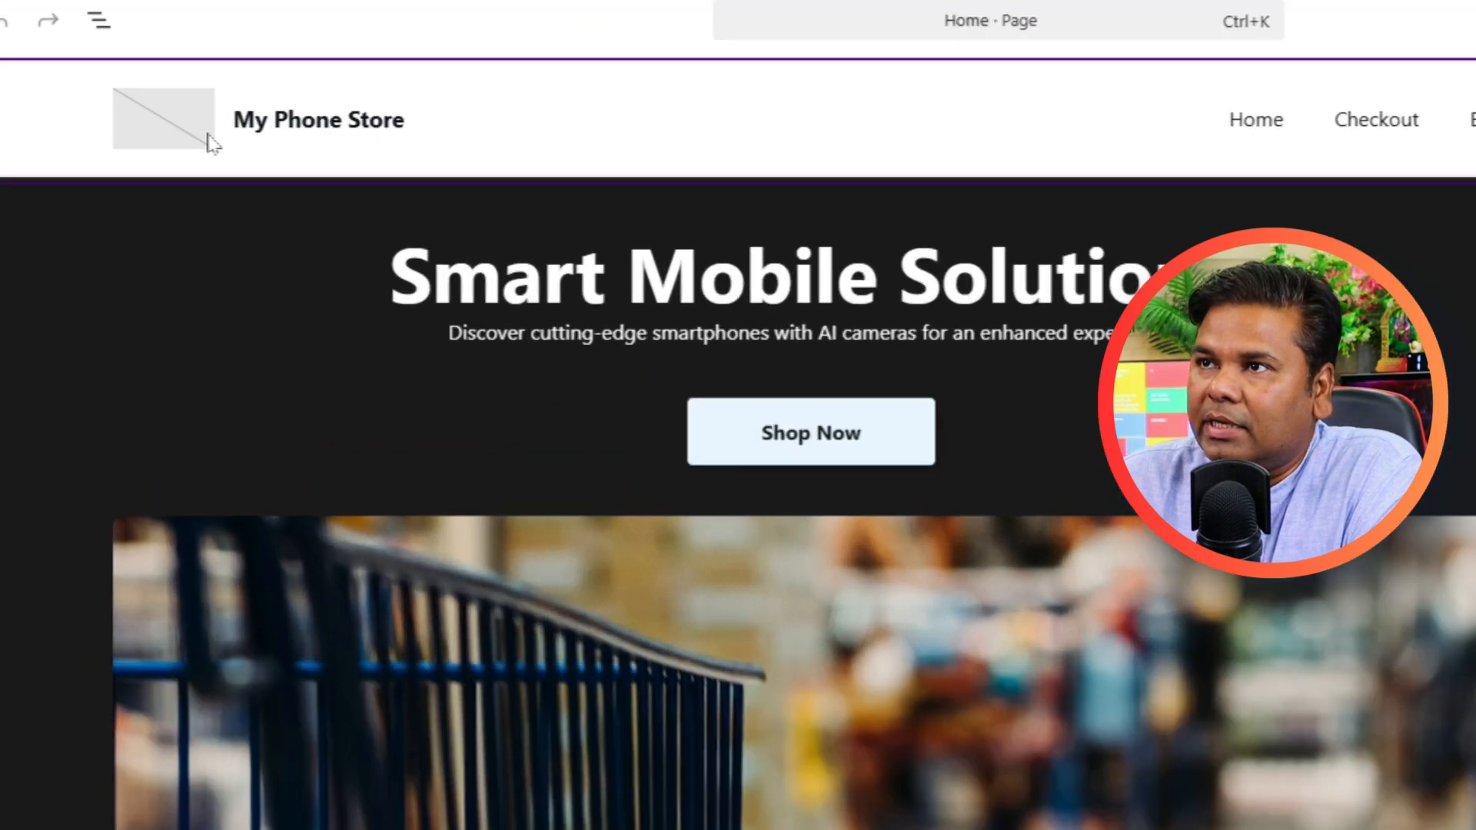
# - Select the shopping cart image in the home page's hero section and reset it to an empty image block
pyautogui.click(210, 109)
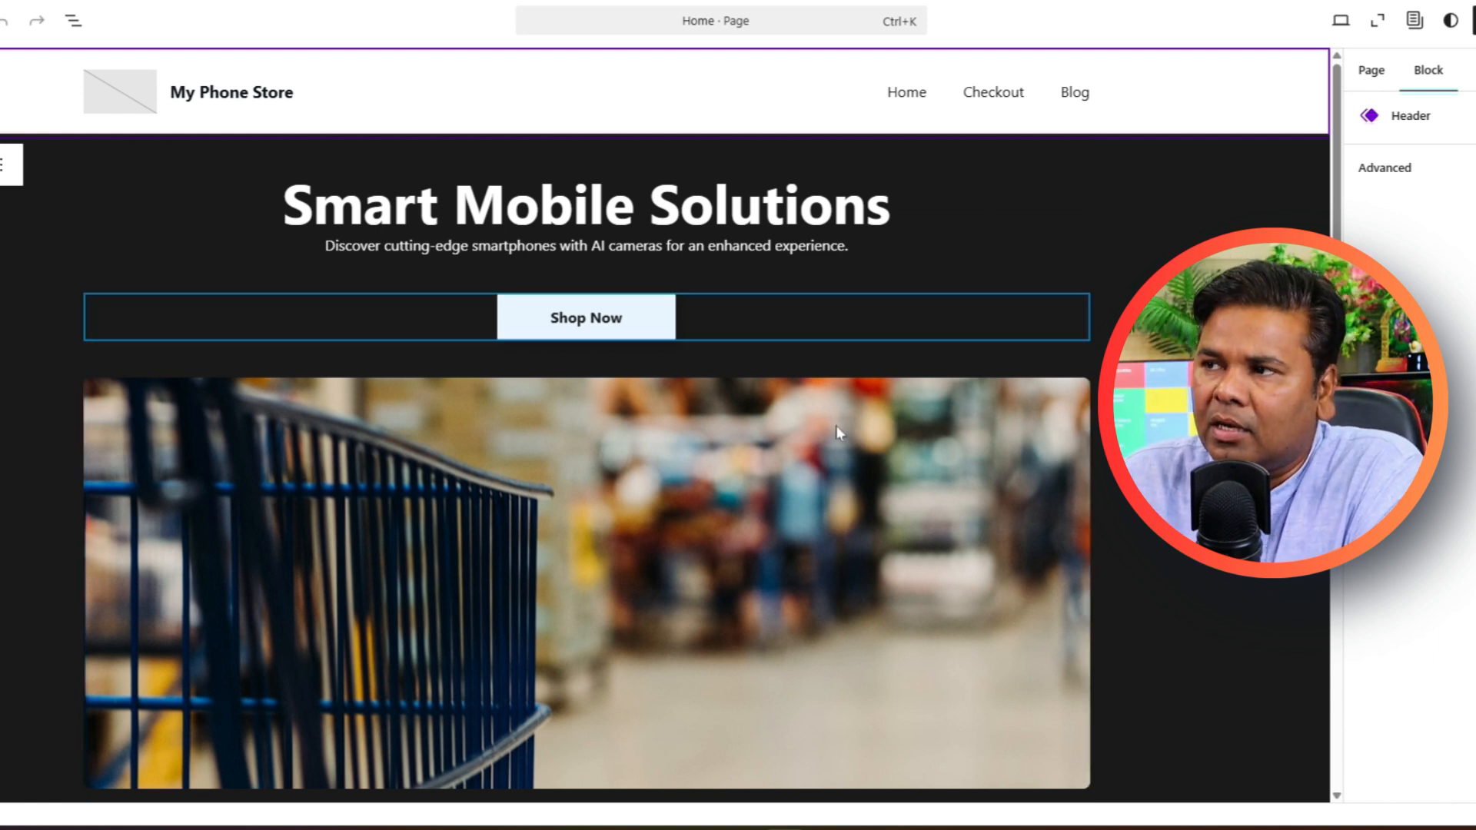
pyautogui.scroll(-5, 807, 538)
pyautogui.scroll(5, 661, 431)
pyautogui.click(624, 493)
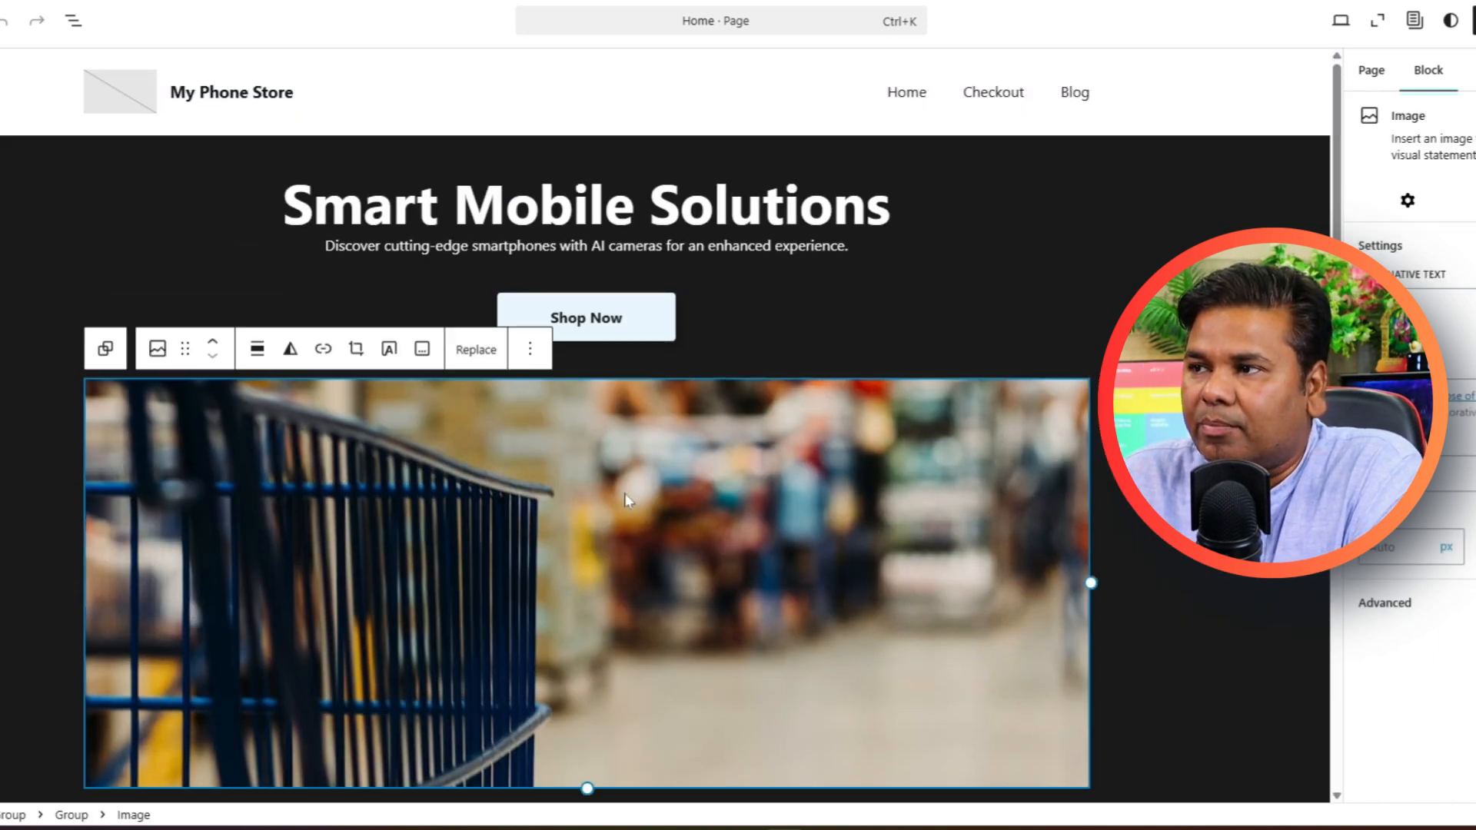
pyautogui.scroll(-4, 507, 485)
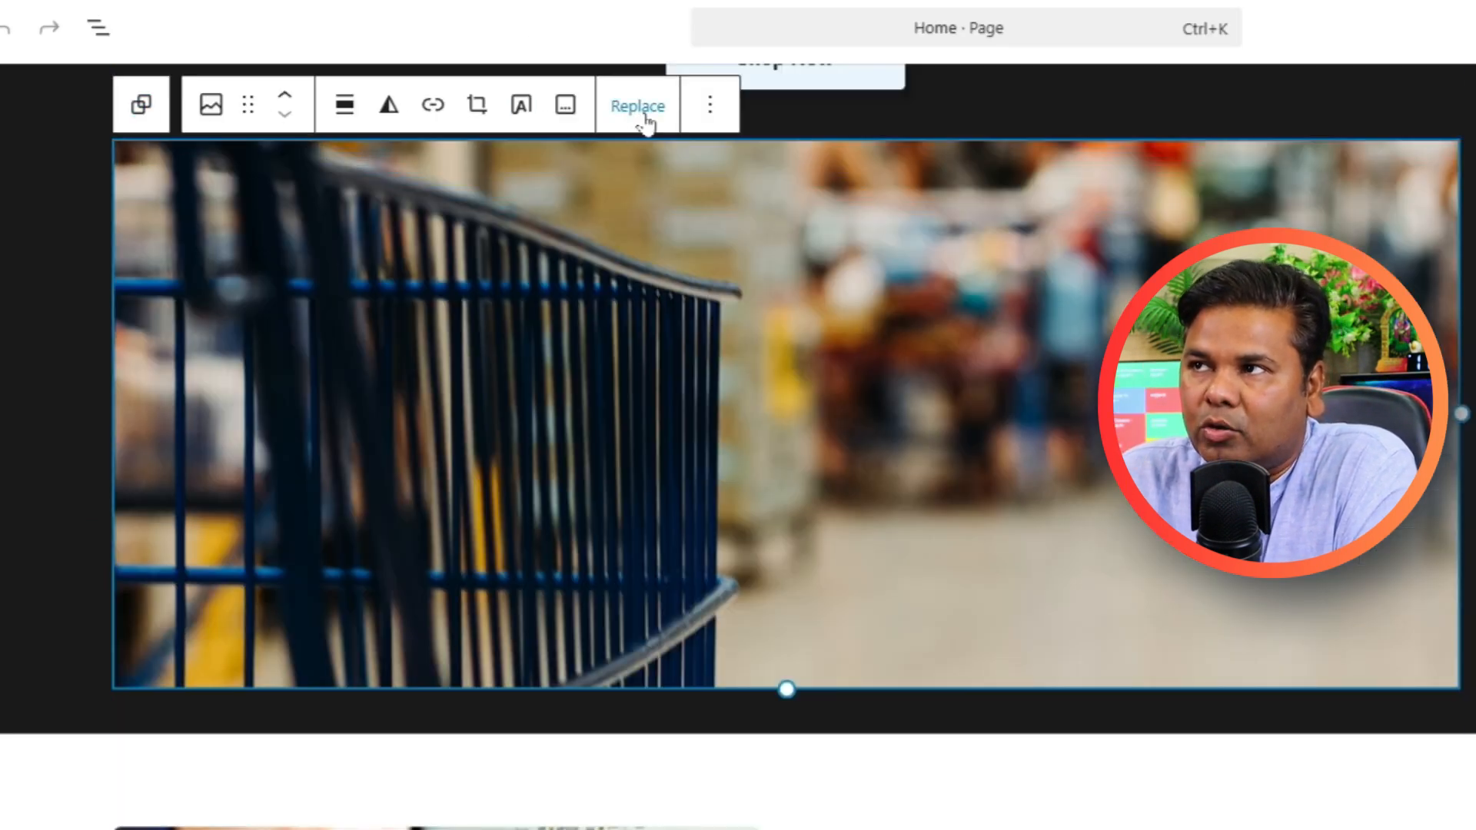
pyautogui.click(706, 122)
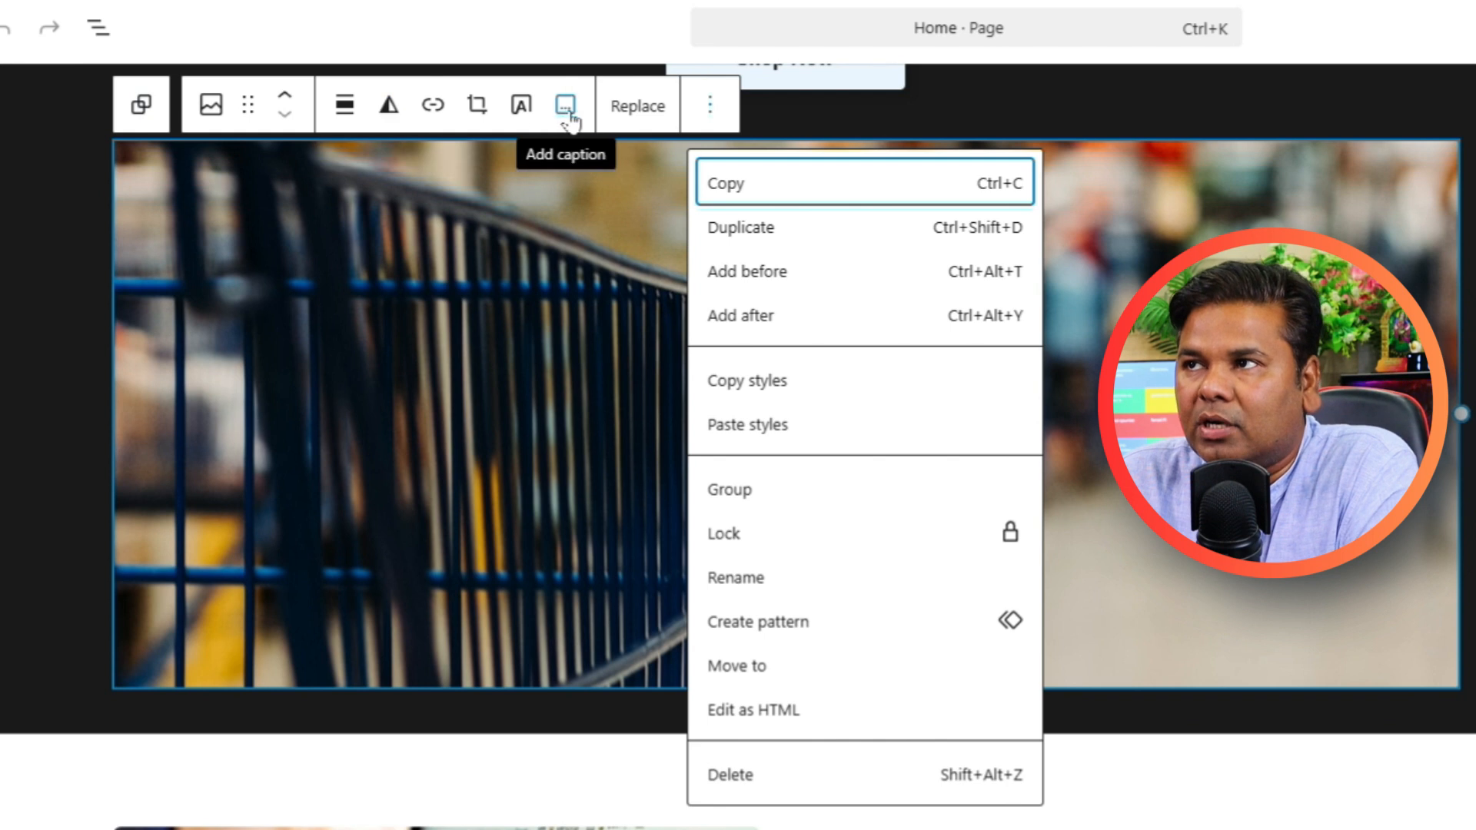
pyautogui.click(637, 107)
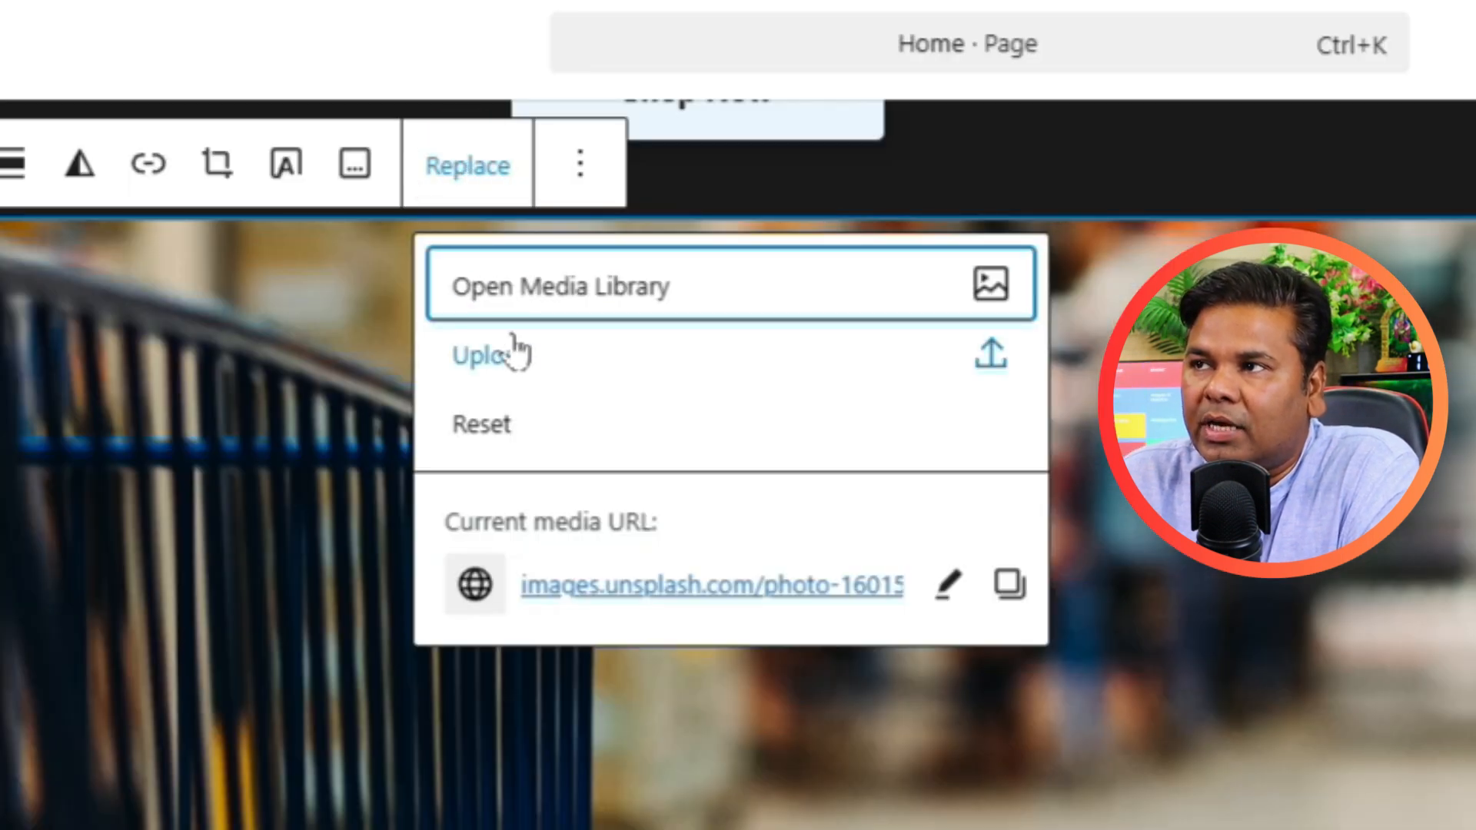
pyautogui.click(473, 419)
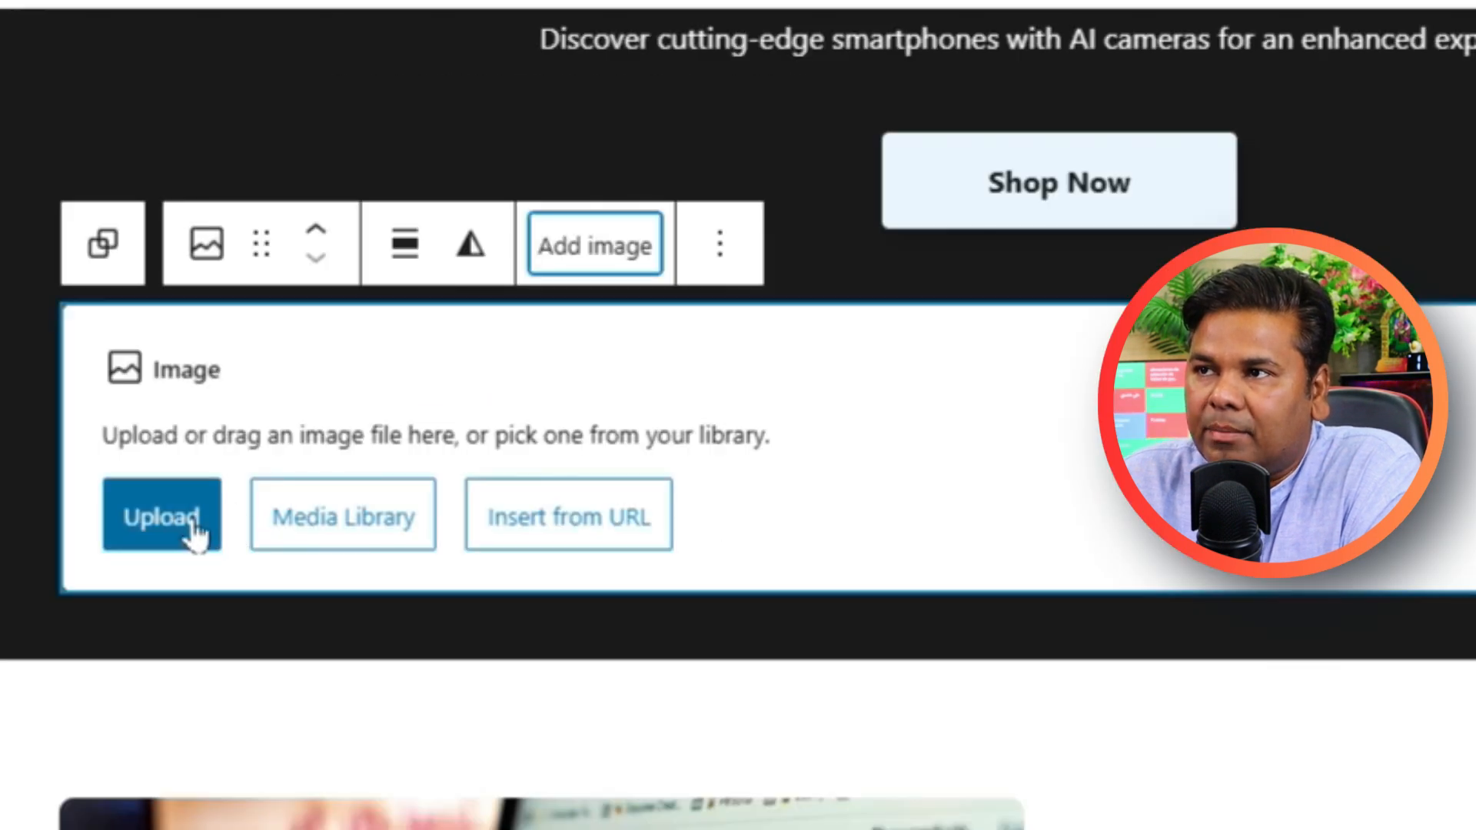
# - Upload the photo of a man at a desk to the media library and insert it into the empty hero image block
pyautogui.click(389, 546)
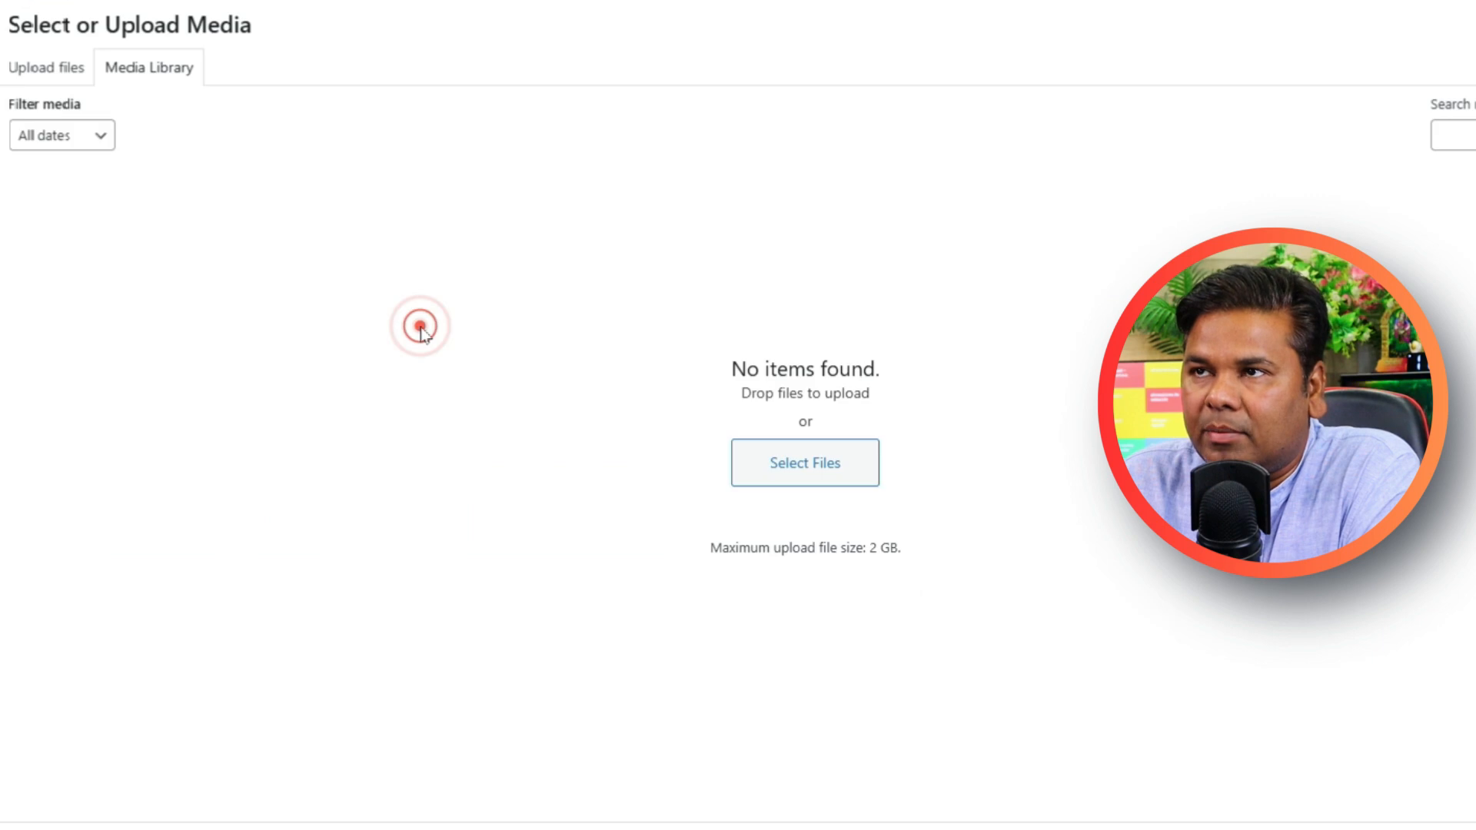
pyautogui.click(826, 453)
pyautogui.scroll(-5, 824, 452)
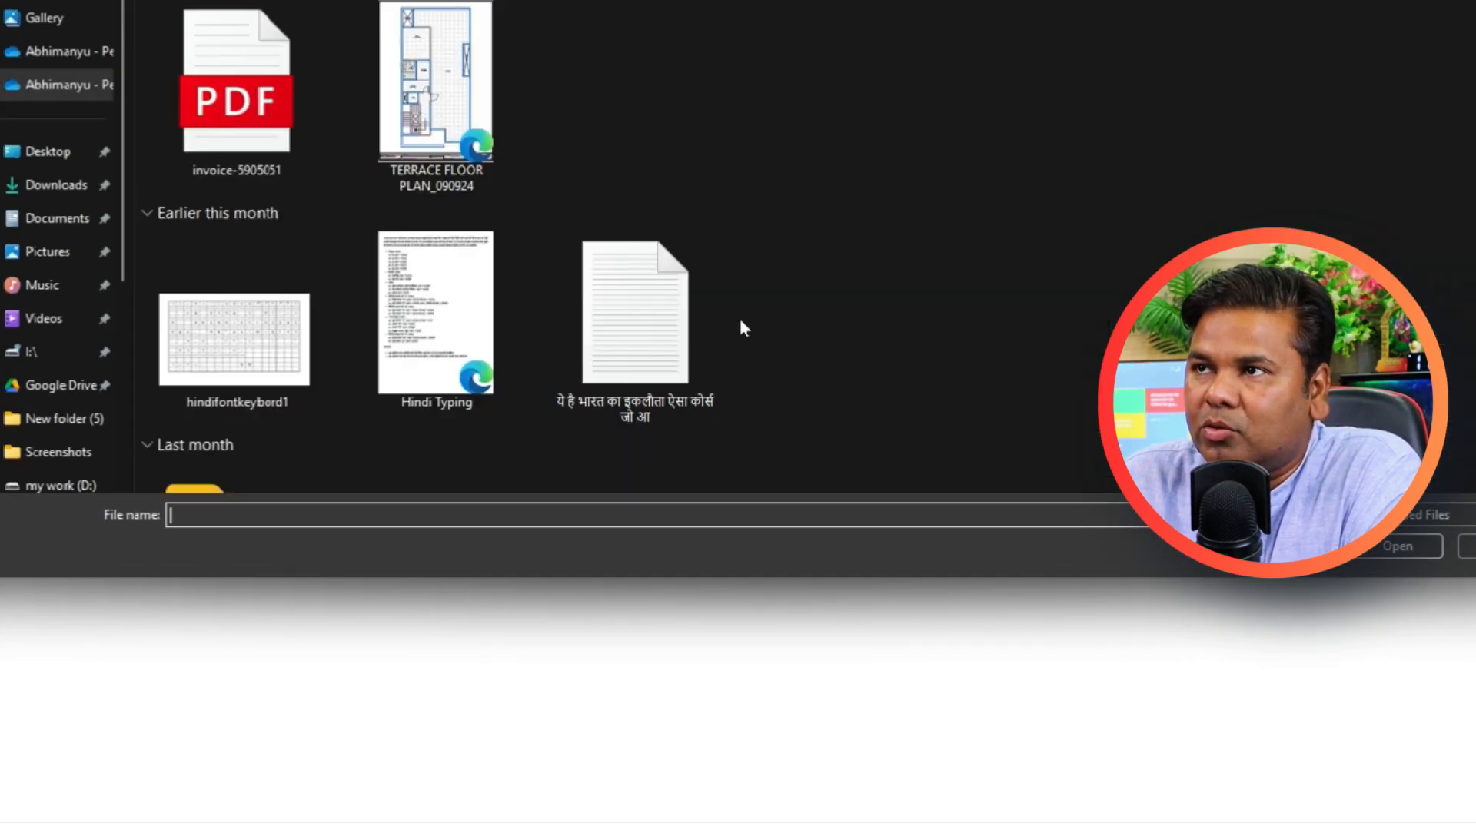
pyautogui.scroll(-4, 740, 318)
pyautogui.doubleClick(1231, 395)
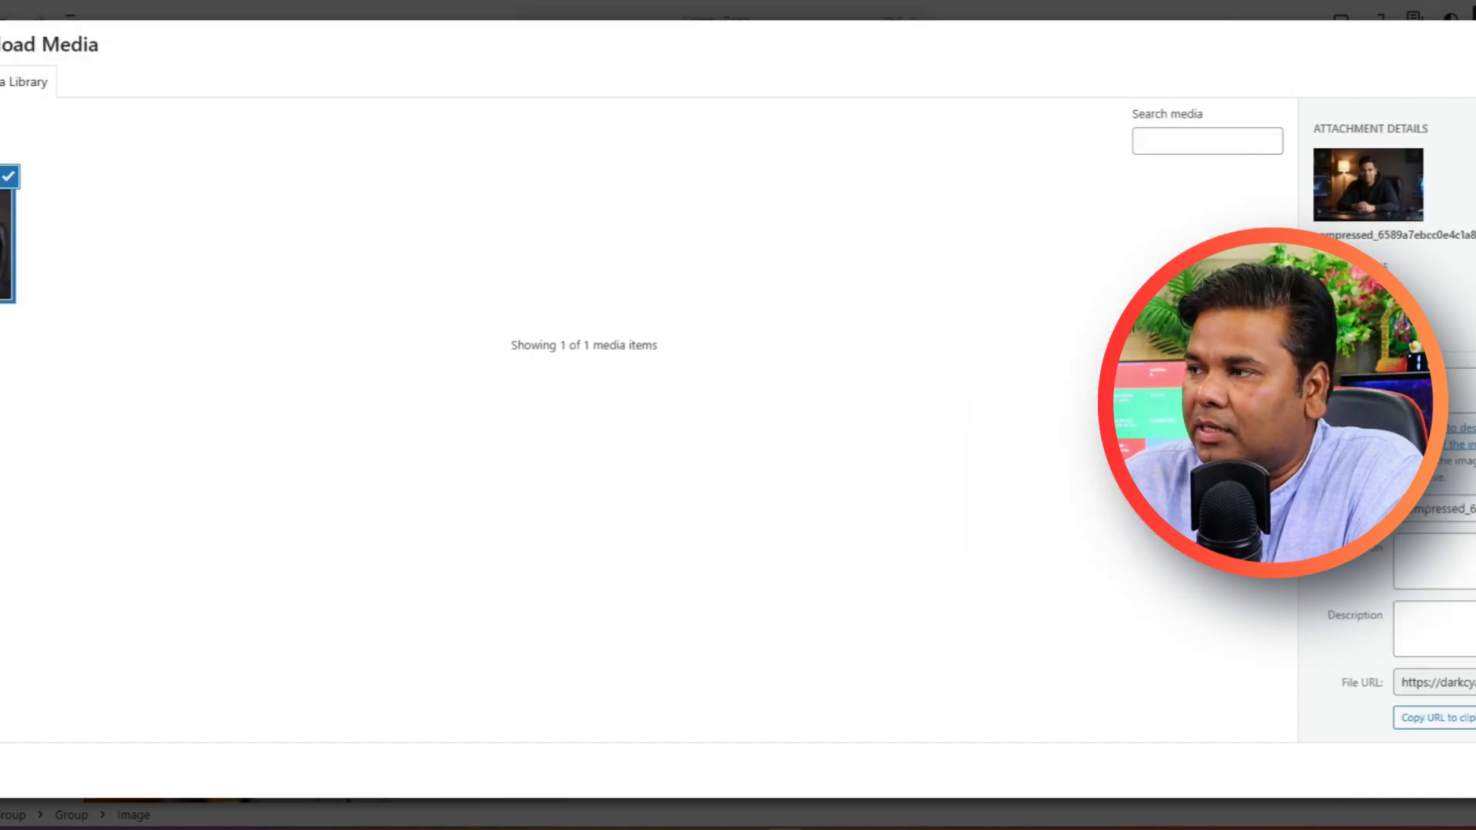
pyautogui.click(1474, 771)
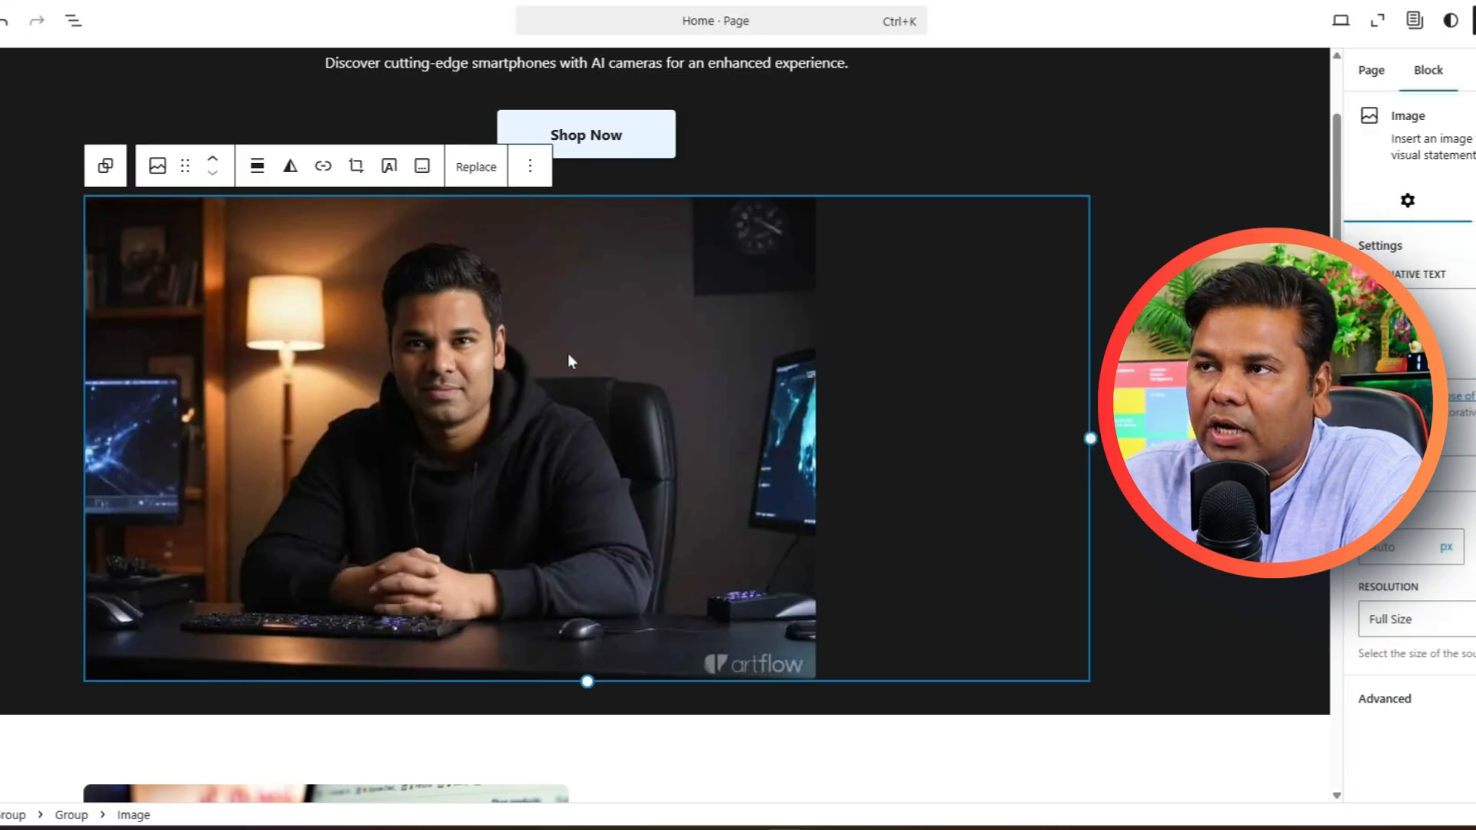
# - Resize the hero photo proportionally to about half the width of the content area
pyautogui.click(437, 242)
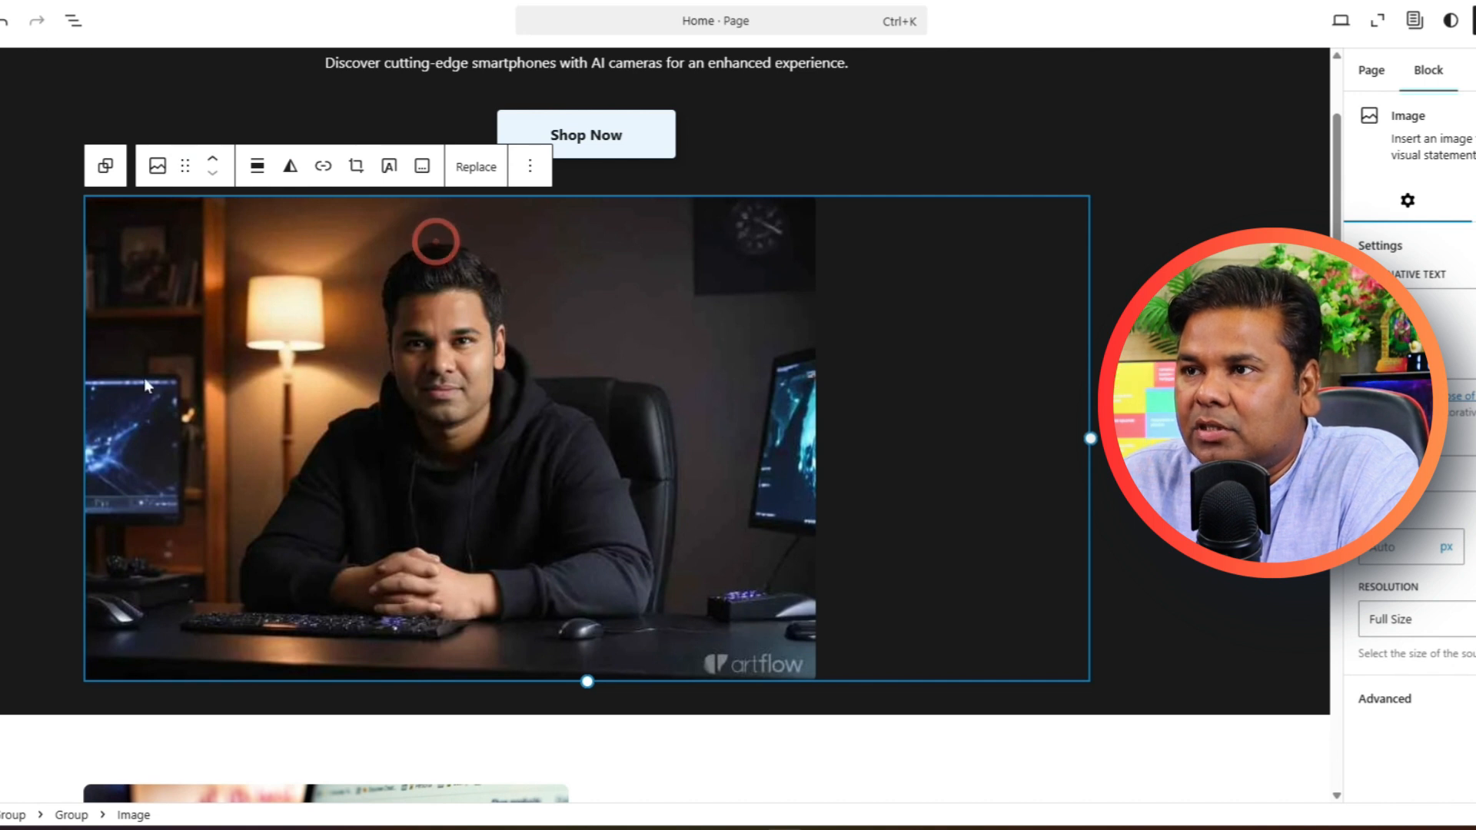
pyautogui.click(1090, 438)
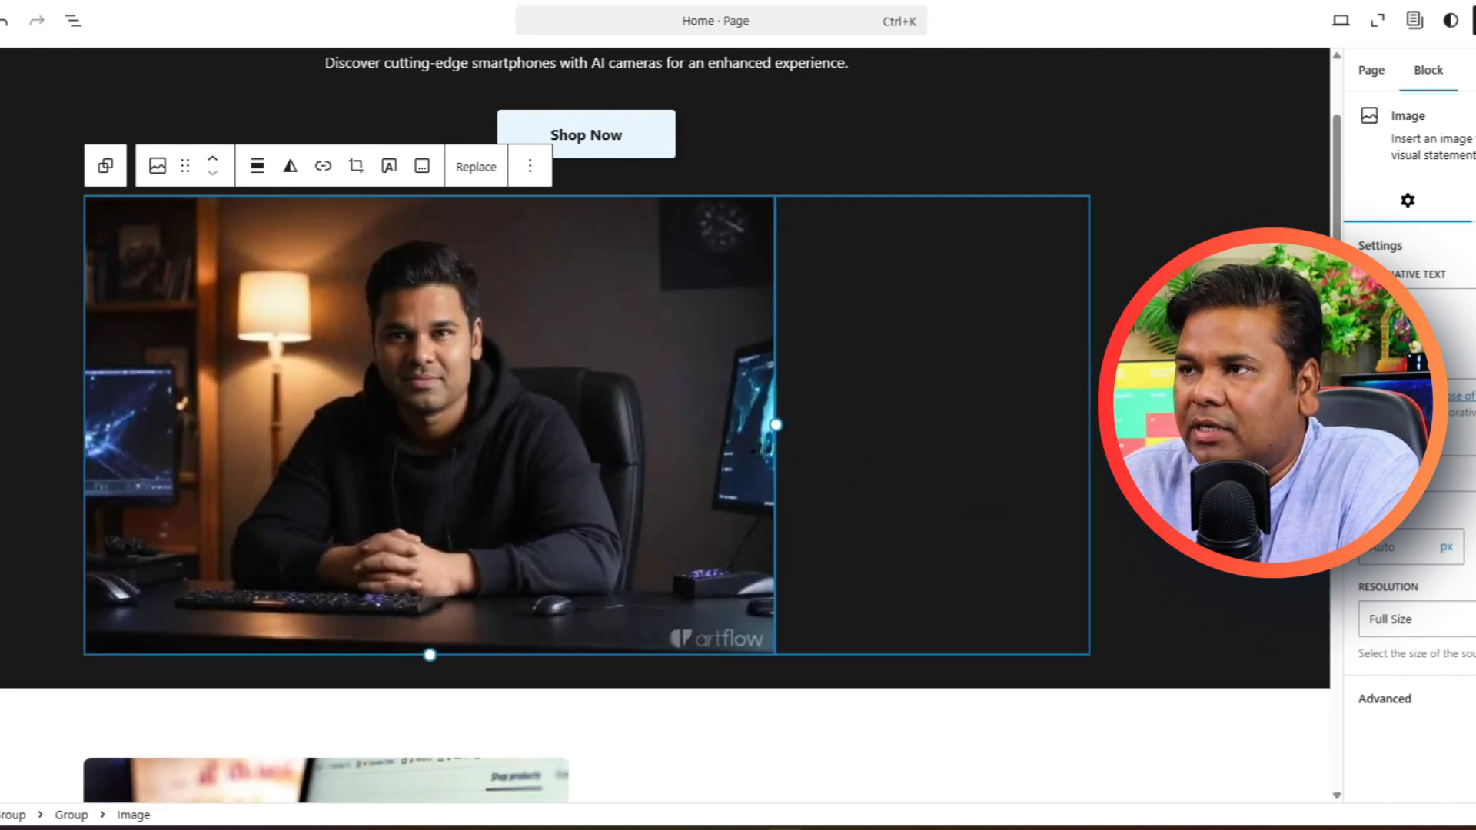
pyautogui.click(746, 440)
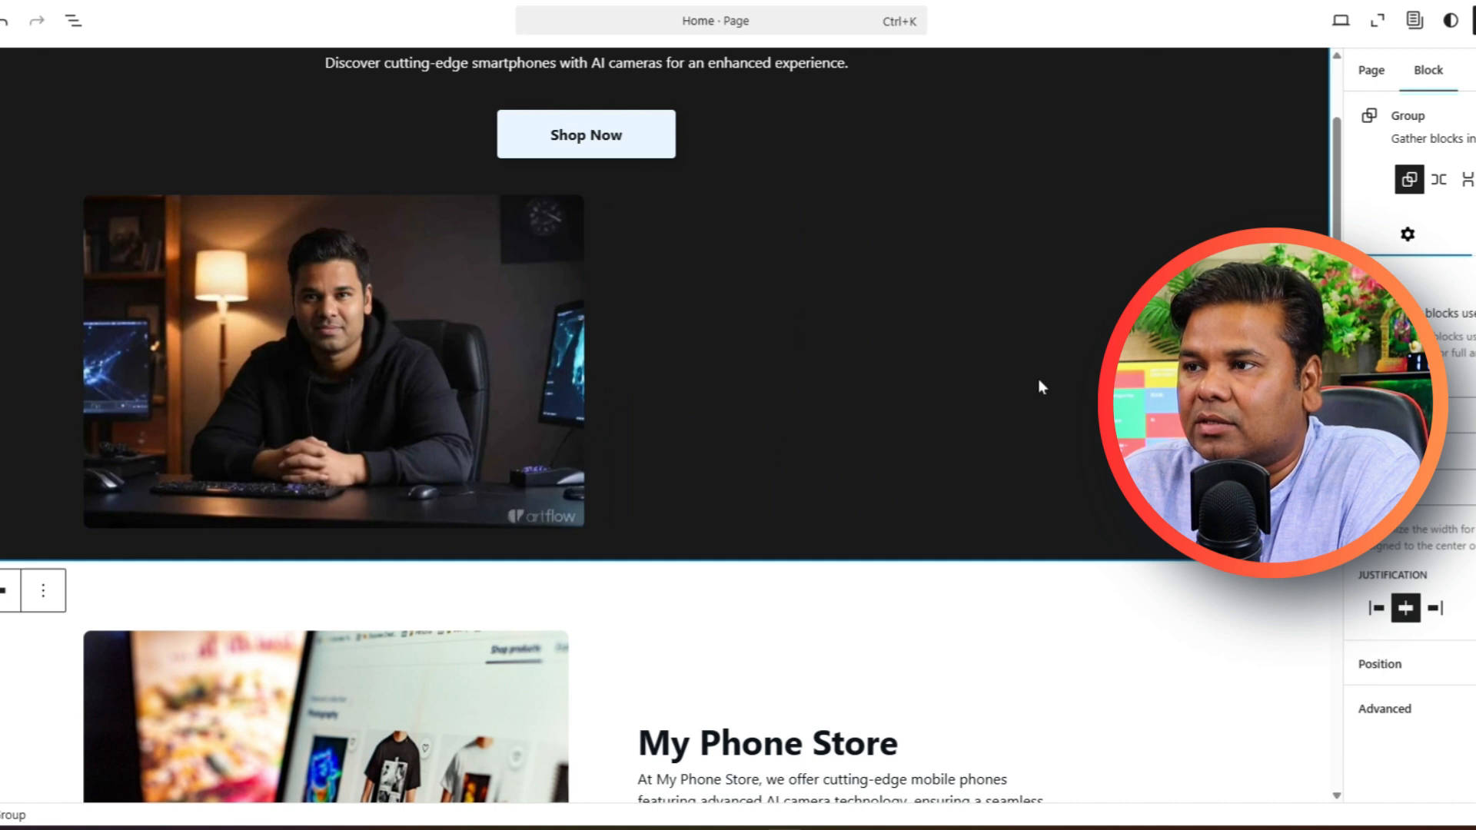
pyautogui.scroll(-6, 336, 583)
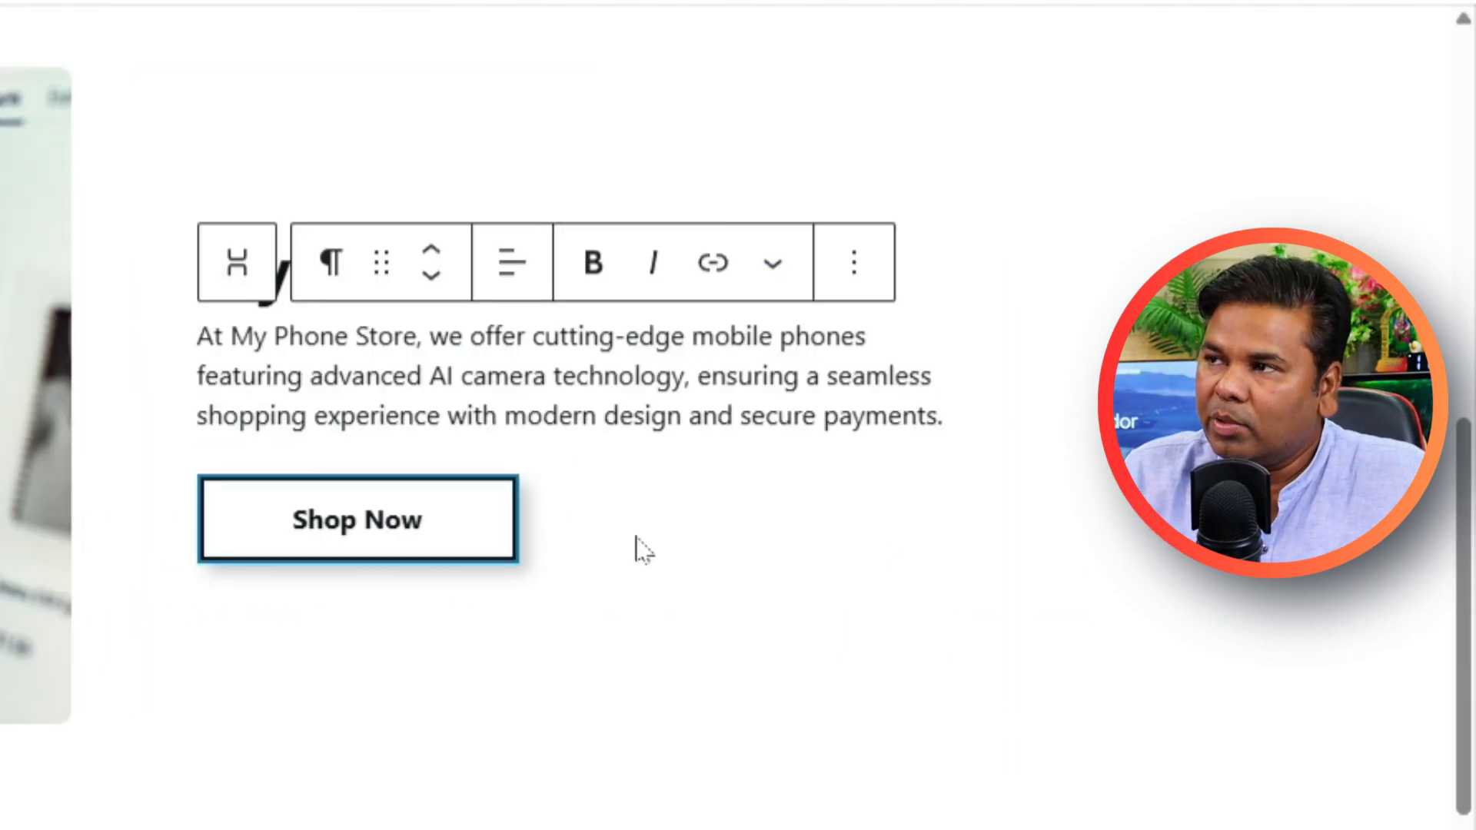
pyautogui.click(1019, 338)
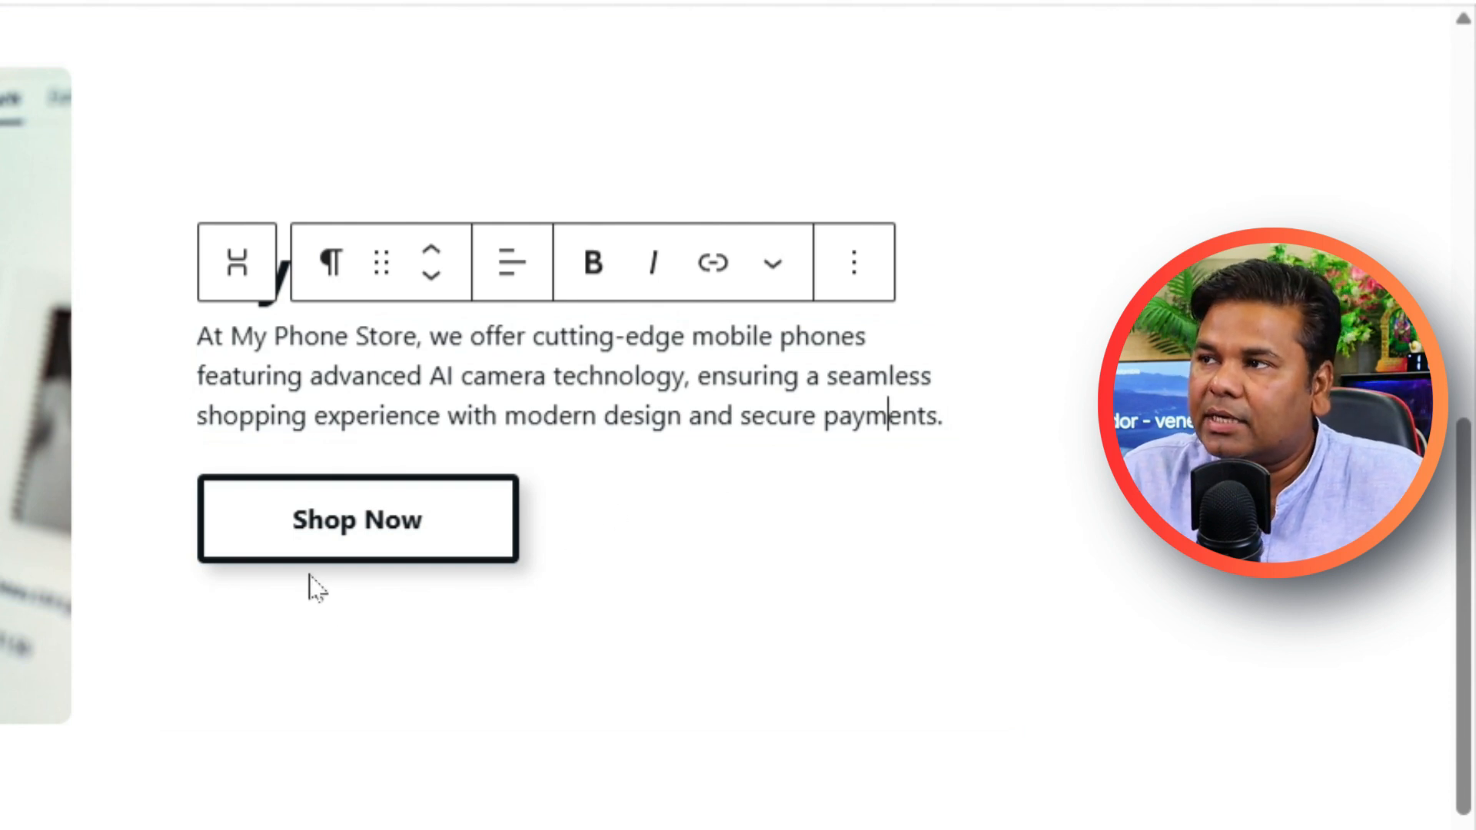
pyautogui.click(385, 521)
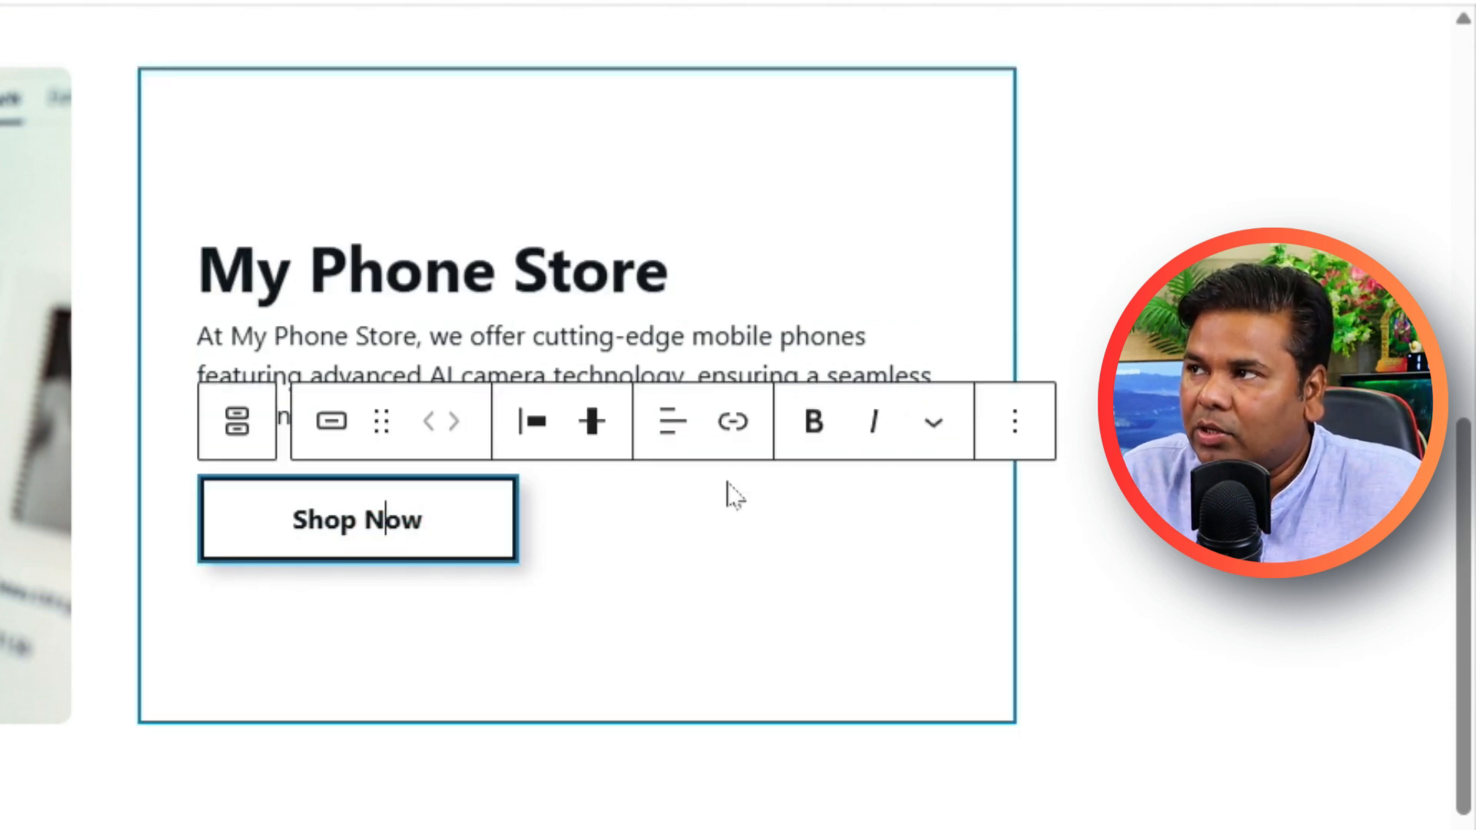
pyautogui.click(735, 422)
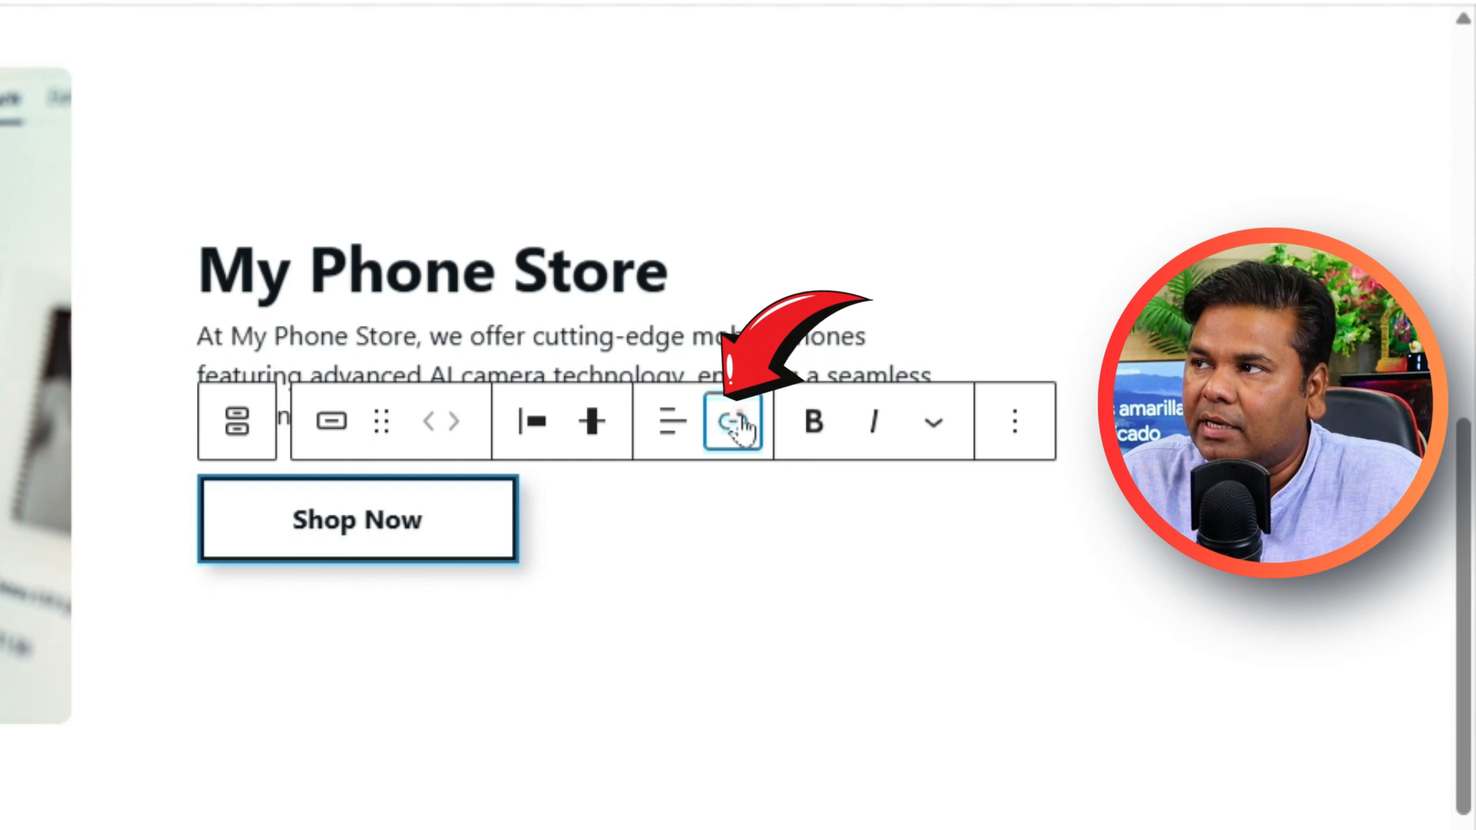
pyautogui.click(332, 624)
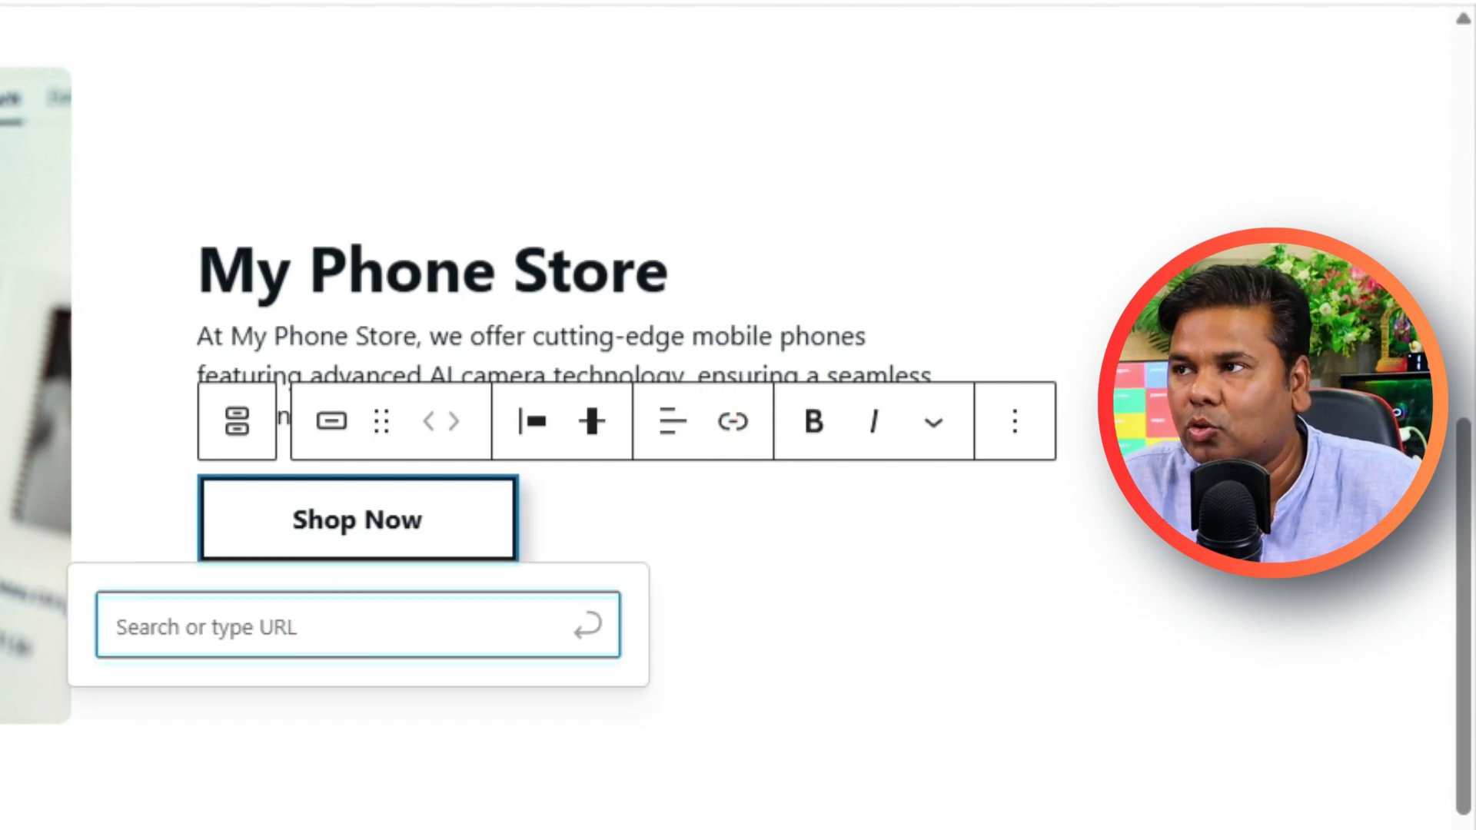
pyautogui.write('https://offline.pcskill.in/')
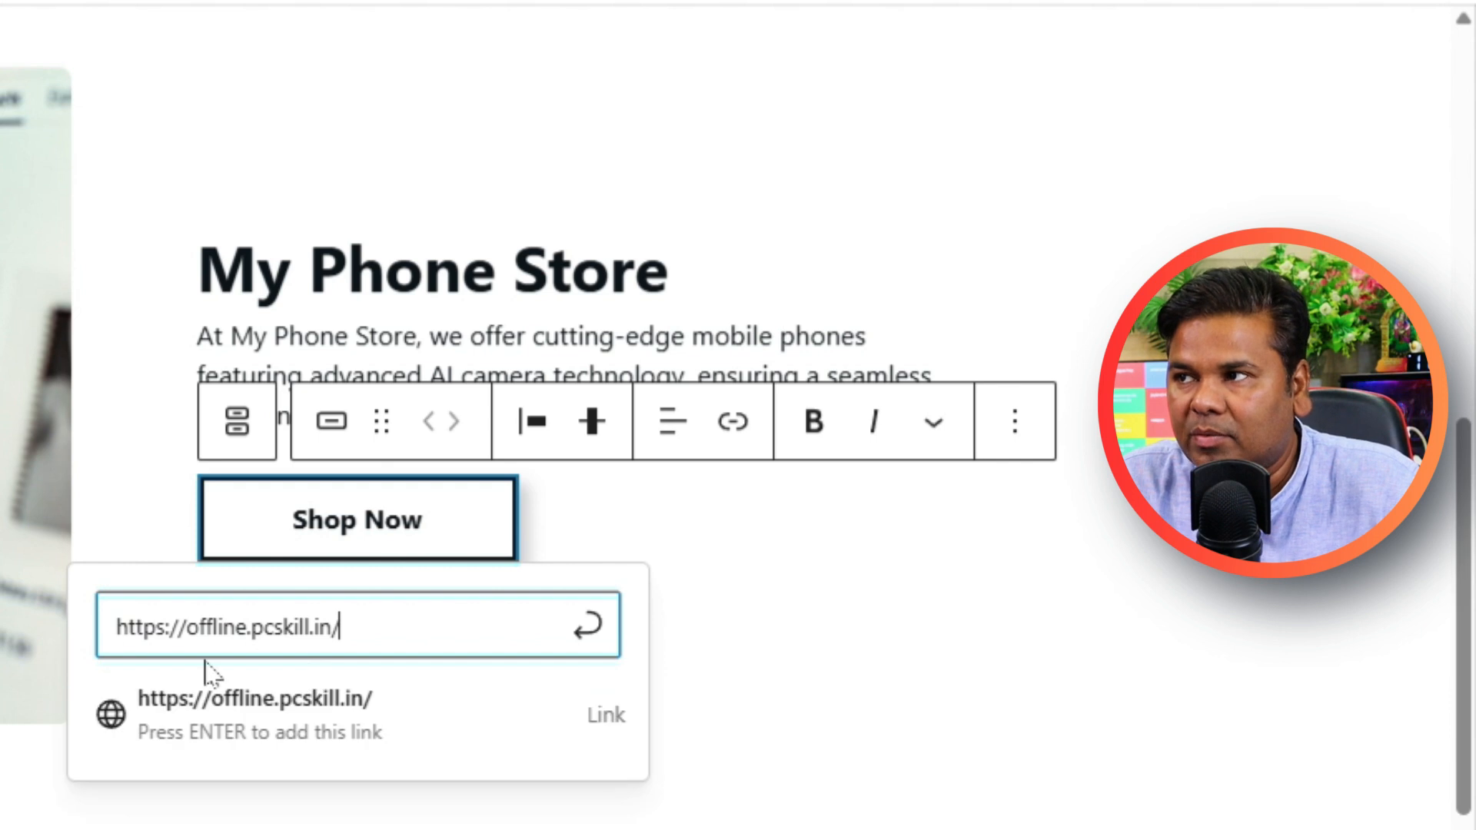
pyautogui.click(399, 723)
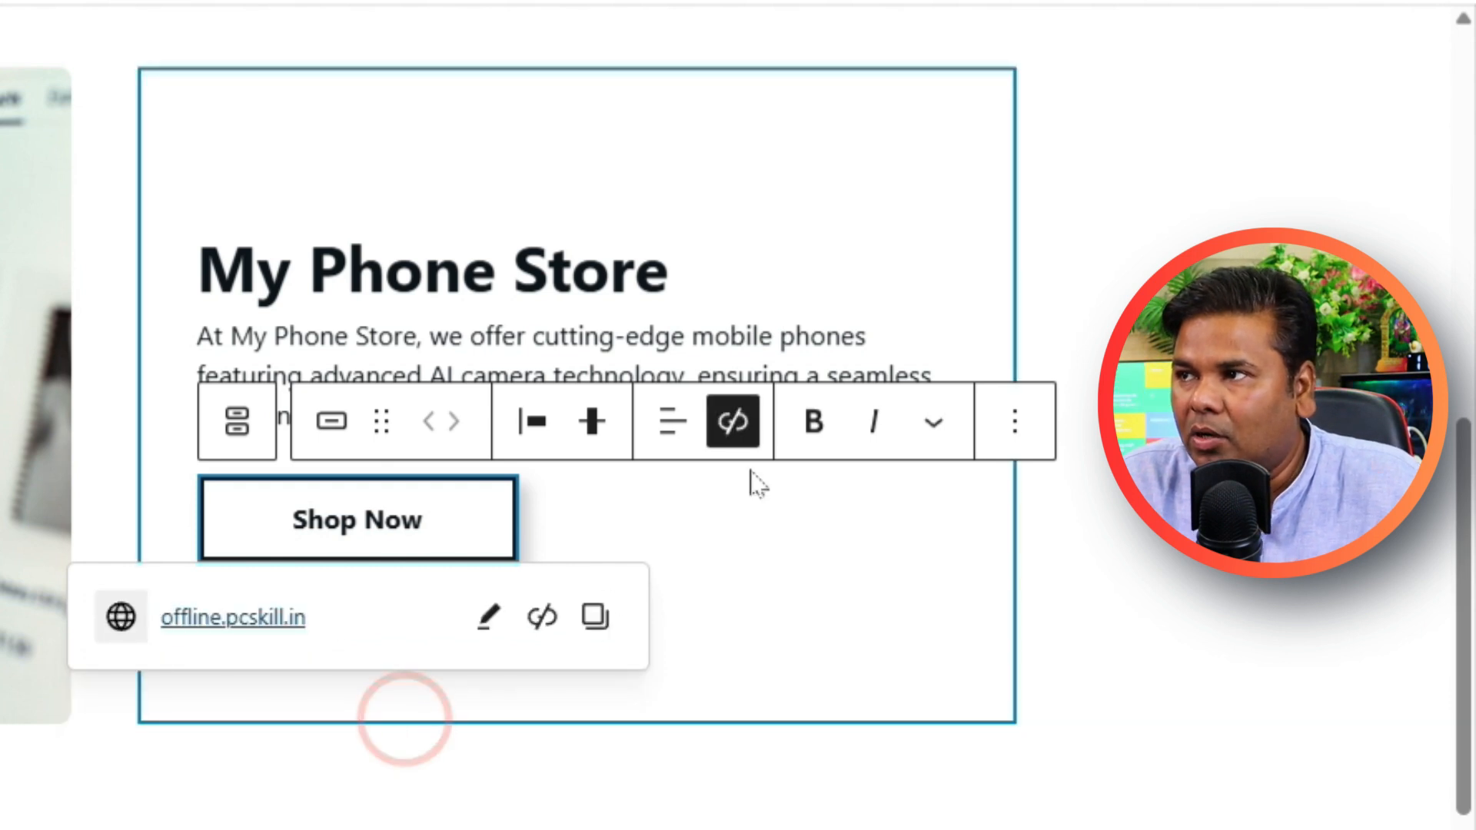
pyautogui.click(798, 529)
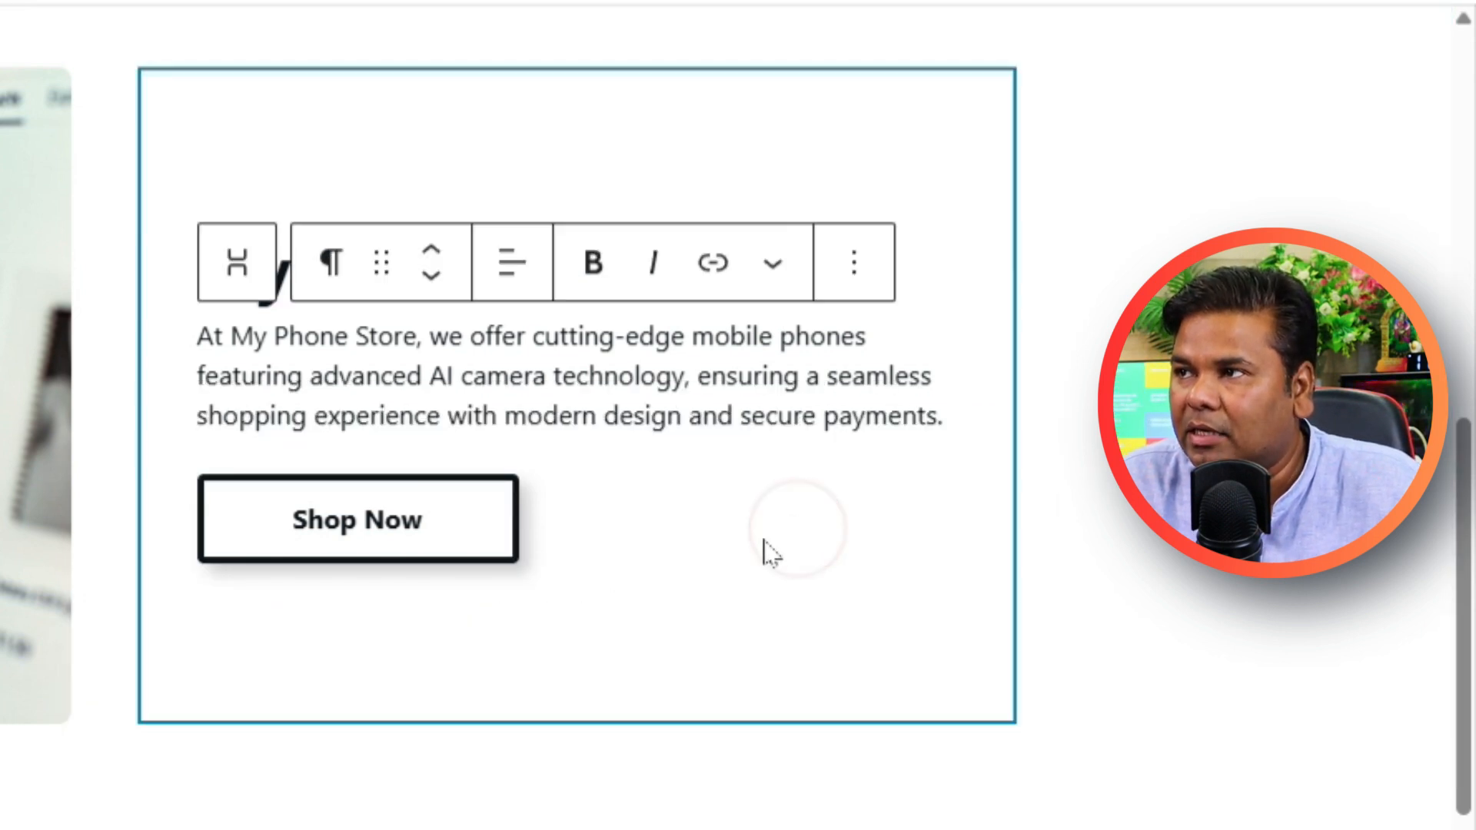
# - Save the edited home page and check the link attached to the My Phone Store section's Shop Now button
pyautogui.click(402, 523)
pyautogui.click(411, 527)
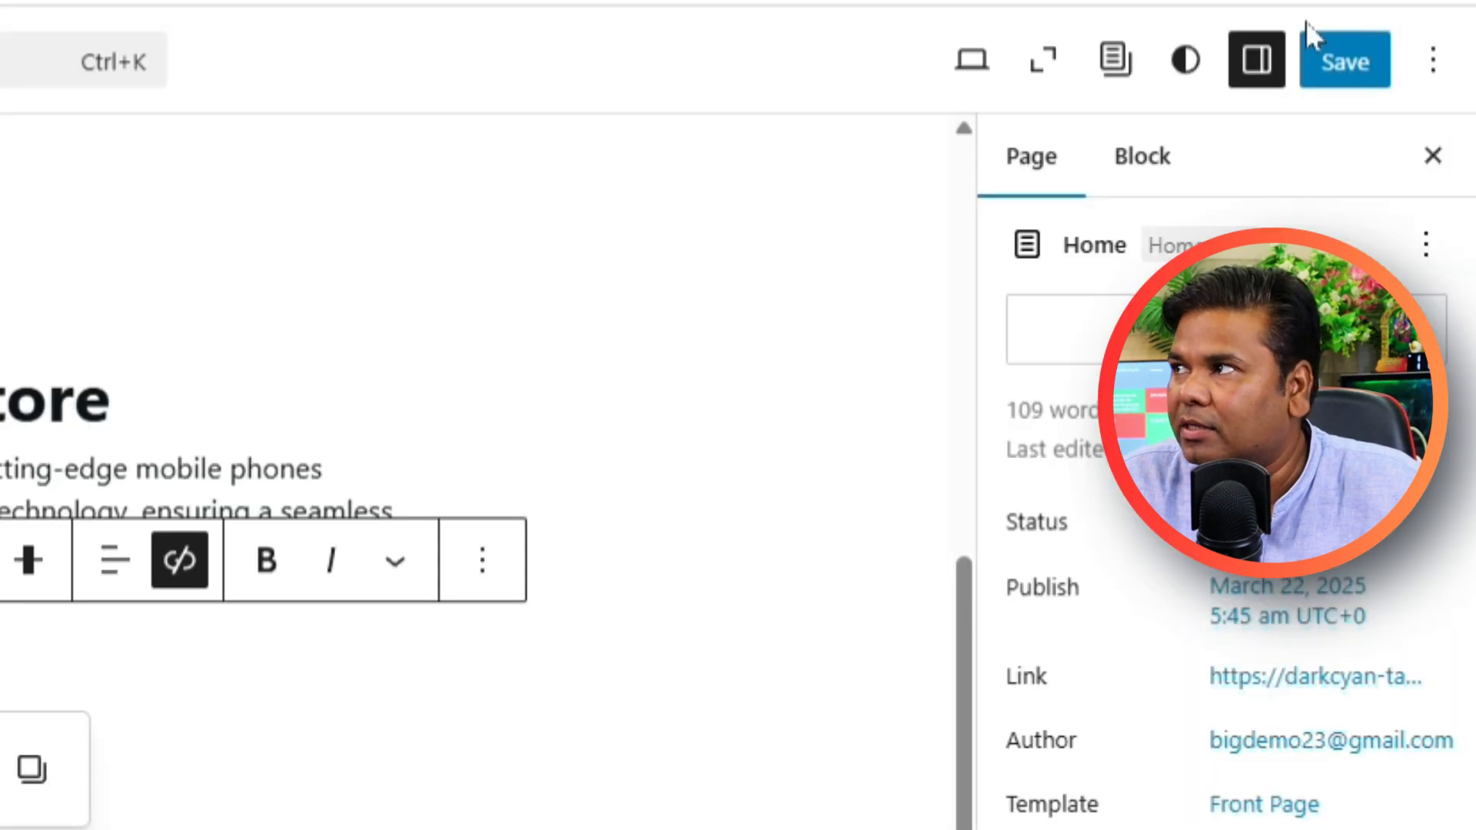
pyautogui.click(1338, 54)
pyautogui.click(1344, 65)
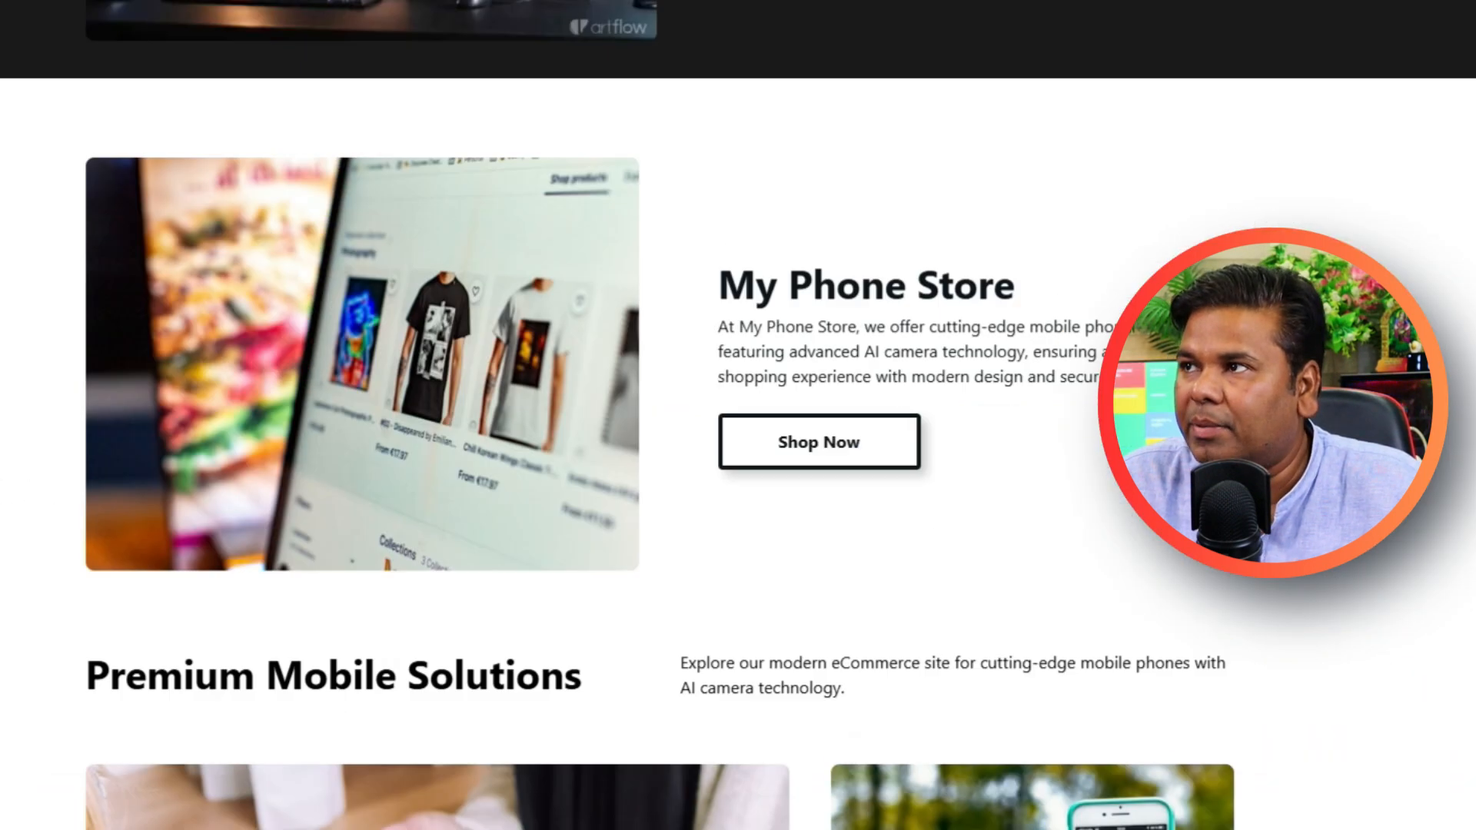
pyautogui.scroll(1, 835, 499)
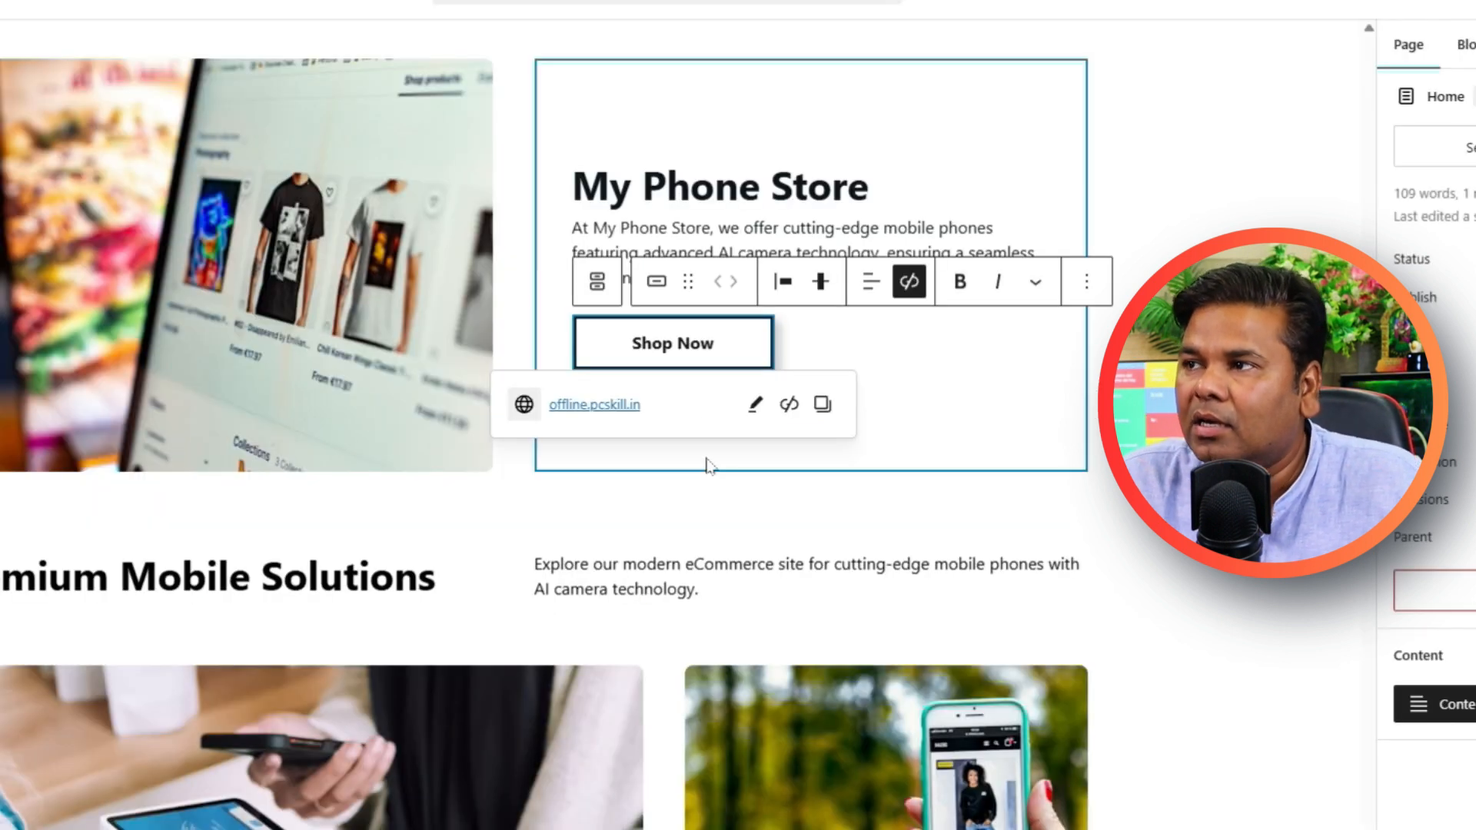
pyautogui.click(594, 406)
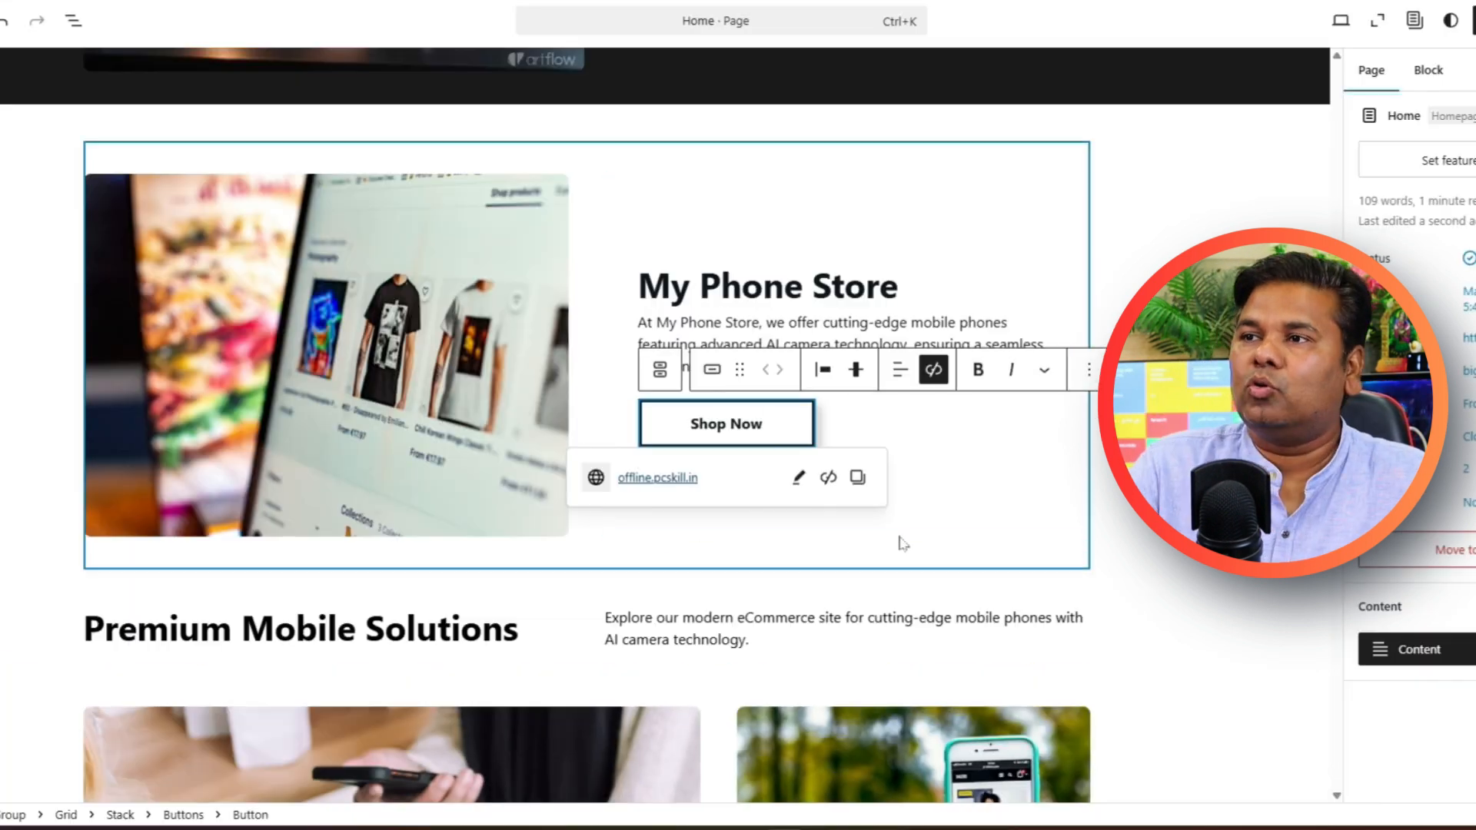
pyautogui.scroll(-10, 907, 542)
pyautogui.scroll(-2, 1080, 575)
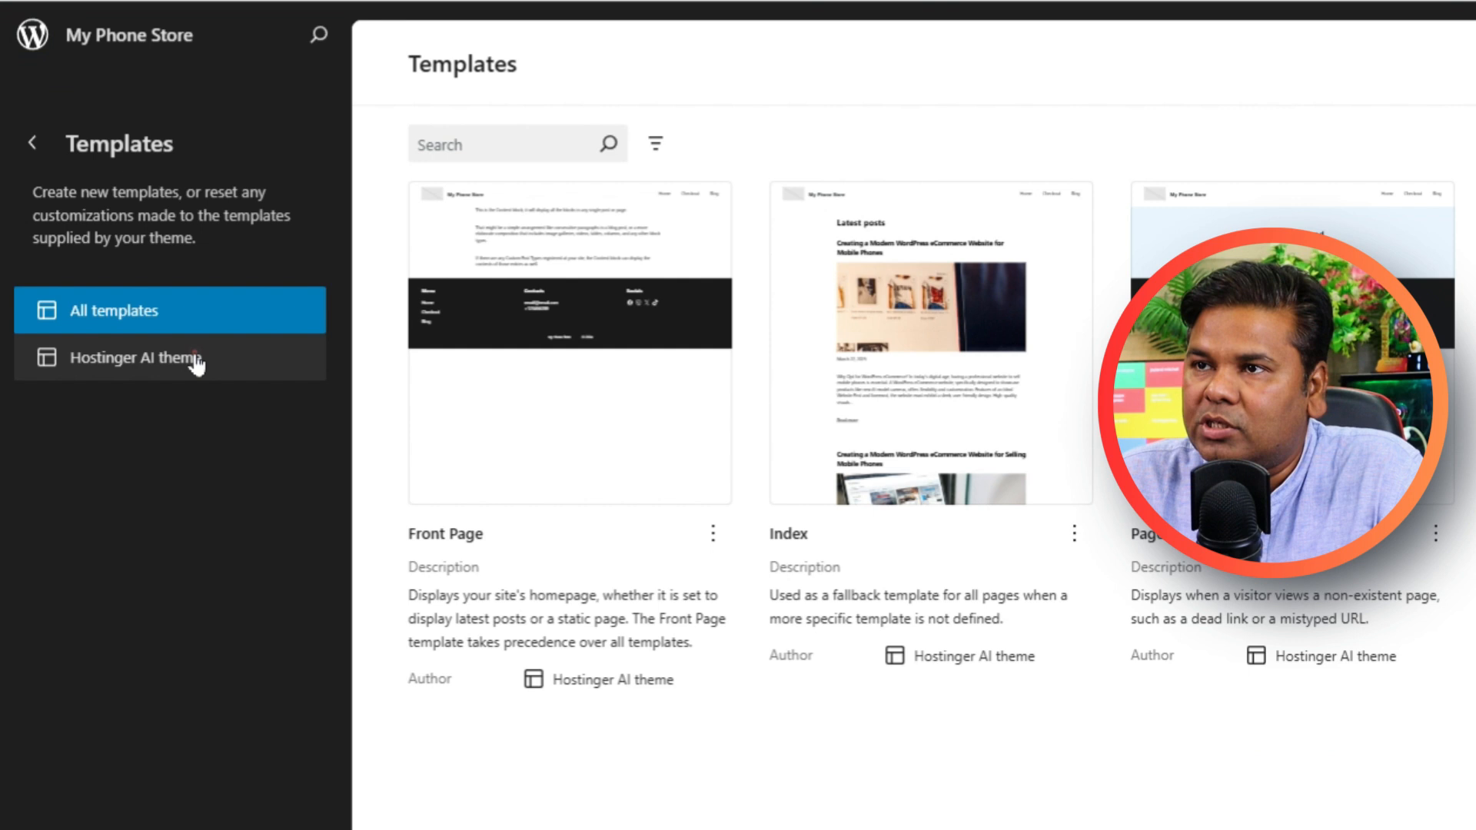
# - Add a new Blog Home template from the site's templates, choosing the Latest posts pattern as its layout
pyautogui.click(293, 536)
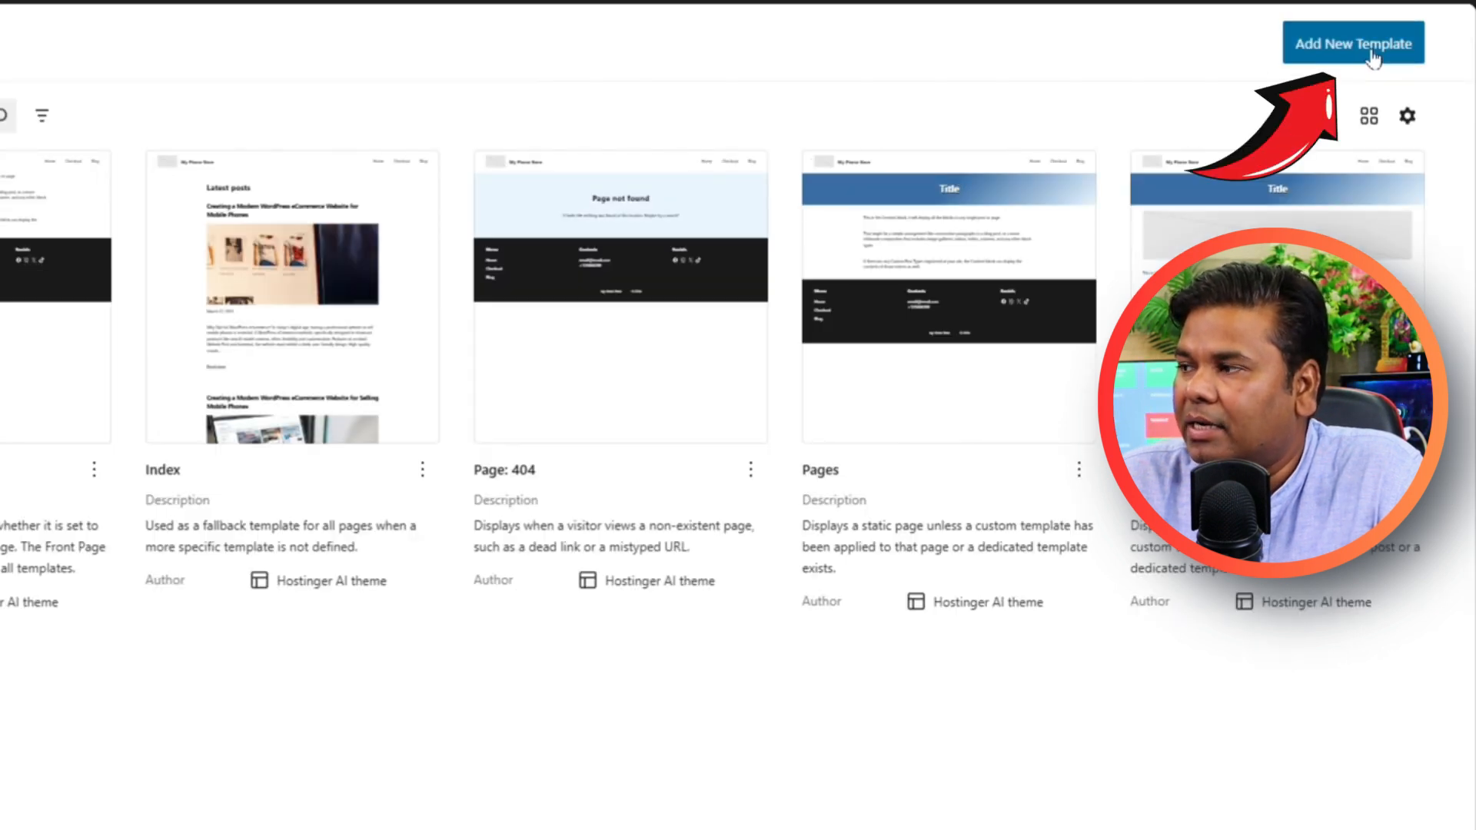
pyautogui.click(1372, 46)
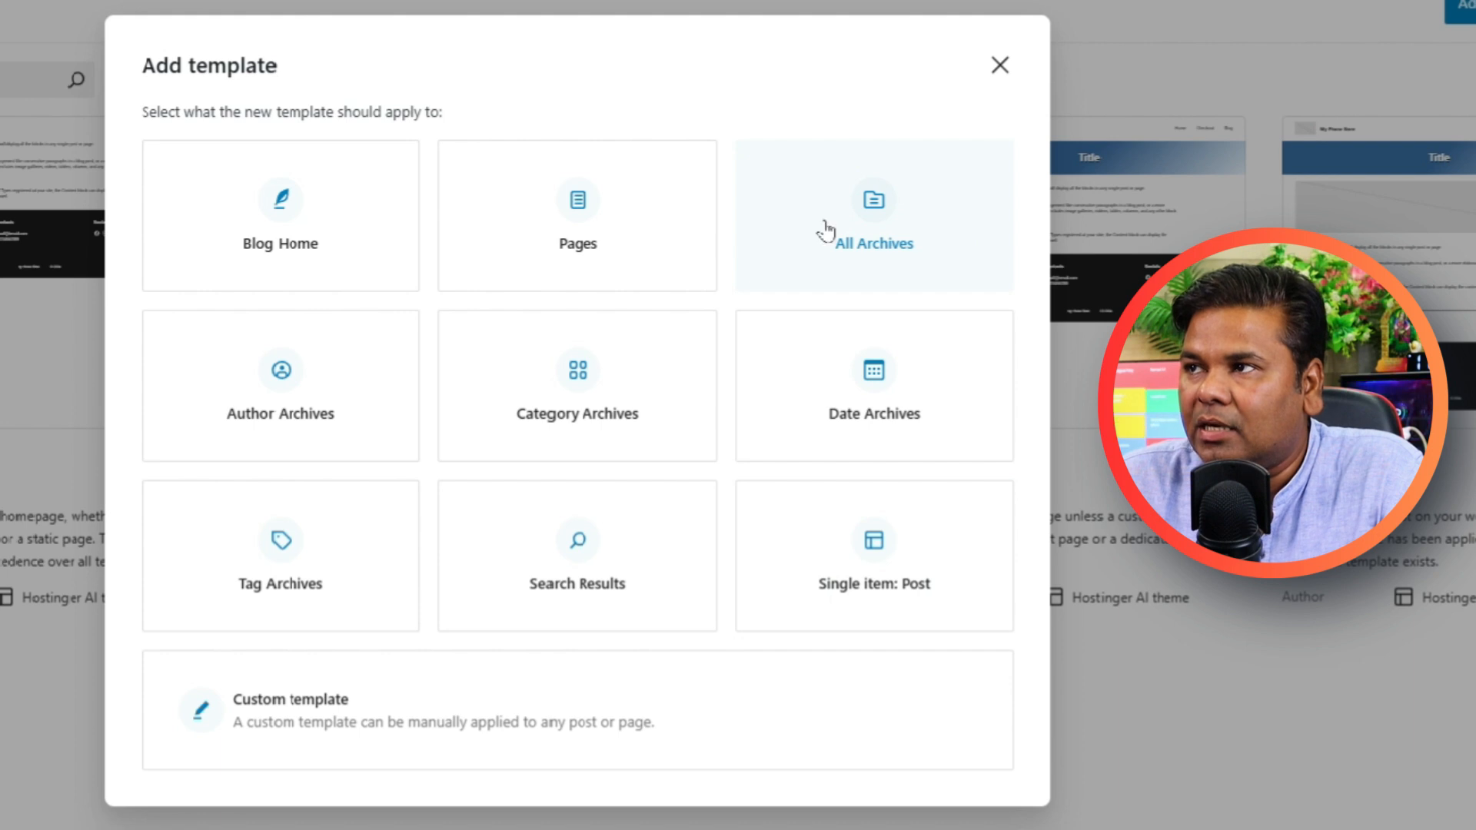
pyautogui.click(346, 219)
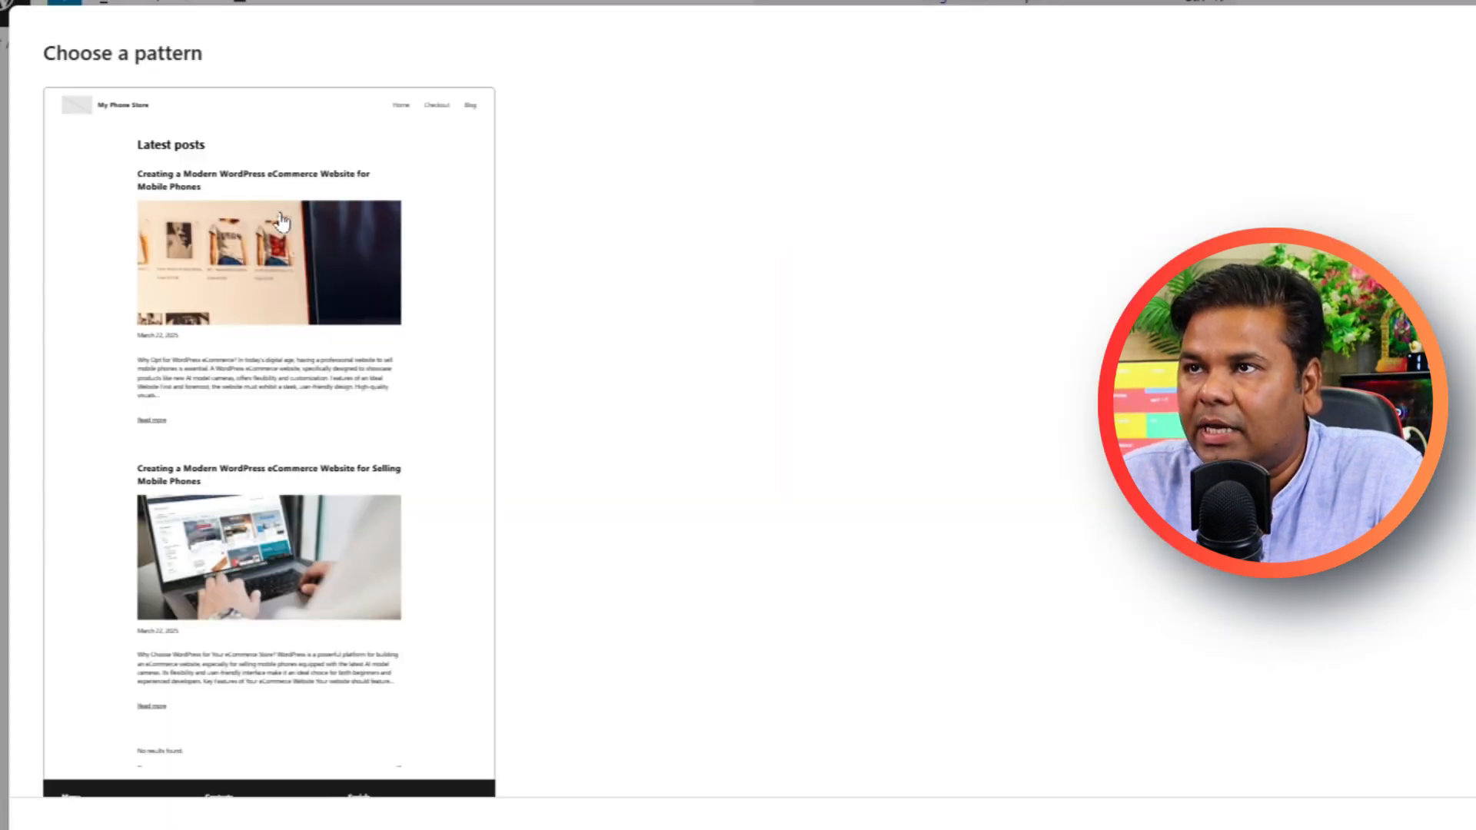
pyautogui.scroll(-2, 296, 261)
pyautogui.scroll(2, 324, 539)
pyautogui.click(338, 281)
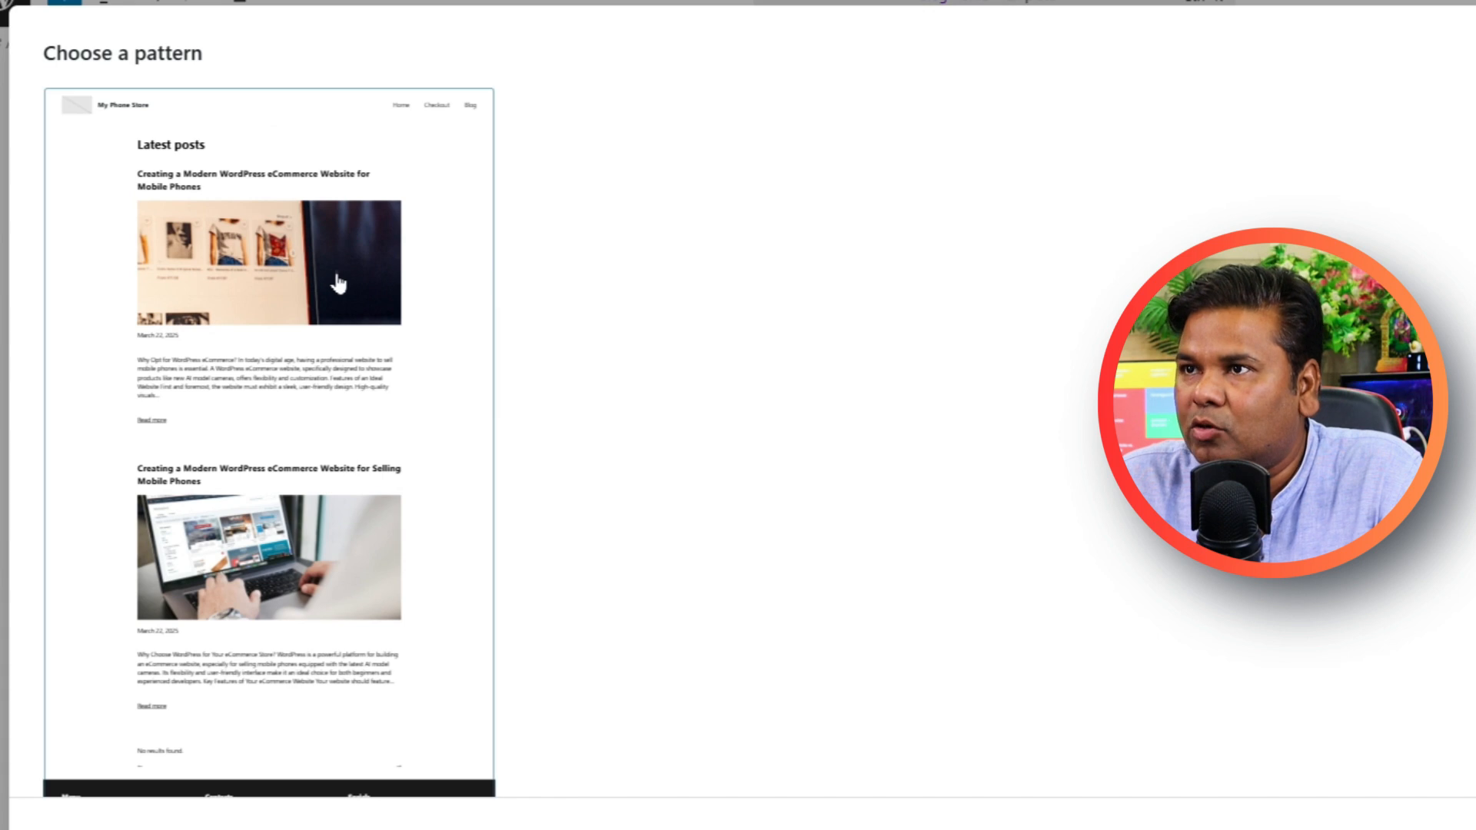
pyautogui.click(21, 272)
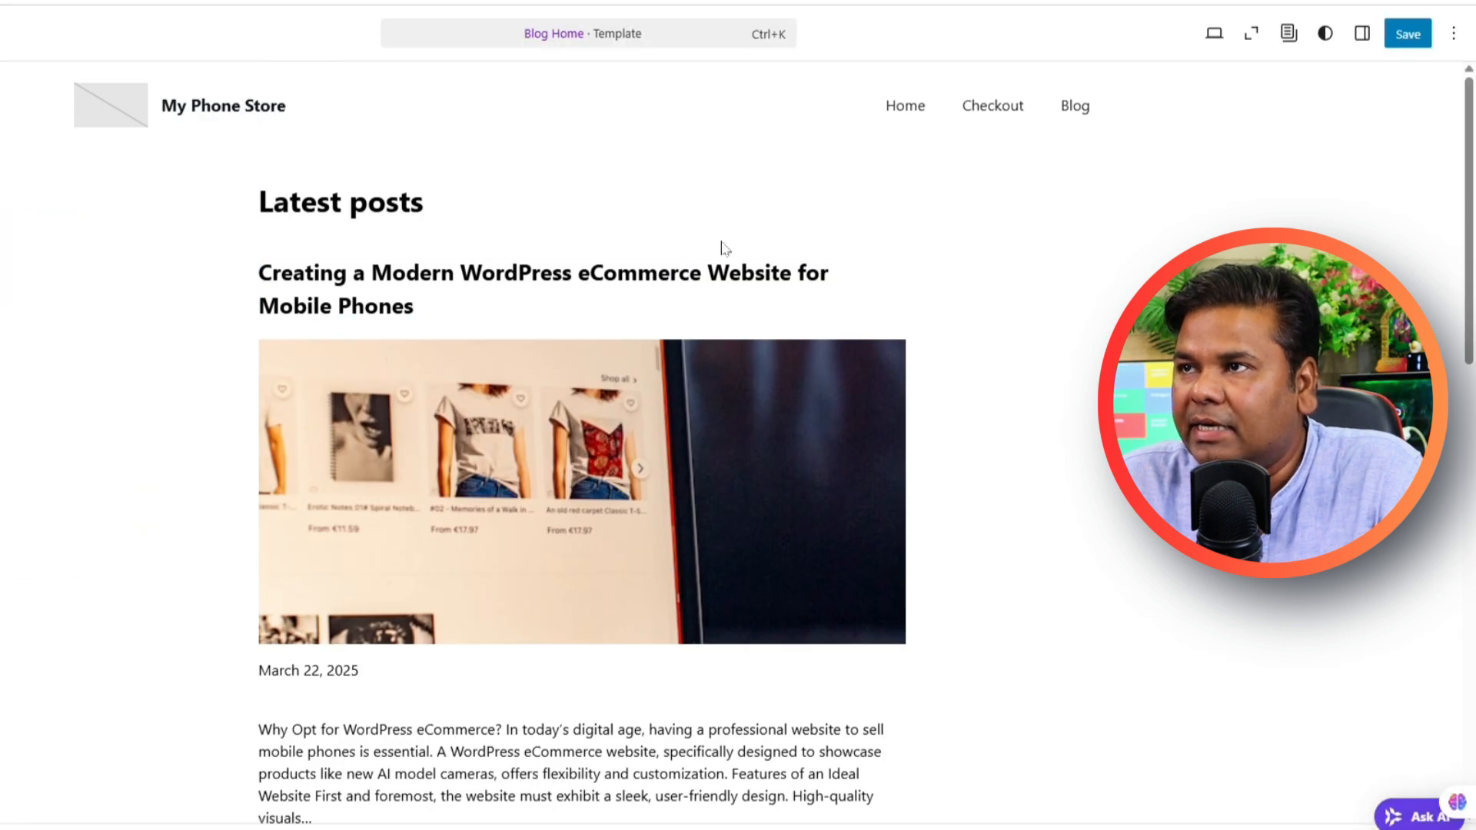
# - Review the full length of the Blog Home template and save it
pyautogui.scroll(-8, 637, 484)
pyautogui.scroll(-7, 635, 484)
pyautogui.scroll(15, 650, 496)
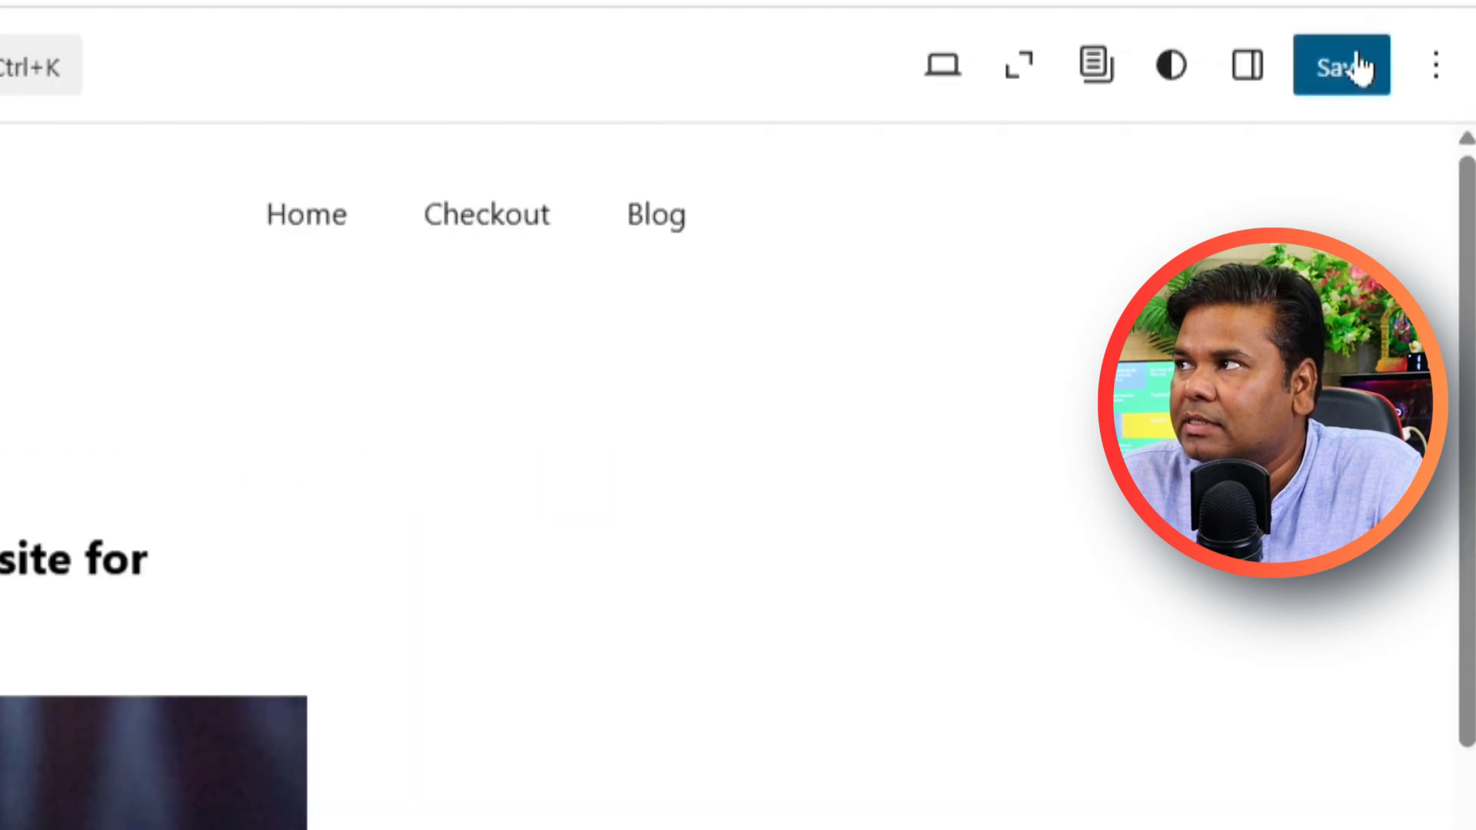
pyautogui.click(1407, 34)
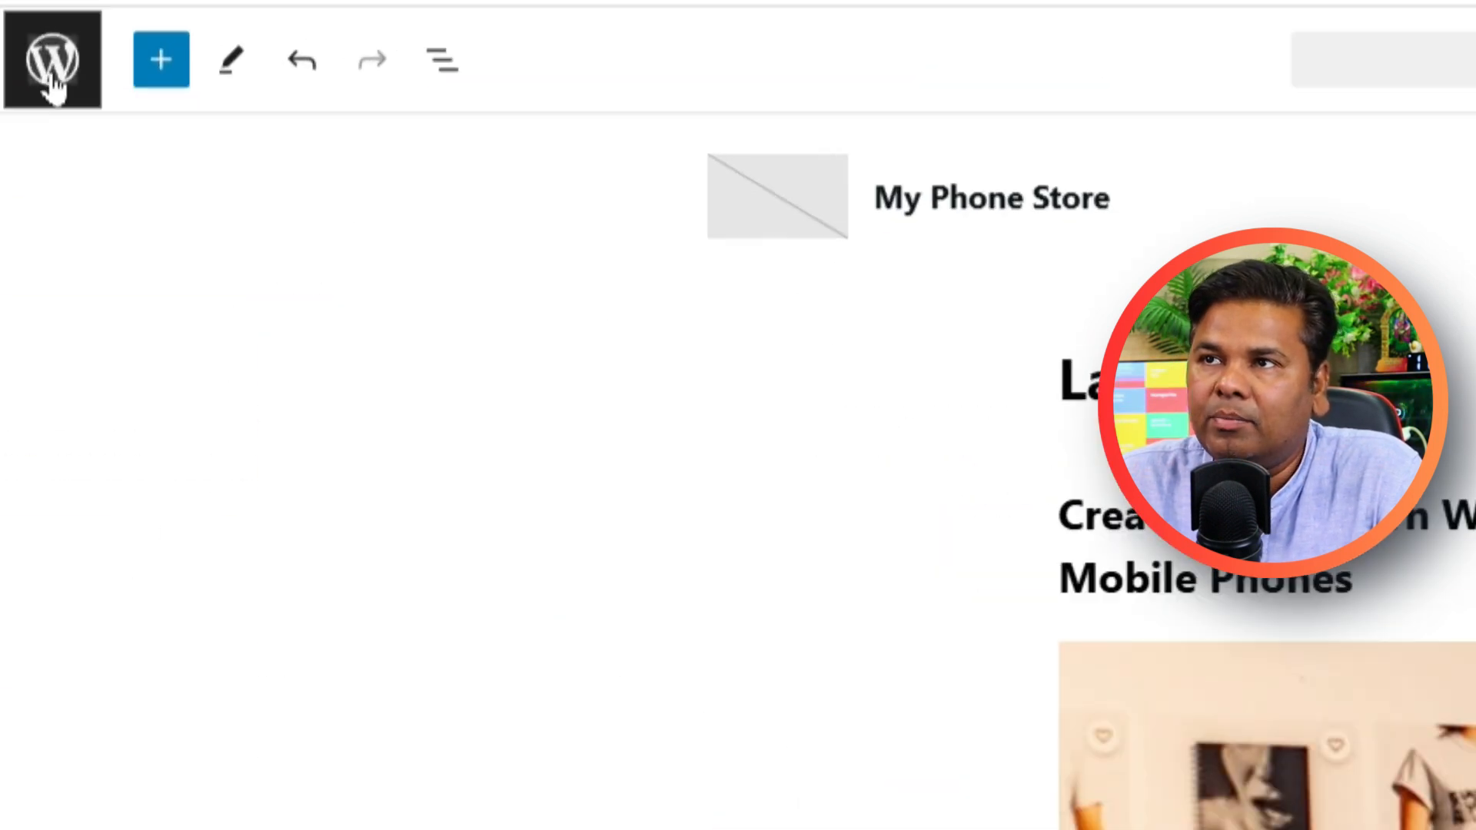
# - Leave the site editor for the WordPress dashboard and view the list of posts and the list of pages
pyautogui.click(51, 80)
pyautogui.click(40, 68)
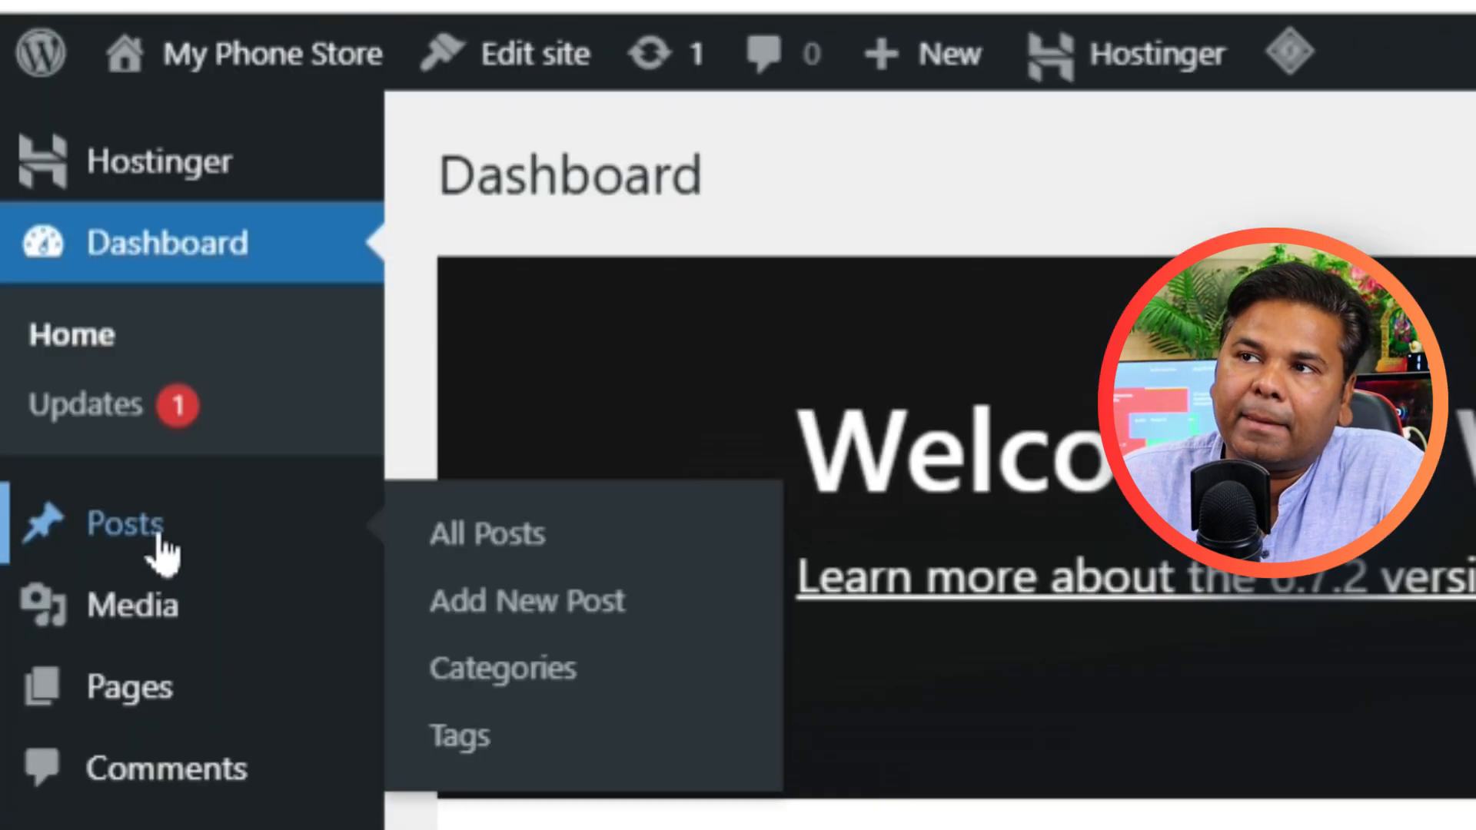
pyautogui.click(75, 255)
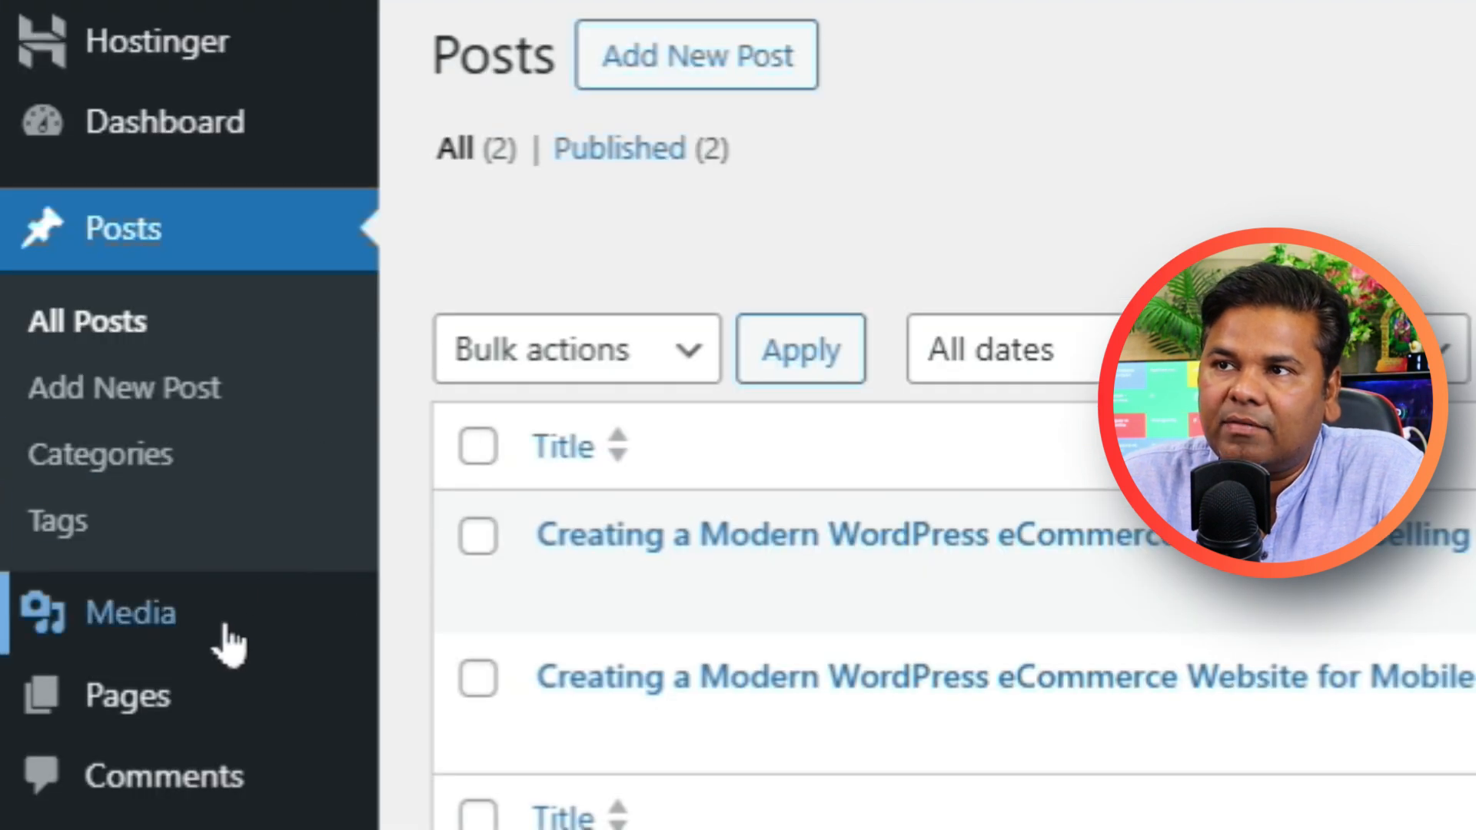
pyautogui.moveTo(229, 644)
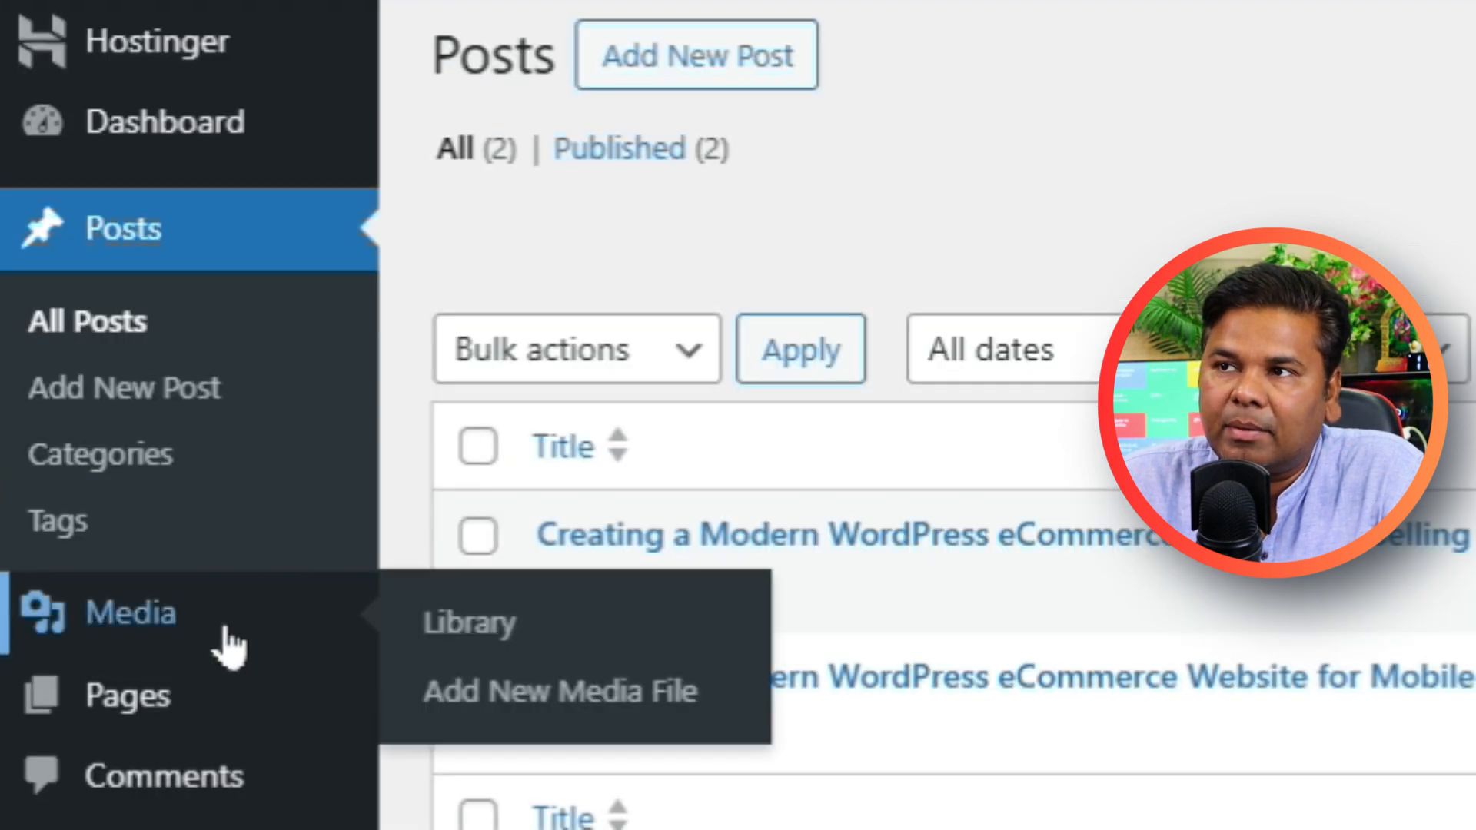
pyautogui.click(204, 719)
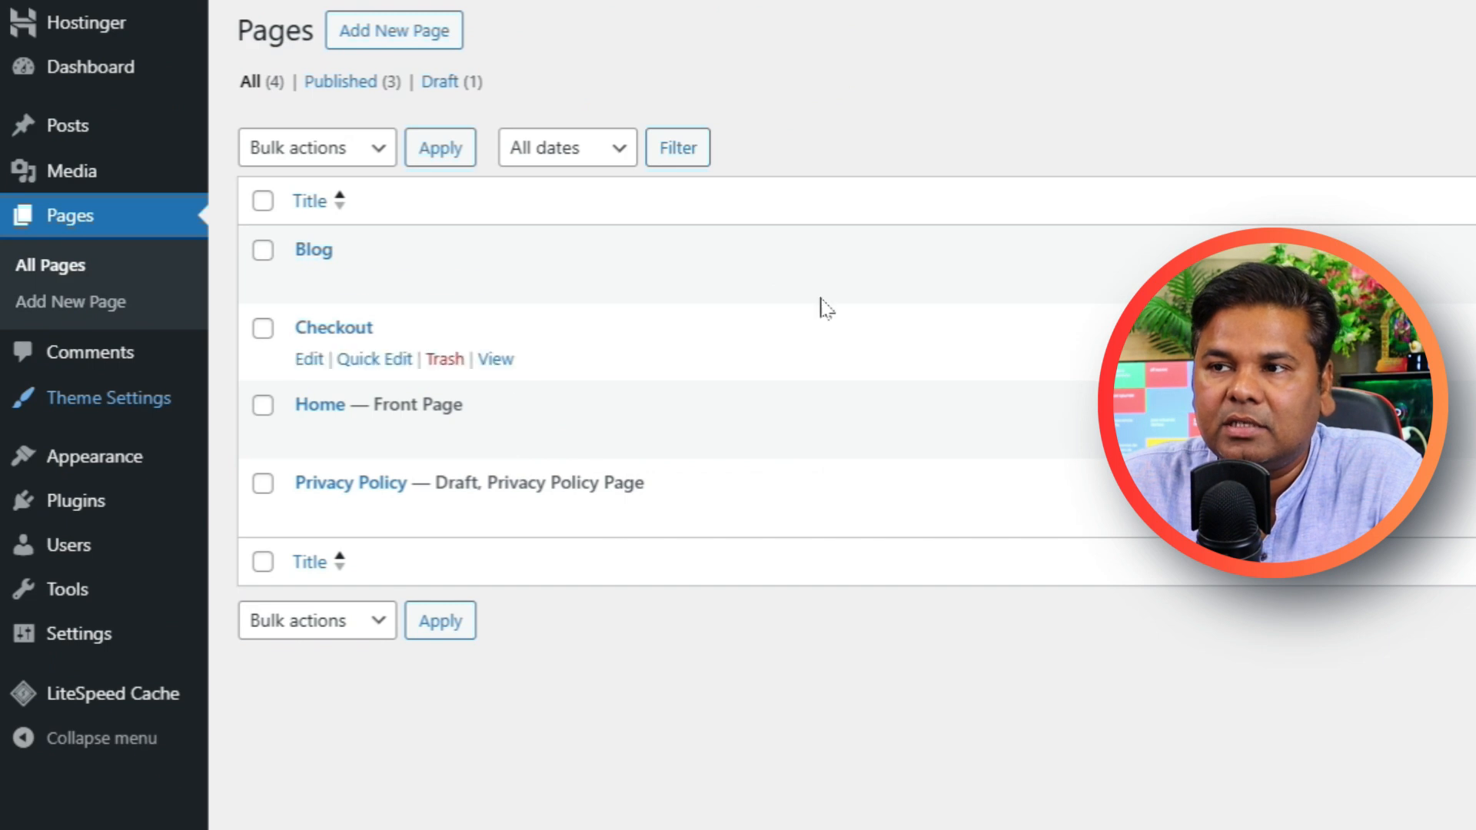